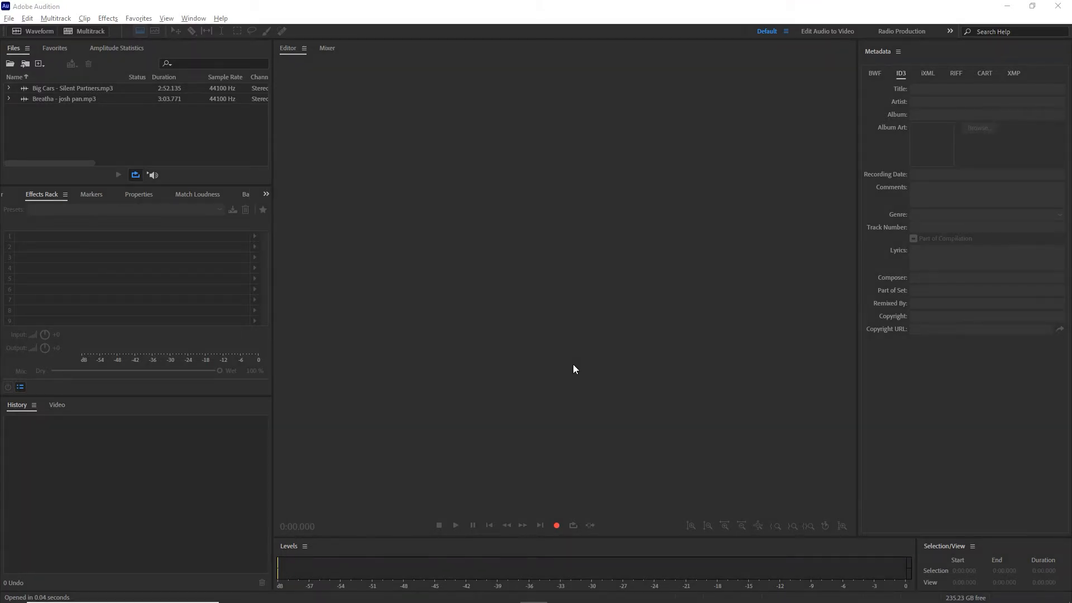
# Switch to YouTube Studio's Audio library and preview the tracks Breatha and Awful, skipping to about 1:26 in Awful
pyautogui.hotkey('alt', 'Tab')
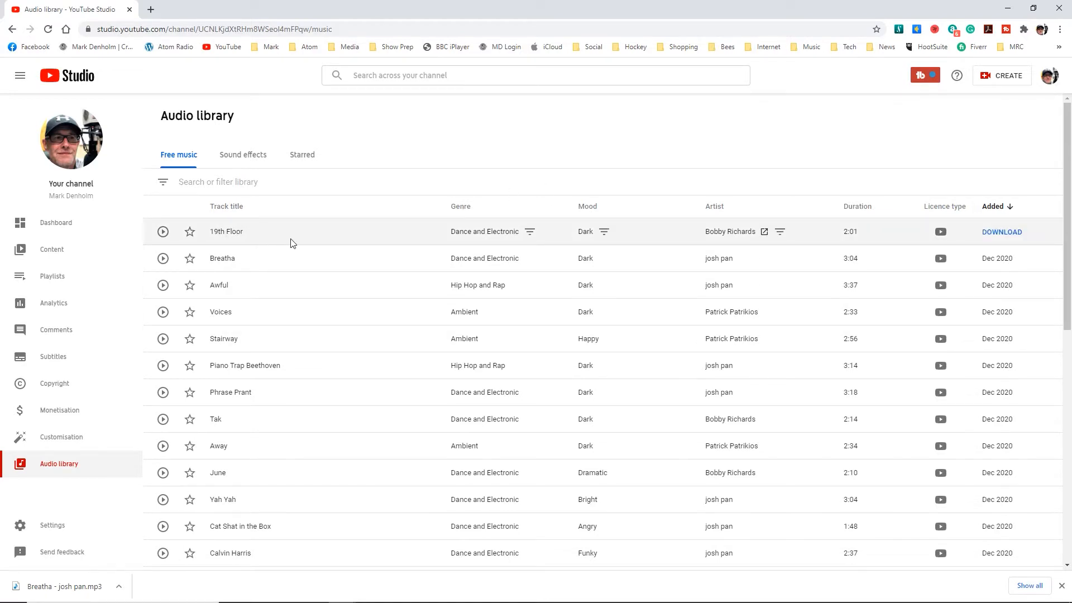
pyautogui.scroll(-9, 604, 240)
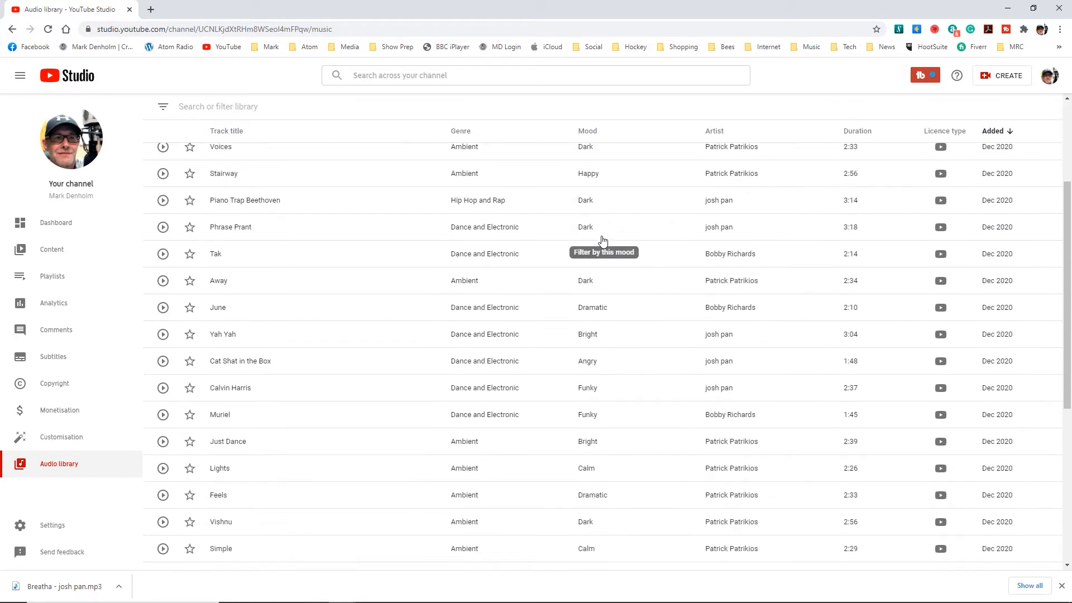
pyautogui.scroll(10, 541, 317)
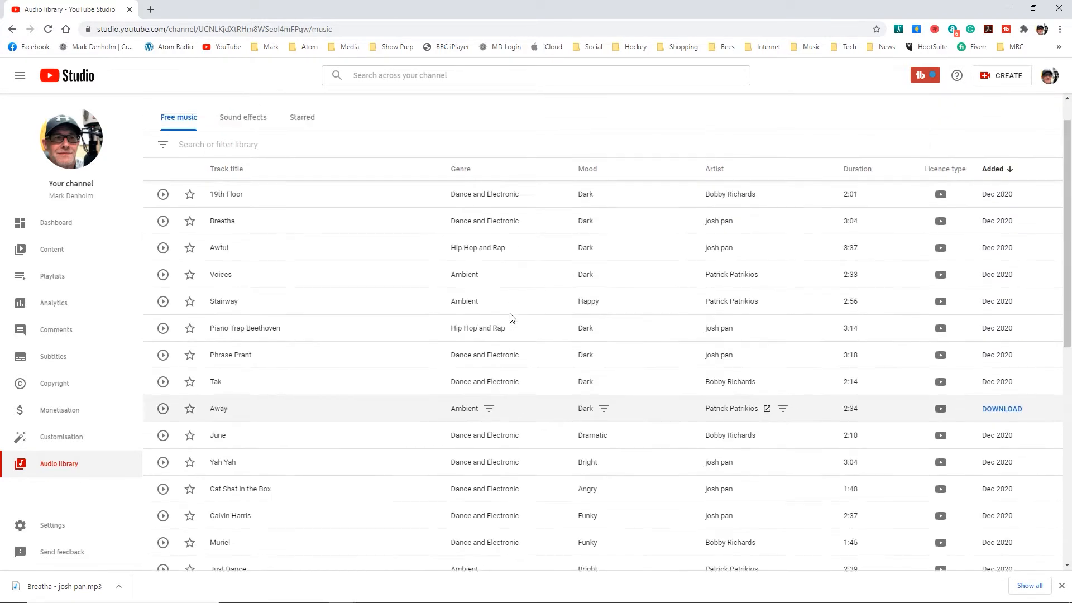
pyautogui.click(164, 264)
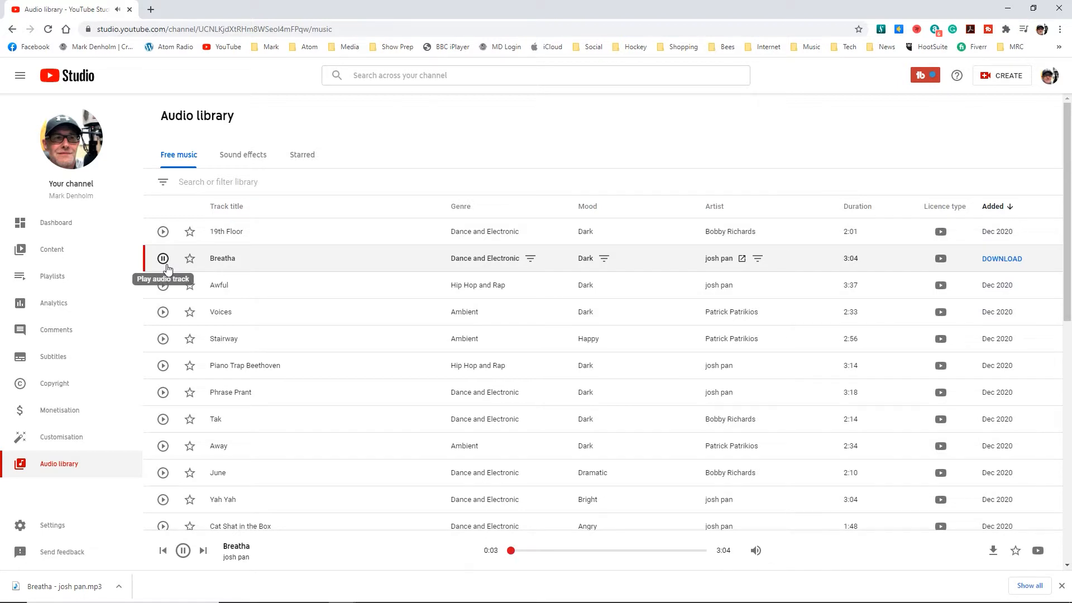
pyautogui.click(163, 285)
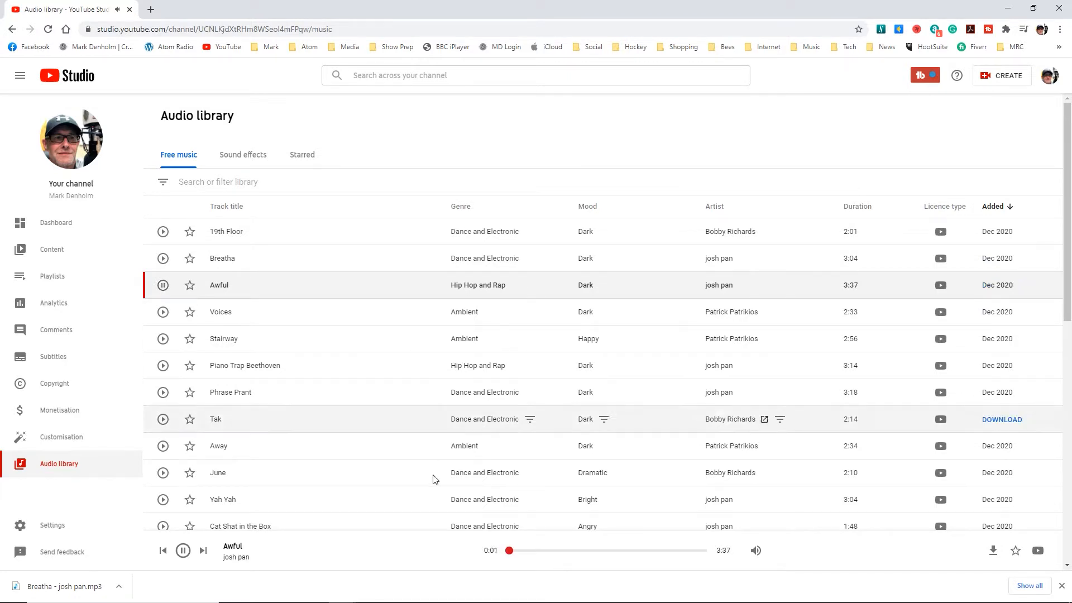
pyautogui.click(581, 553)
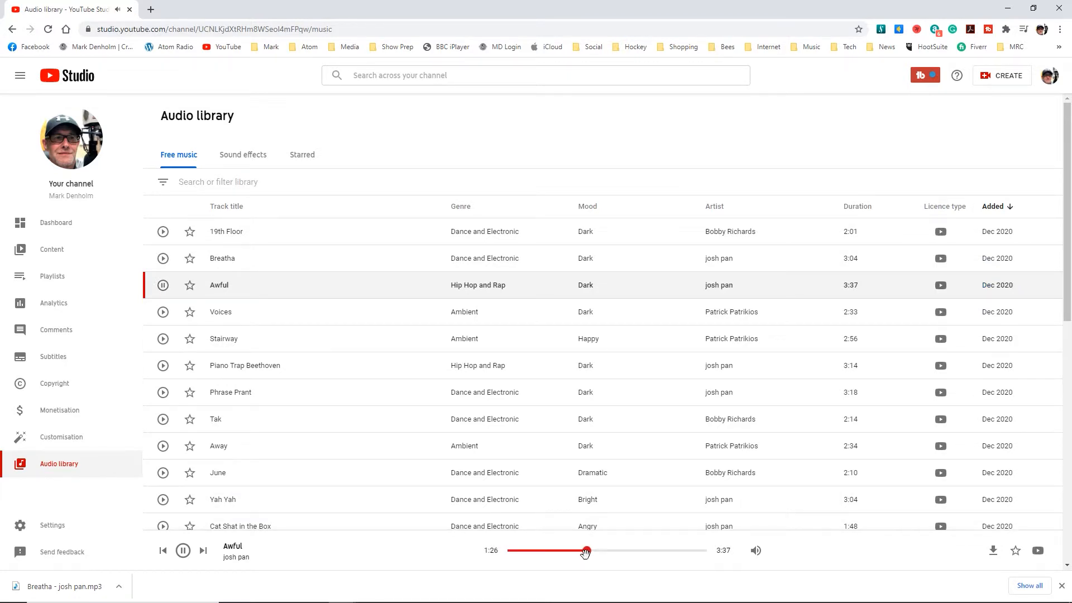
# Preview Piano Trap Beethoven from the start and from about 0:59, and stop its playback
pyautogui.click(162, 365)
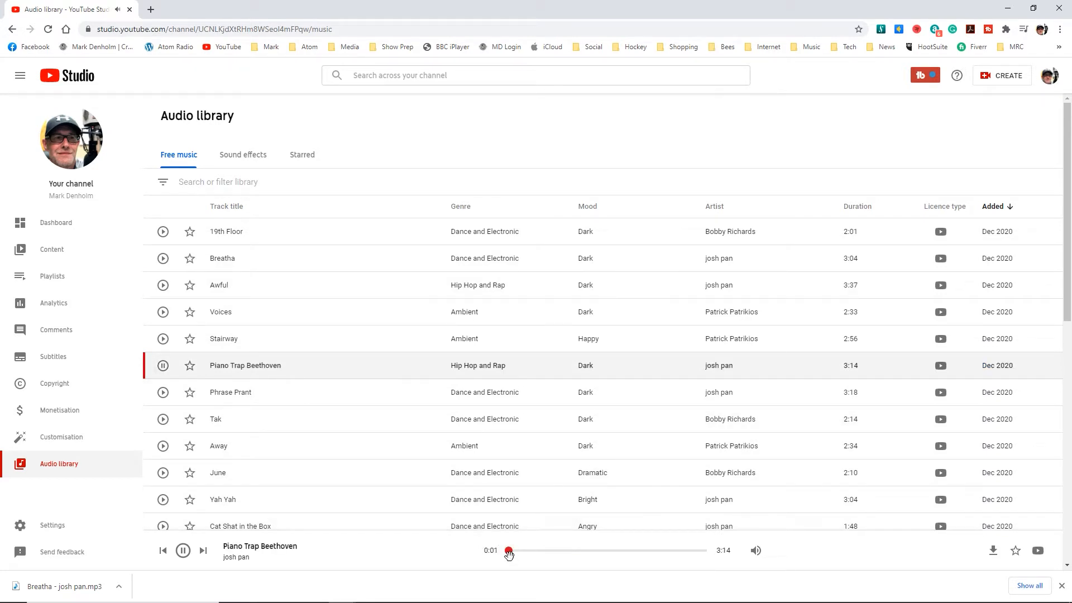
pyautogui.click(568, 553)
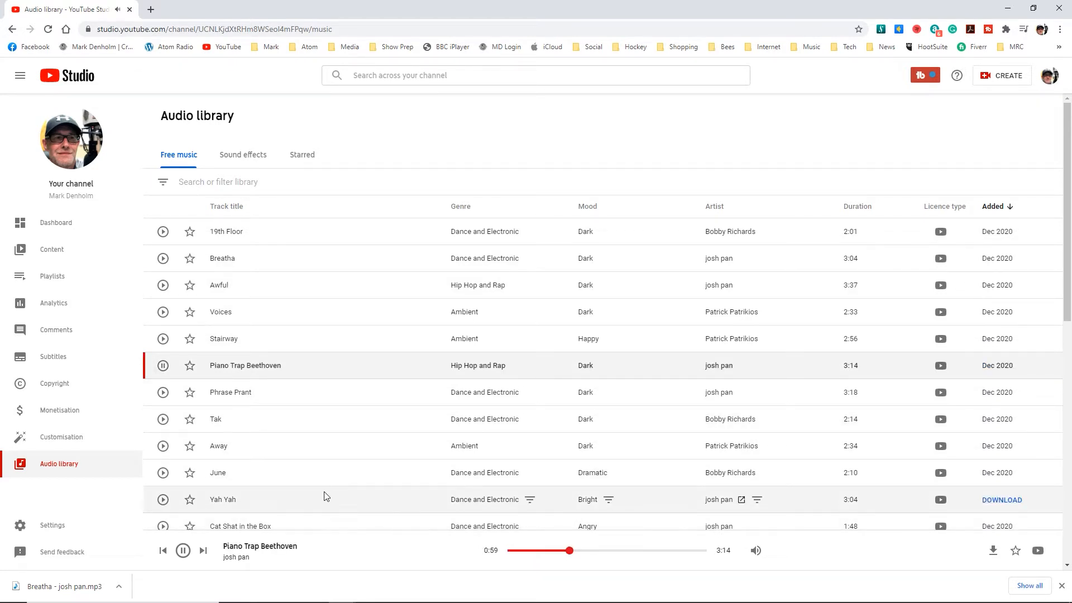
pyautogui.click(162, 366)
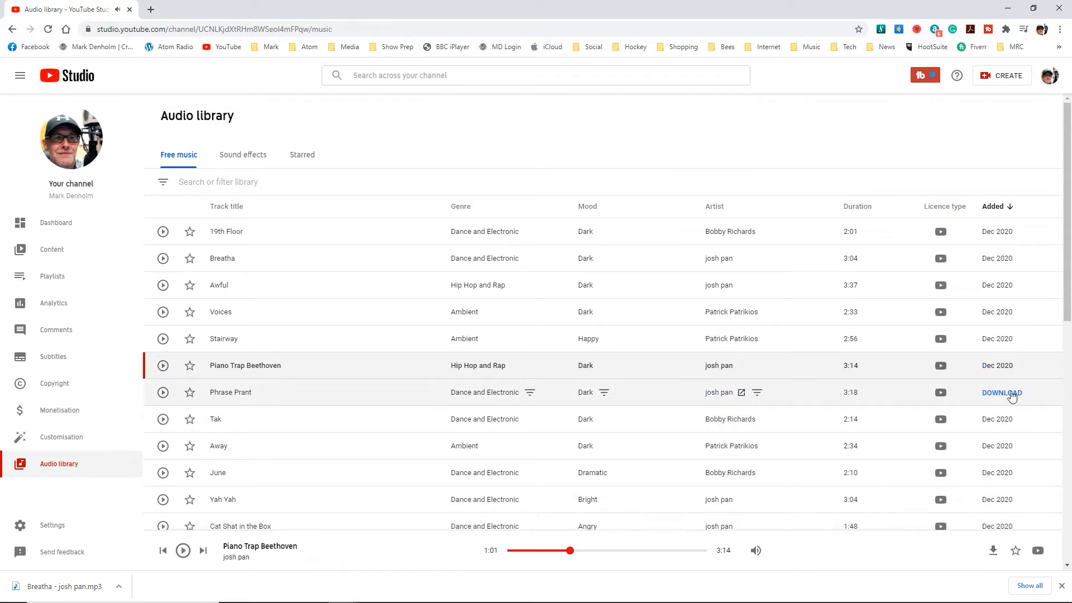
pyautogui.moveTo(997, 371)
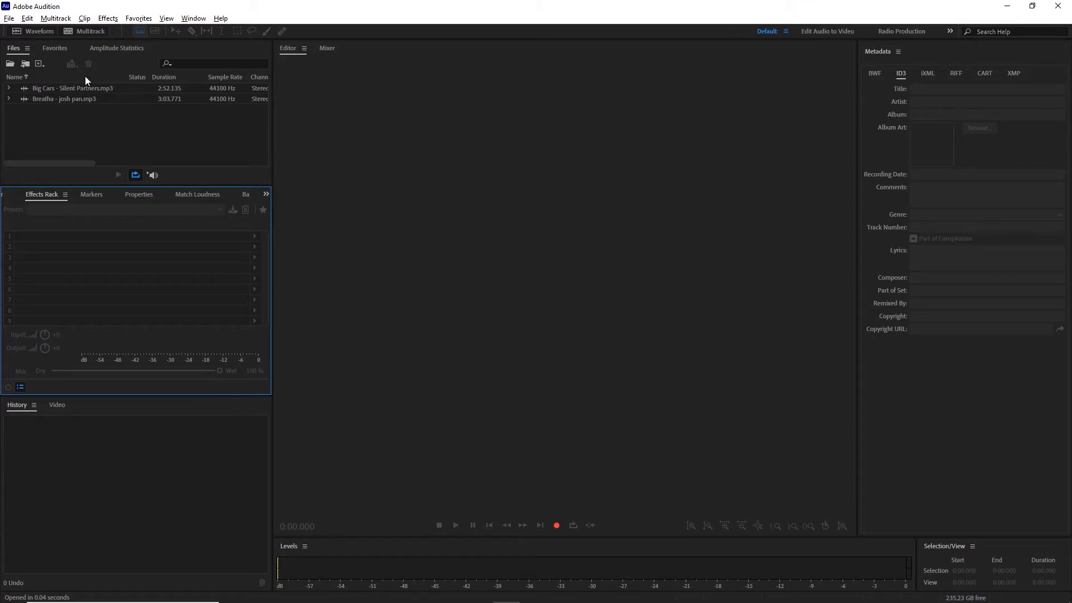
# In Adobe Audition, create a multitrack session with the default settings and place Big Cars - Silent Partners.mp3 at the start of Track 1
pyautogui.click(90, 31)
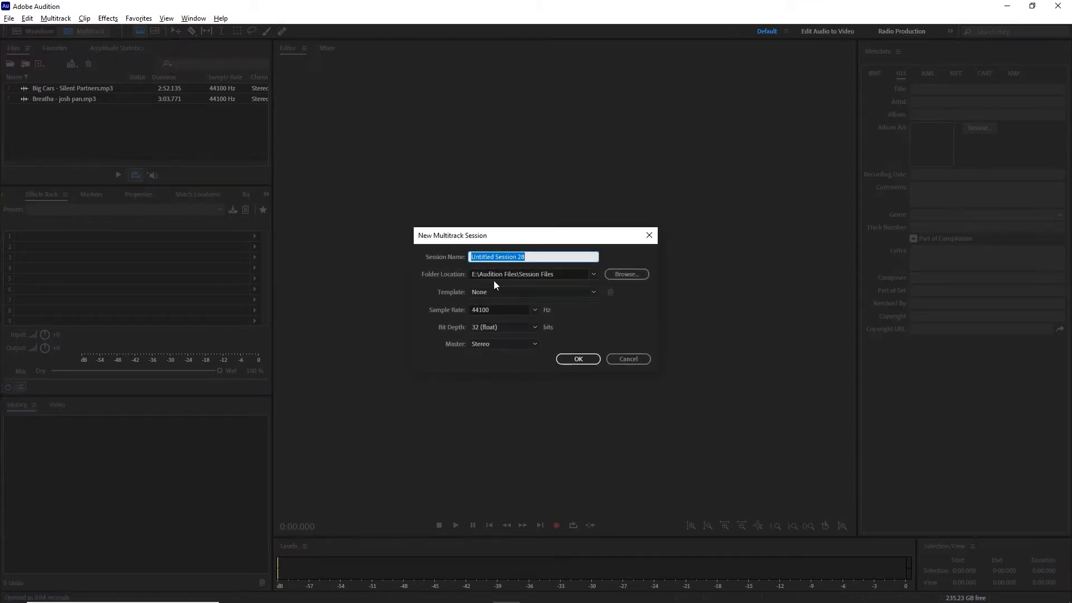
pyautogui.click(579, 359)
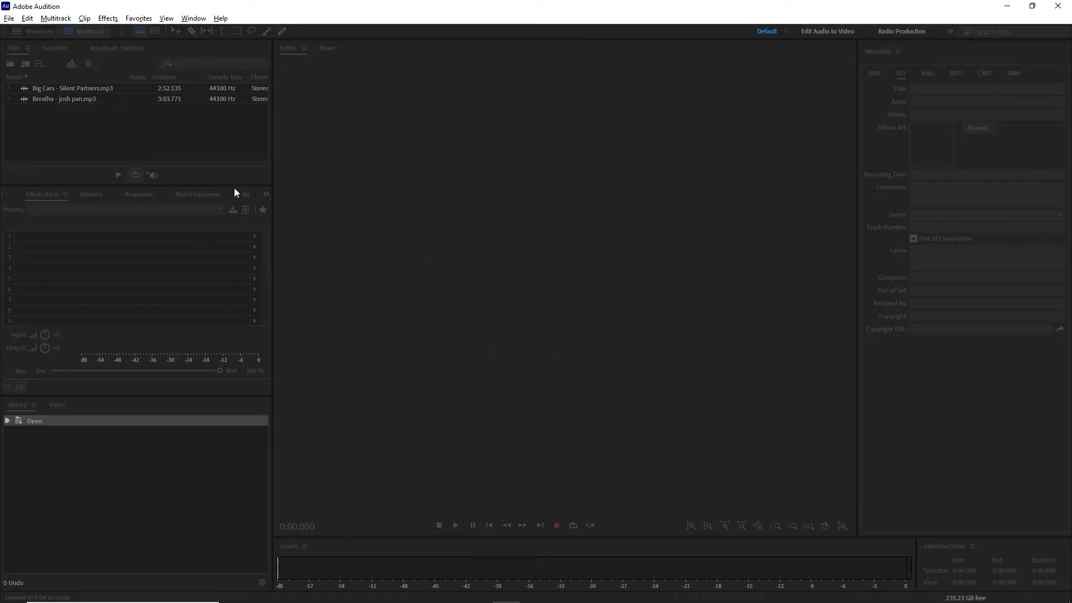
pyautogui.moveTo(80, 90); pyautogui.dragTo(424, 140)
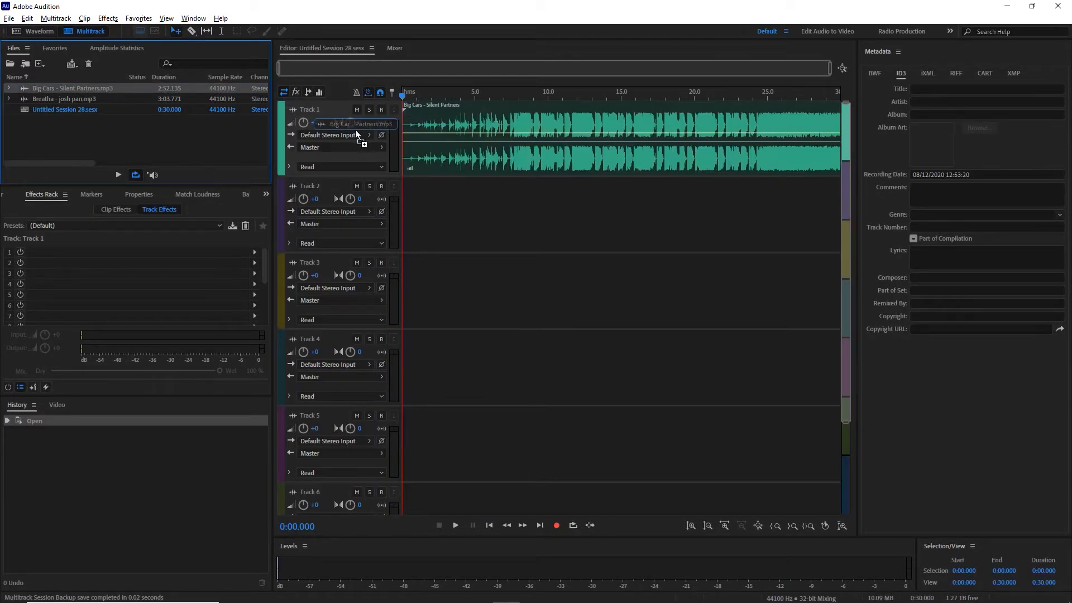
# Listen to the Big Cars clip around its first loud beats and split it on Track 1 at about 0:08.492
pyautogui.press('space')
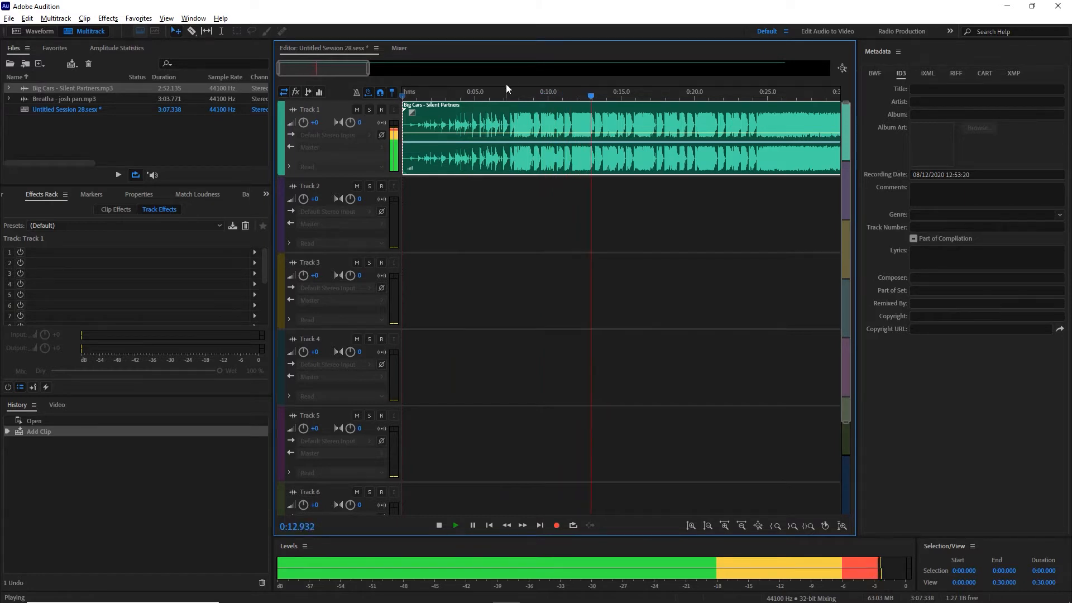
pyautogui.click(510, 98)
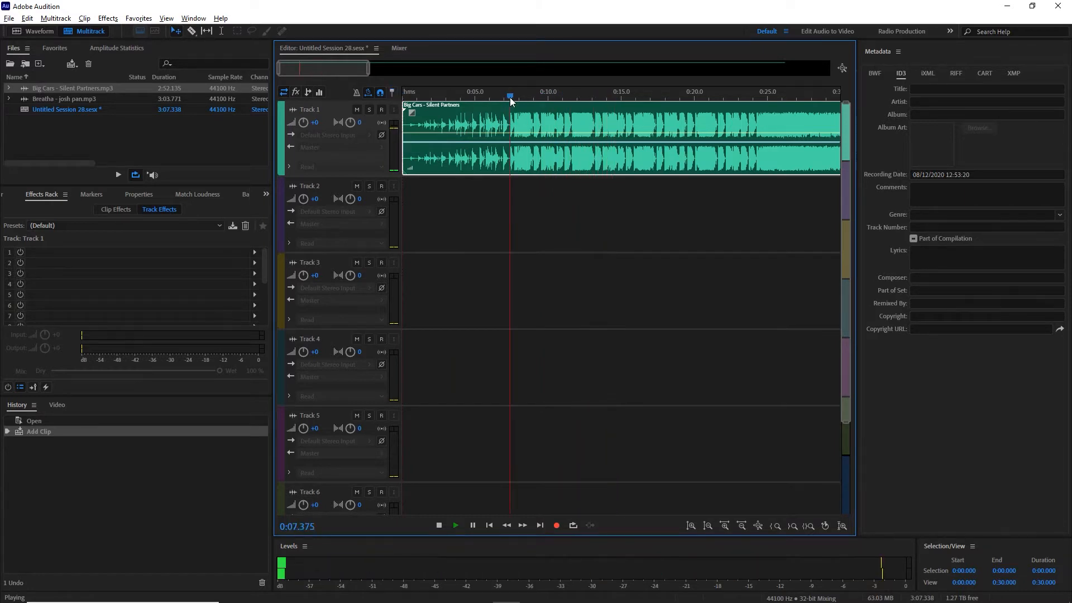
pyautogui.press('space')
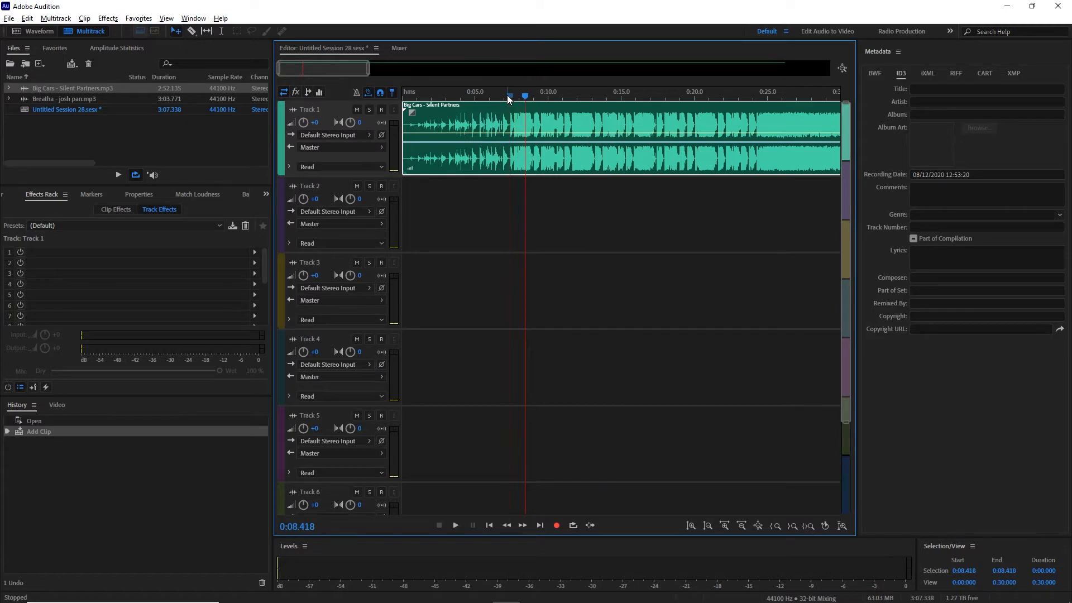
pyautogui.press('space')
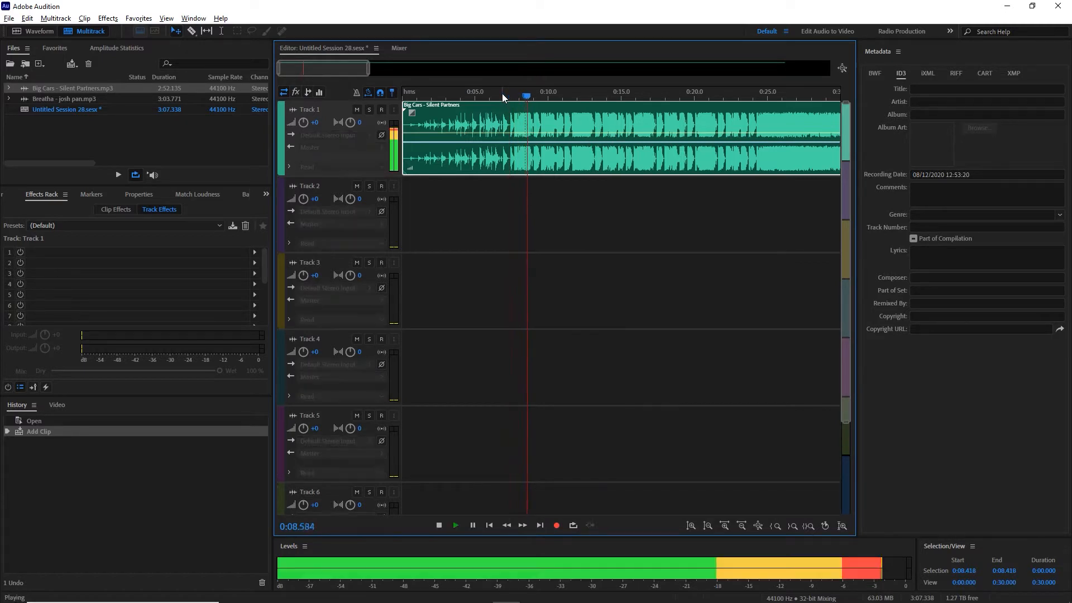
pyautogui.press('space')
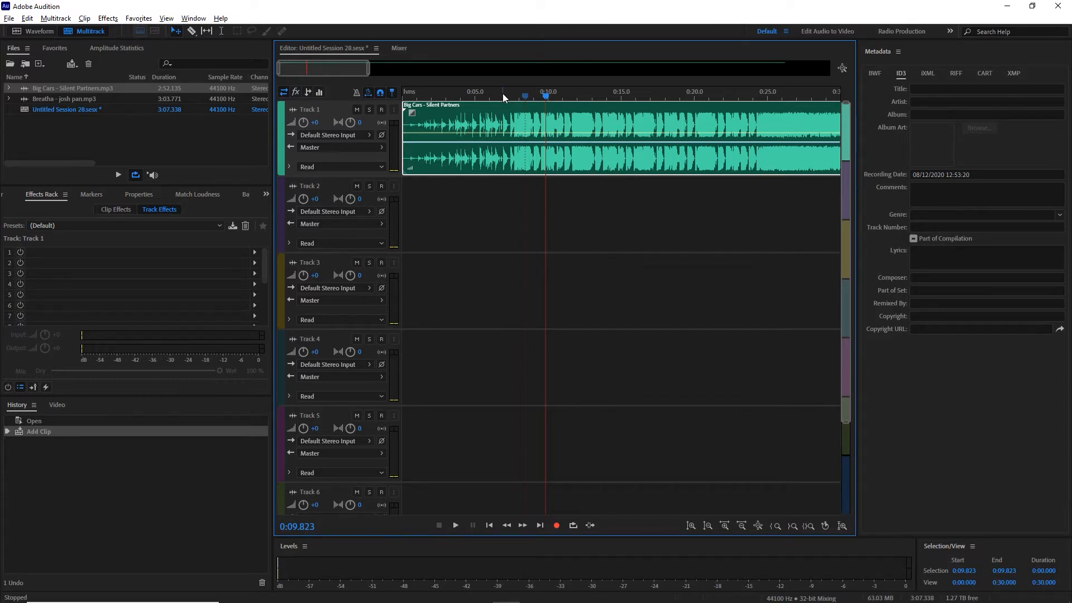
pyautogui.moveTo(503, 94); pyautogui.dragTo(515, 91)
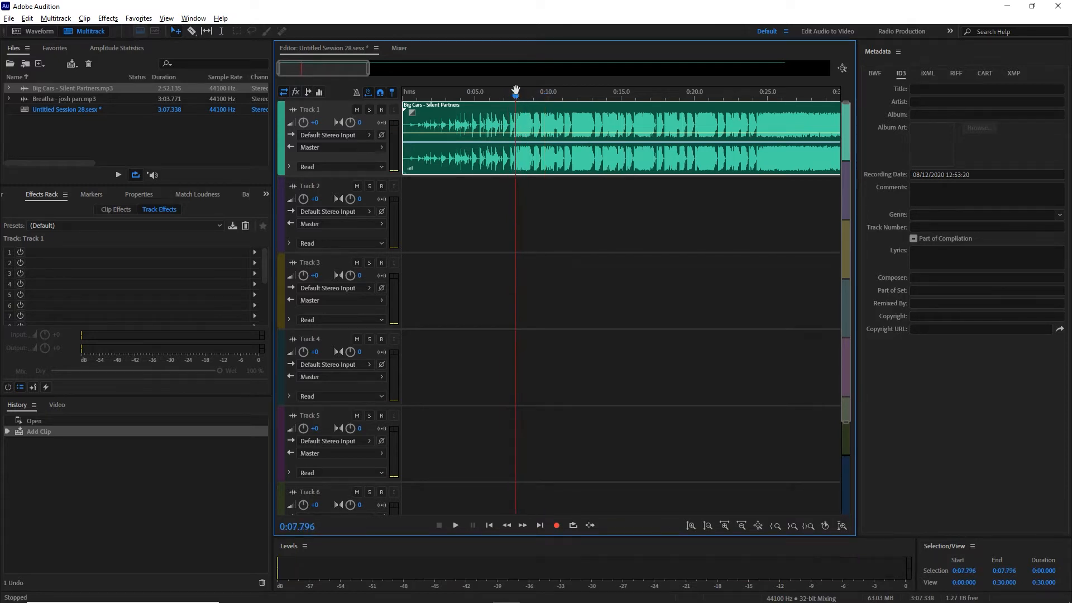
pyautogui.scroll(10, 513, 90)
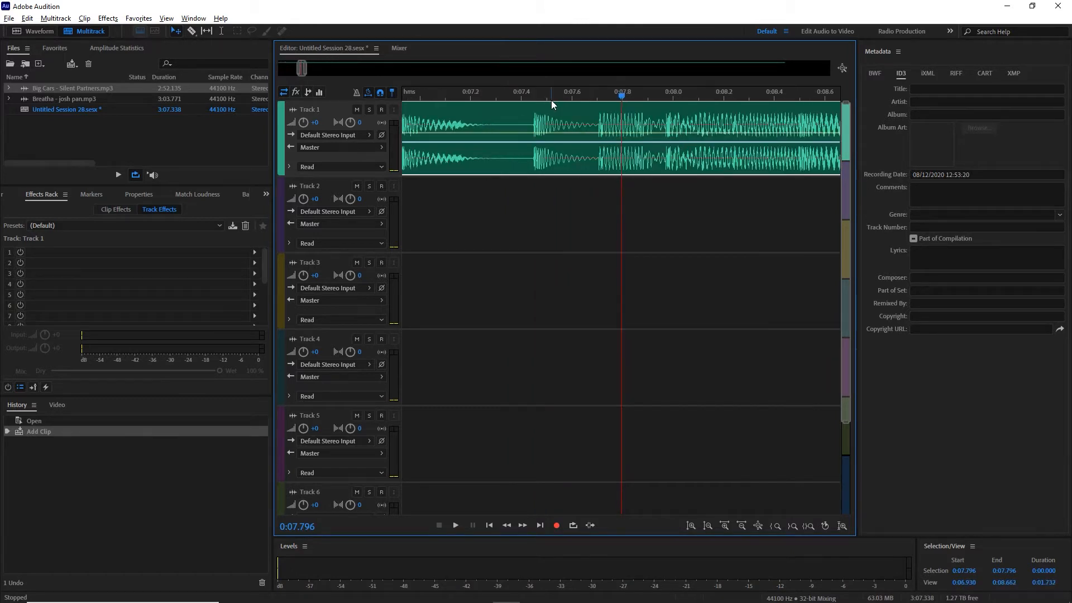
pyautogui.press('space')
pyautogui.press('space')
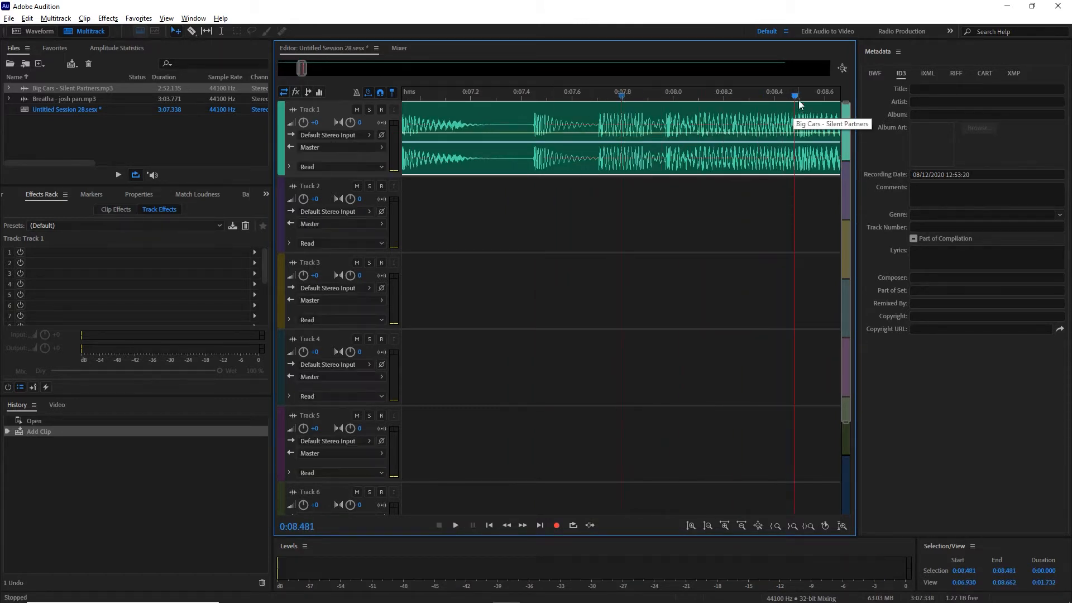
pyautogui.moveTo(795, 96); pyautogui.dragTo(797, 96)
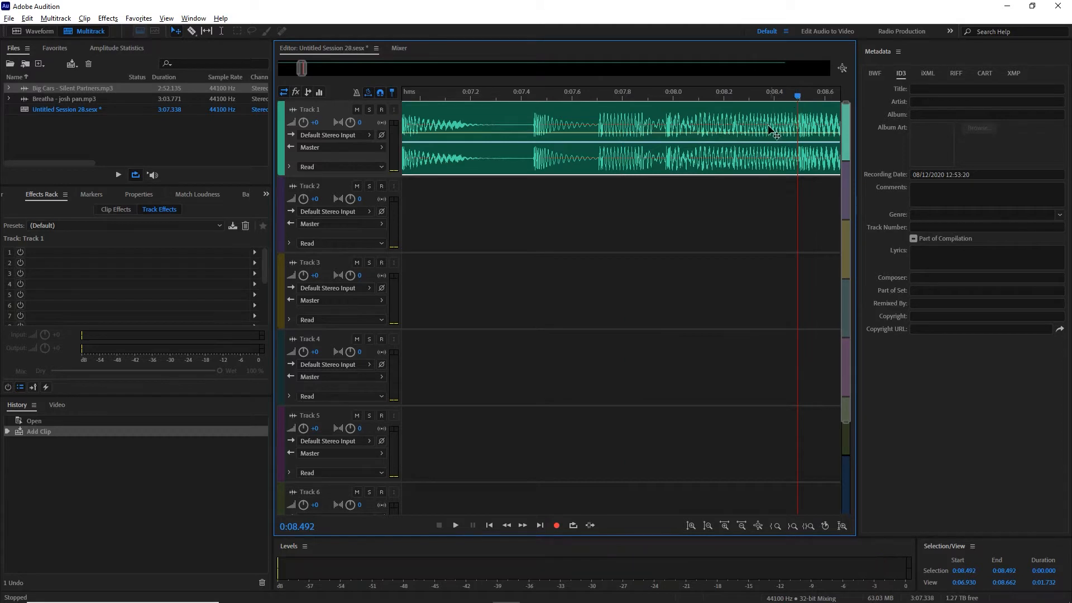
pyautogui.hotkey('ctrl', 'k')
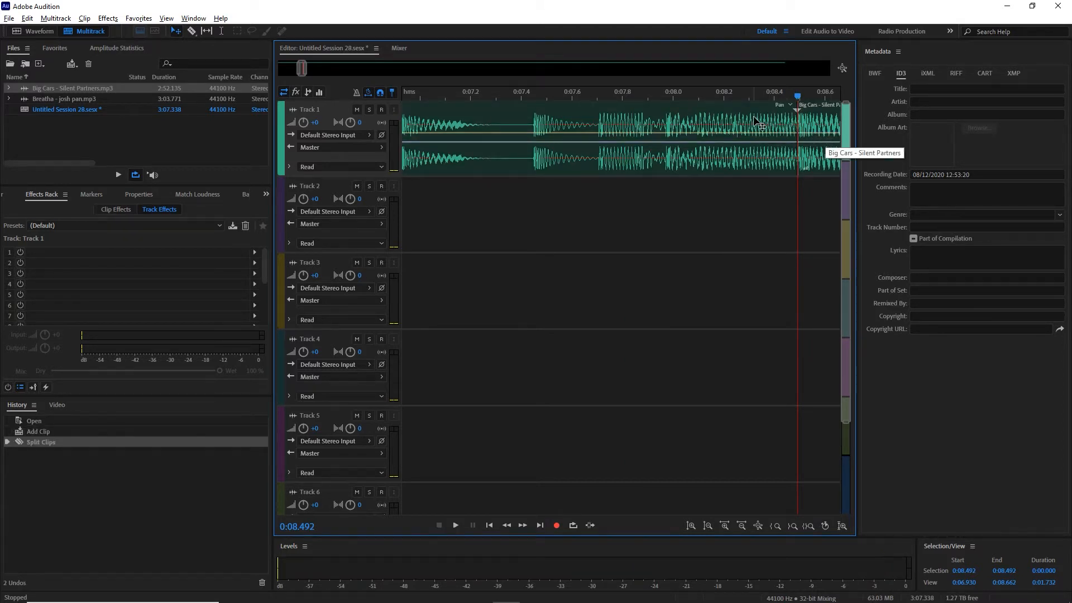
# Place a unique copy of the Big Cars opening section on Track 2 and delete the original section from Track 1
pyautogui.click(754, 121)
pyautogui.click(809, 125)
pyautogui.click(739, 119)
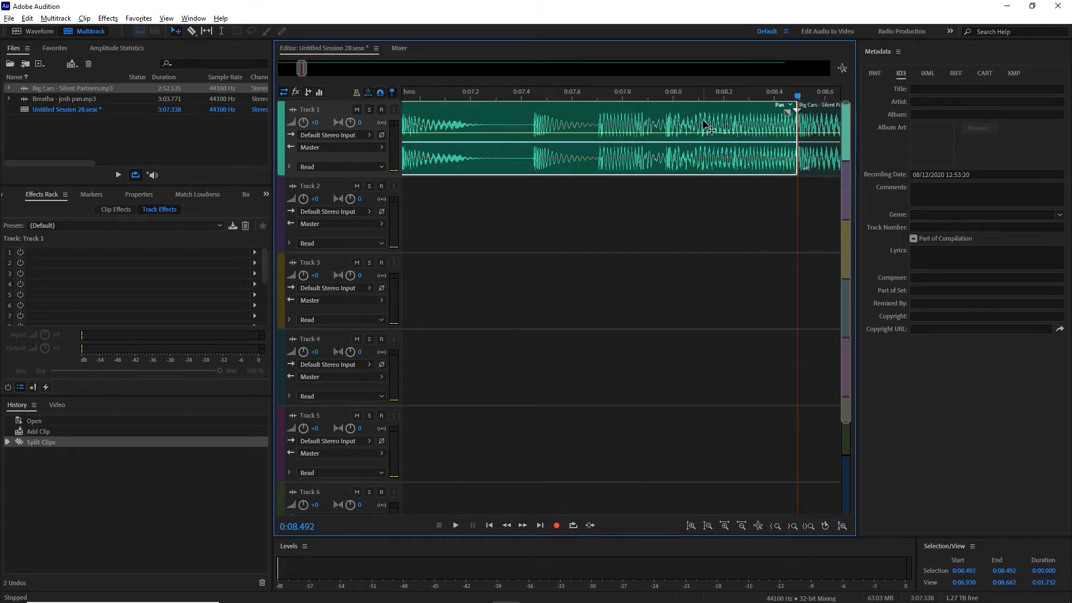
pyautogui.press('-')
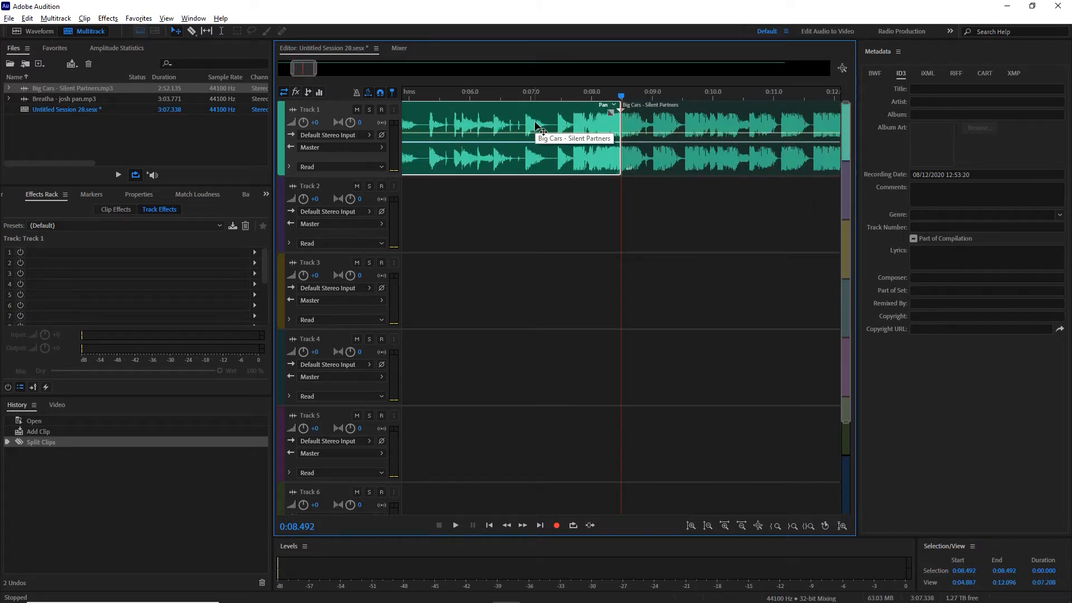
pyautogui.moveTo(541, 128); pyautogui.dragTo(545, 194)
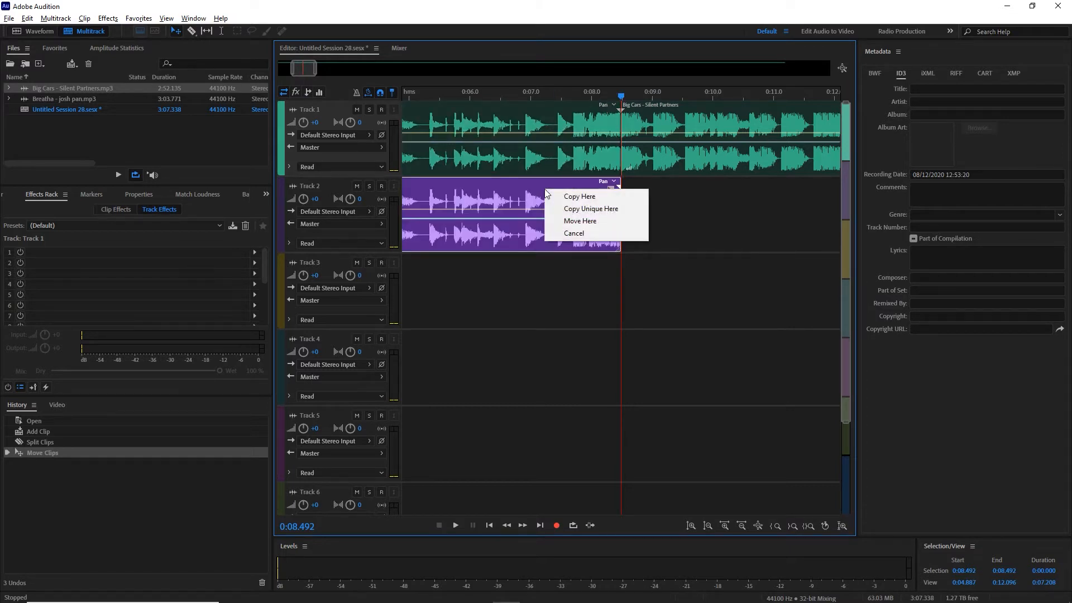
pyautogui.click(577, 210)
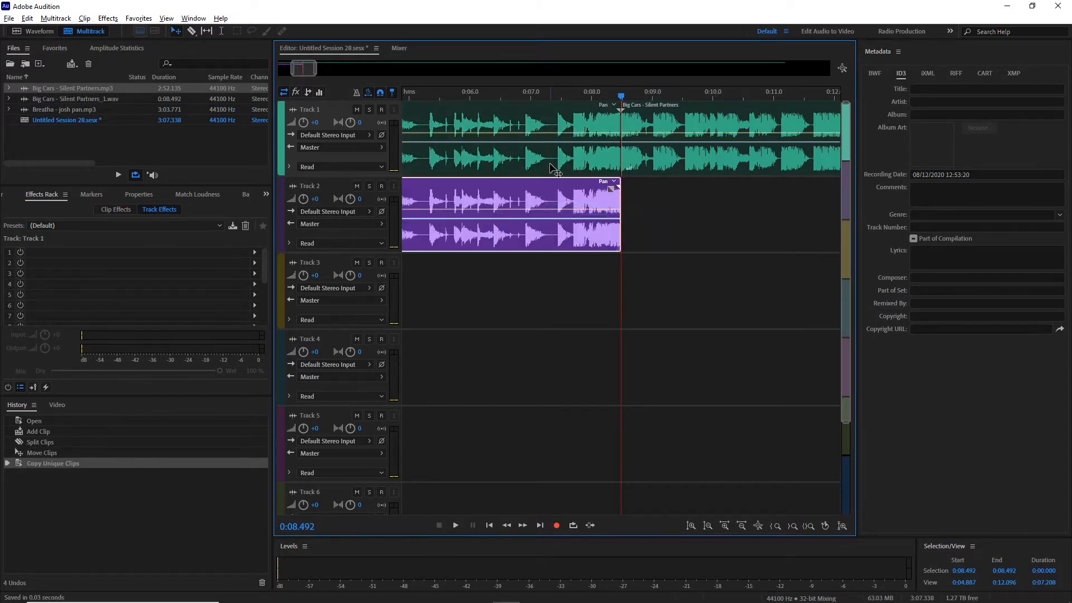
pyautogui.click(542, 146)
pyautogui.press('Delete')
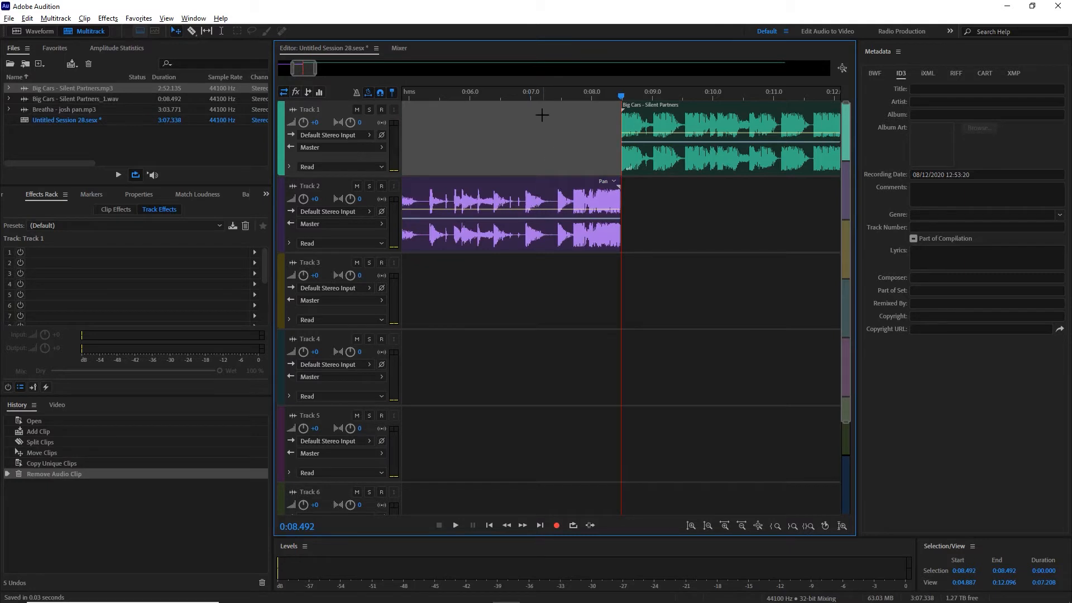
# Play the copied section from about 0:07.09 and delete it from Track 2
pyautogui.click(537, 96)
pyautogui.press('space')
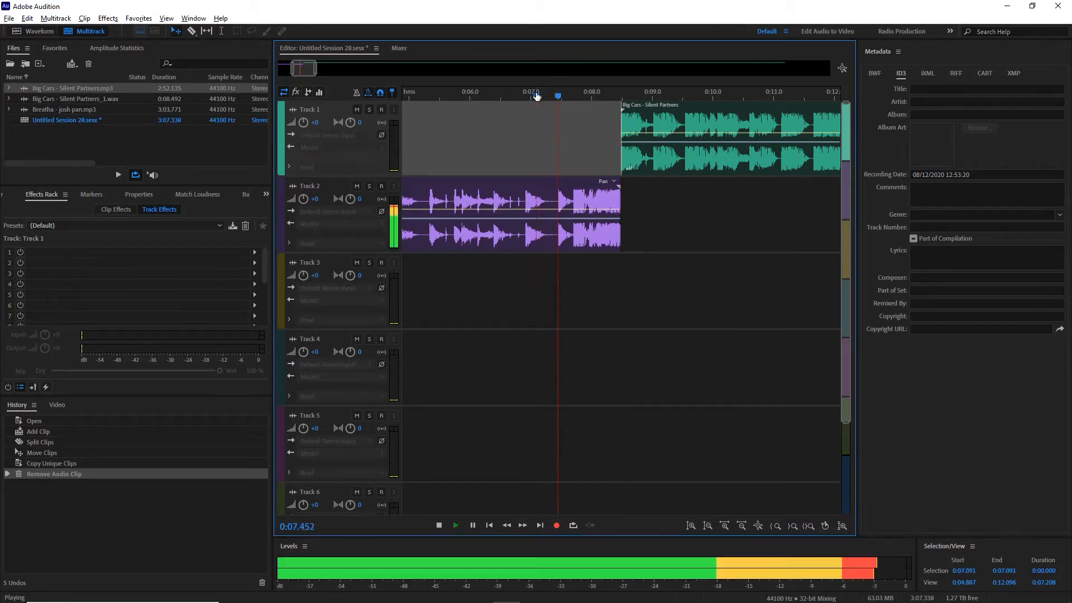
pyautogui.press('space')
pyautogui.moveTo(549, 98); pyautogui.dragTo(574, 99)
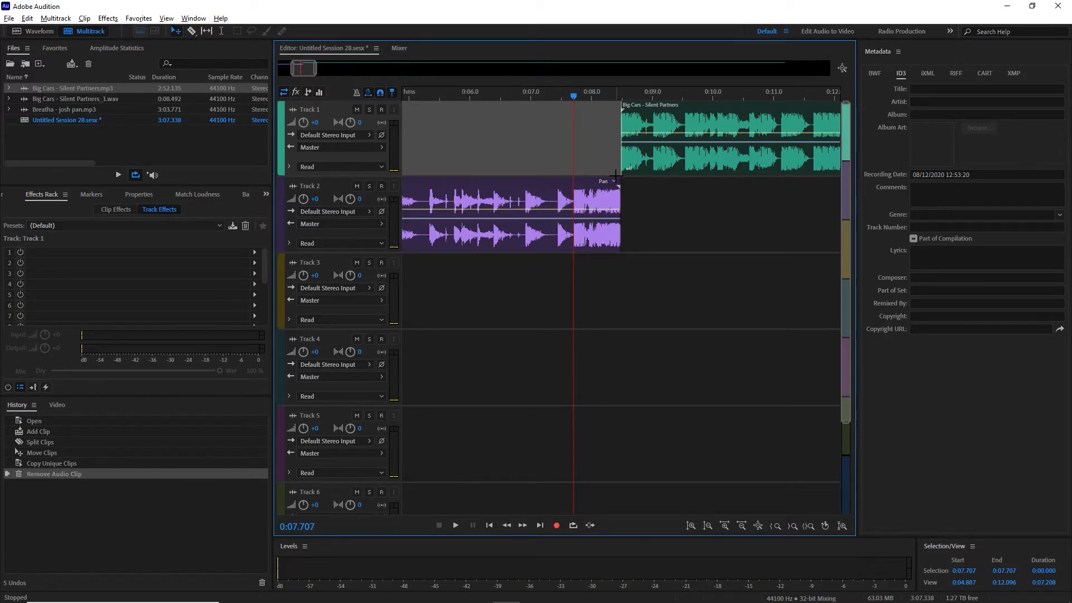
pyautogui.click(598, 193)
pyautogui.press('Delete')
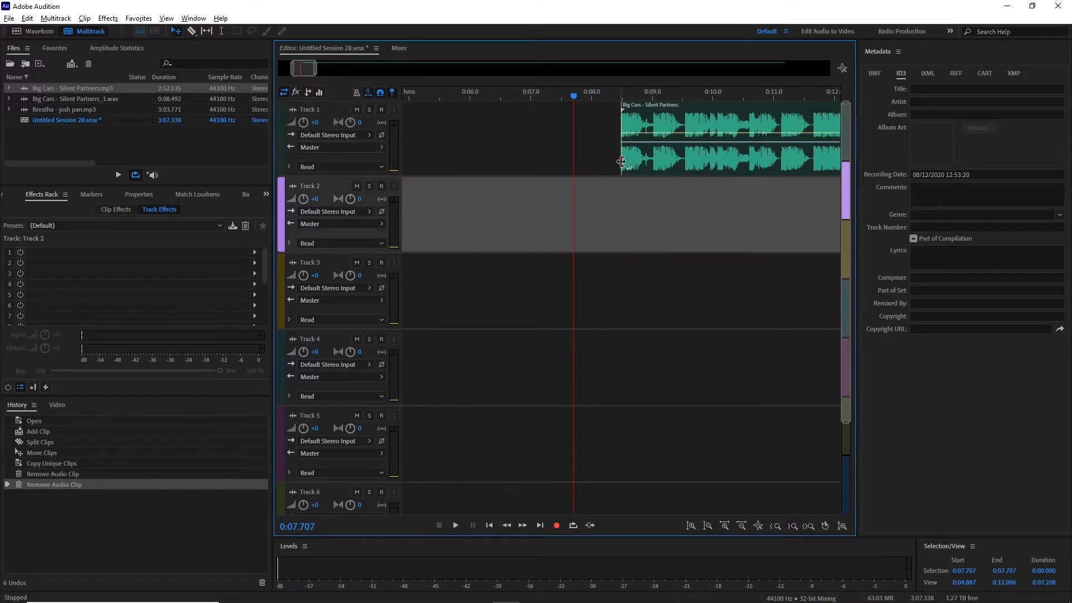
# Play into the remaining Big Cars clip and split it on Track 1 at 0:08.864
pyautogui.press('space')
pyautogui.press('space')
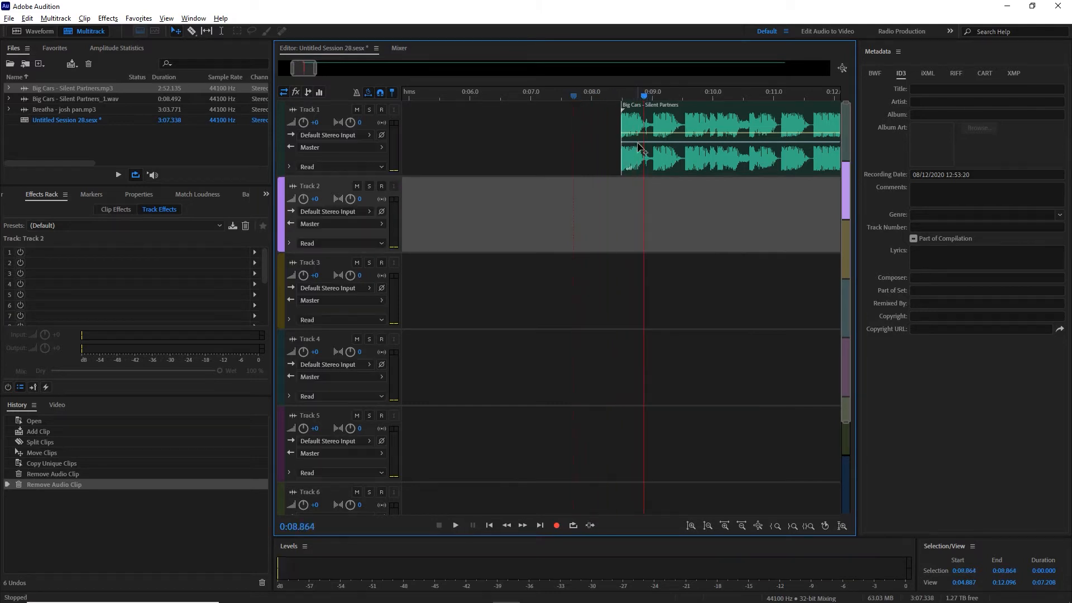
pyautogui.click(636, 129)
pyautogui.hotkey('ctrl', 'k')
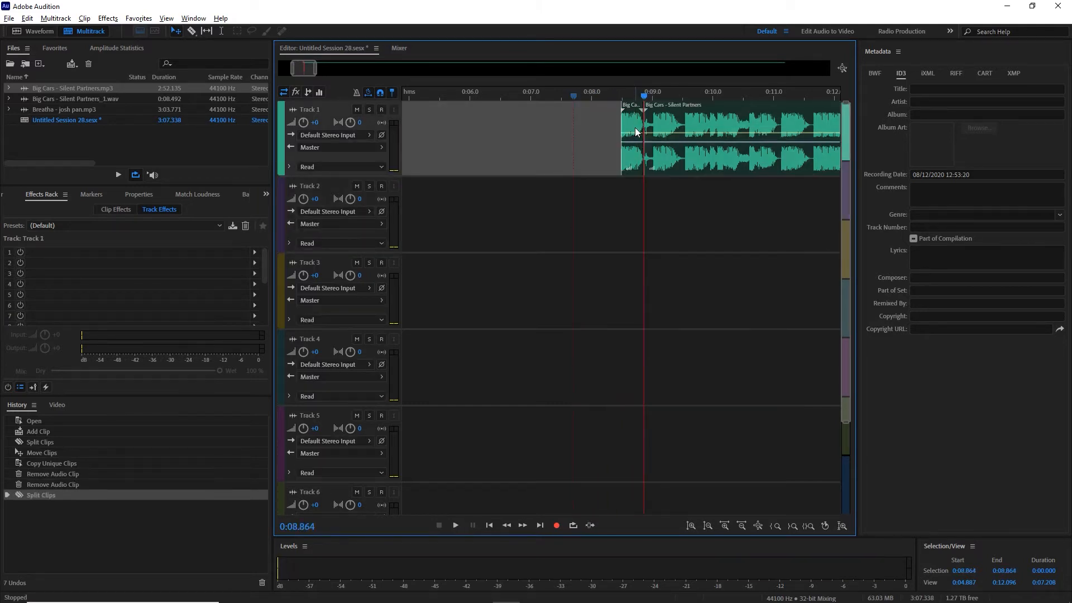
# Place a unique copy of the short first section from Track 1 on Track 2 and open that copy in the waveform editor
pyautogui.moveTo(628, 131); pyautogui.dragTo(625, 184)
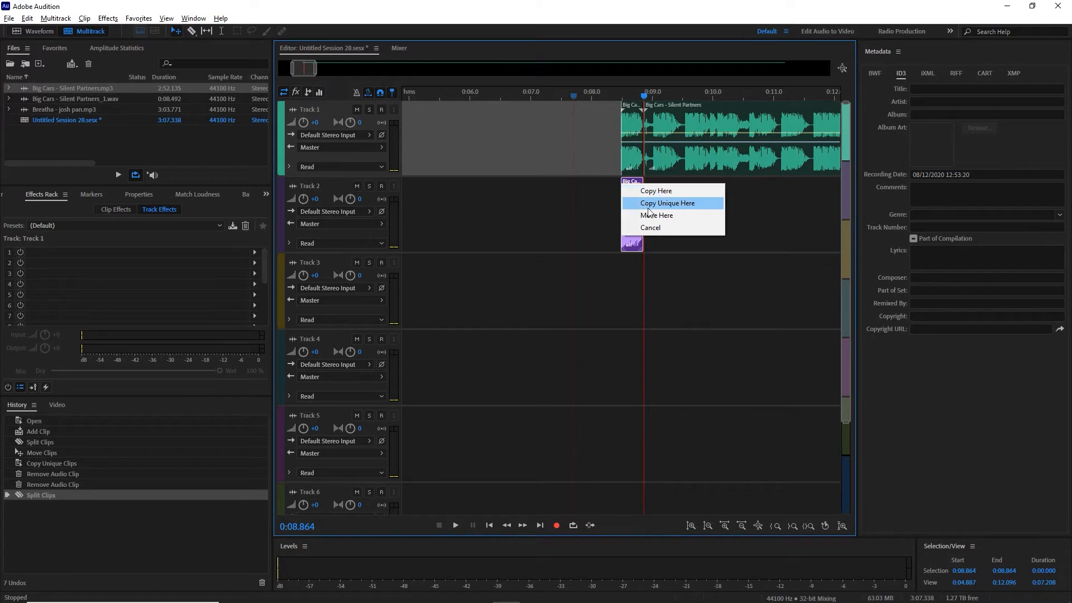
pyautogui.click(636, 200)
pyautogui.doubleClick(630, 194)
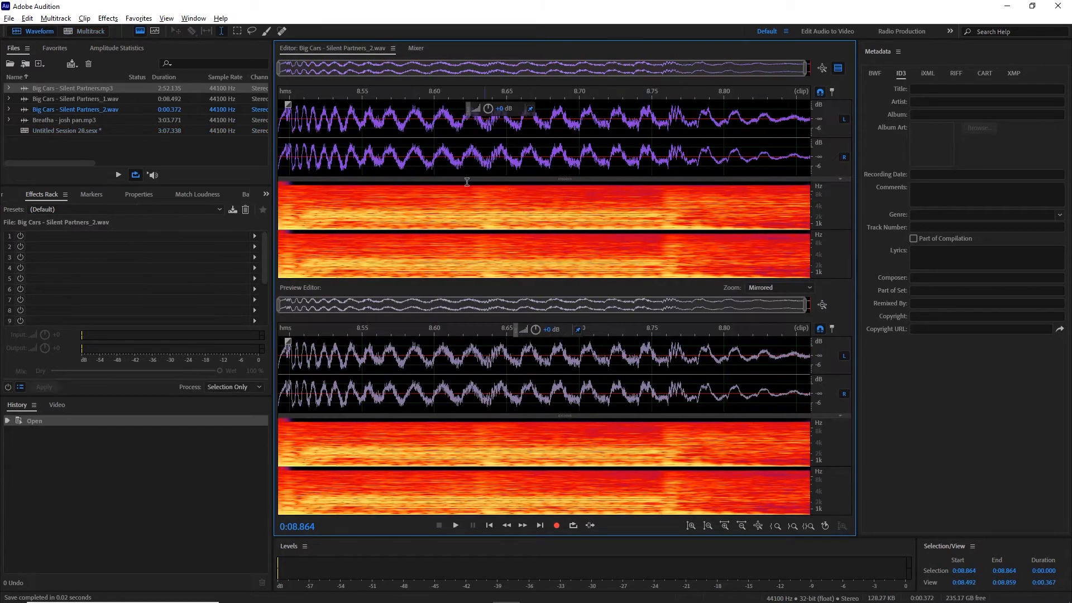
# Reverse the whole short Big Cars section in the waveform editor
pyautogui.press('Home')
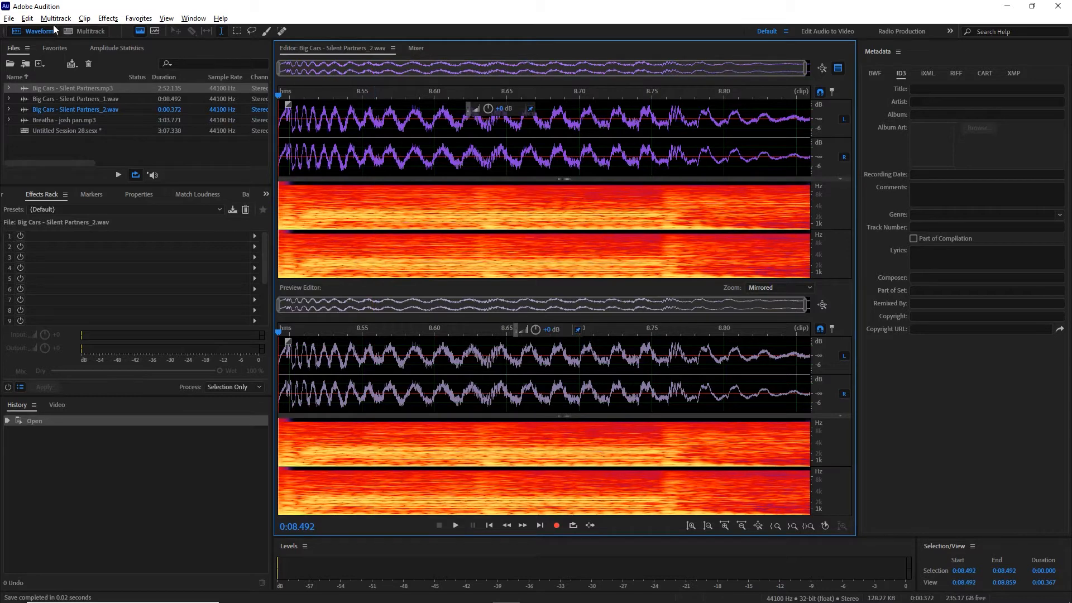
pyautogui.click(108, 18)
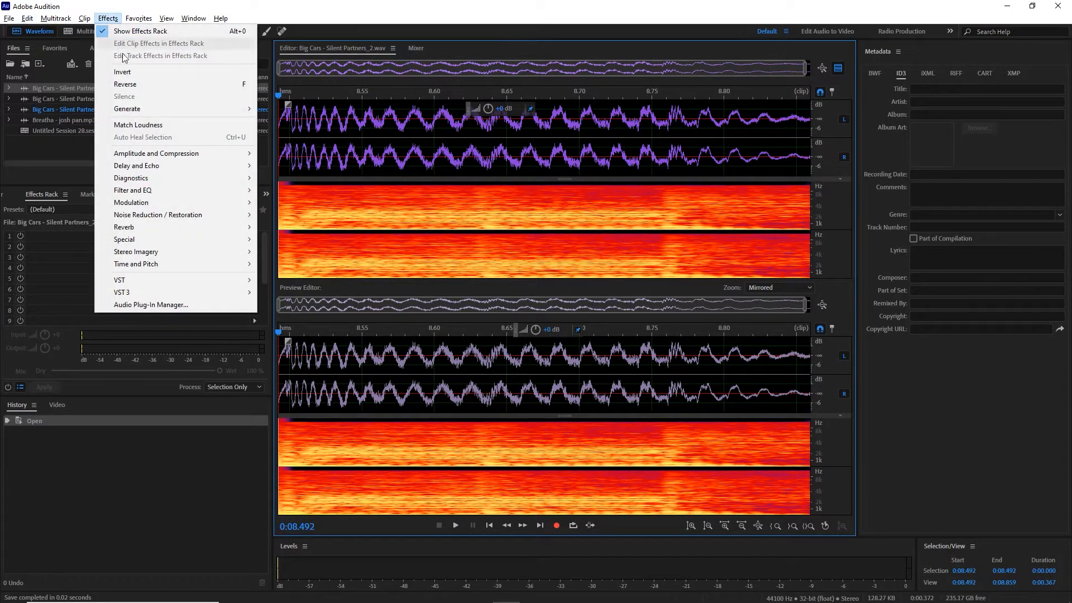
pyautogui.click(129, 85)
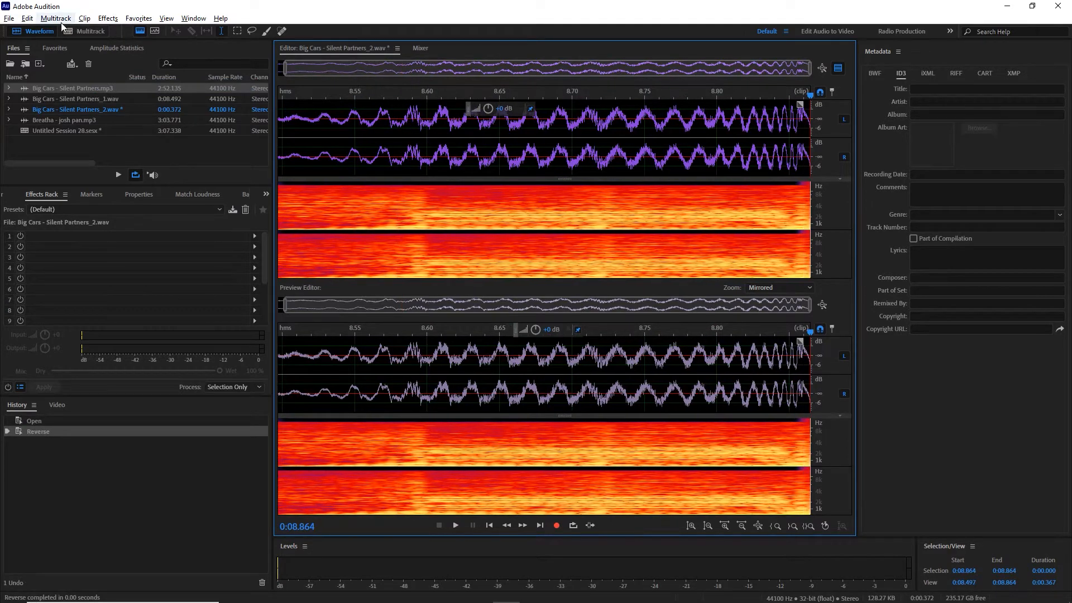
# Insert 0:10.000 of silence at the end of the reversed section
pyautogui.click(27, 18)
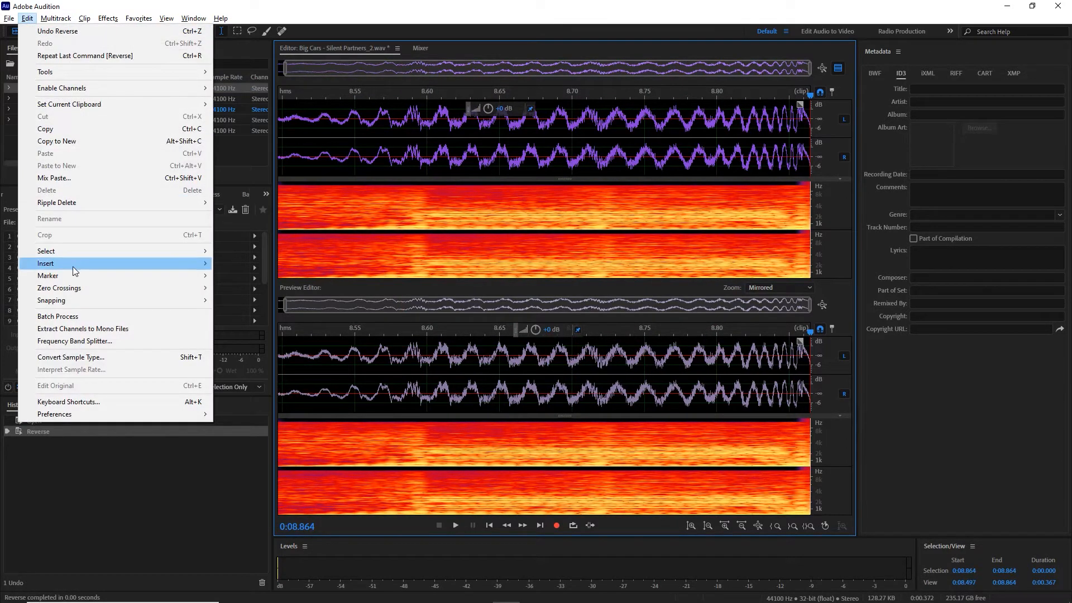
pyautogui.moveTo(76, 264)
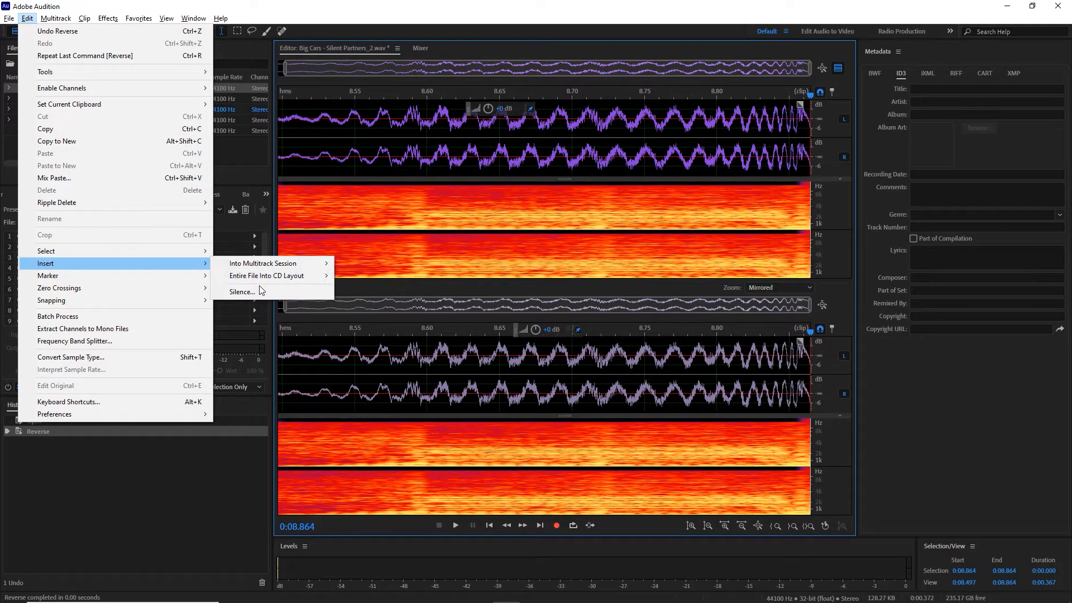
pyautogui.click(242, 291)
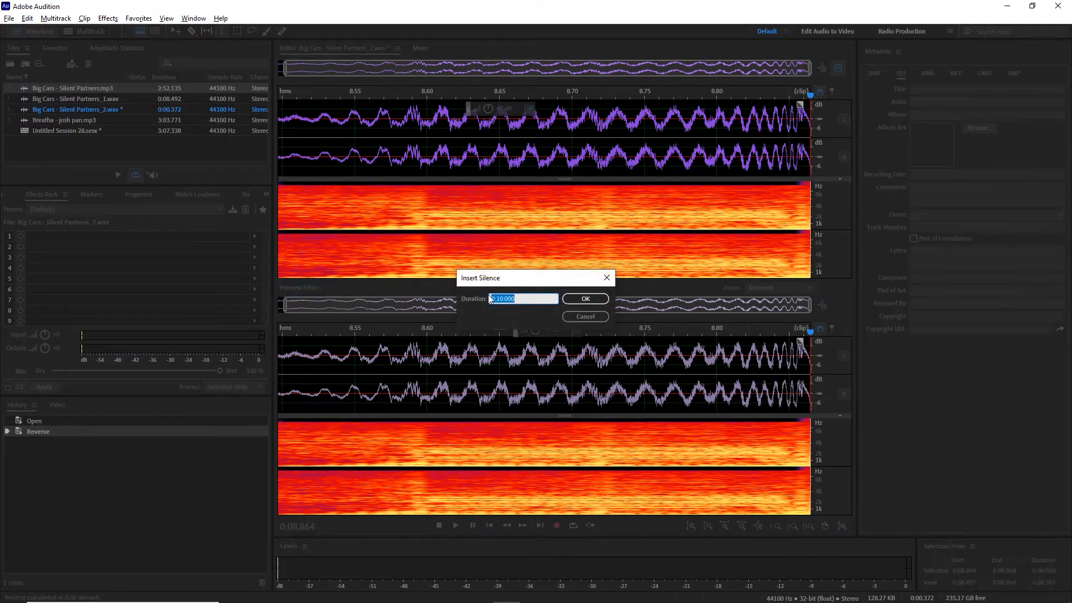
pyautogui.press('Return')
pyautogui.click(597, 333)
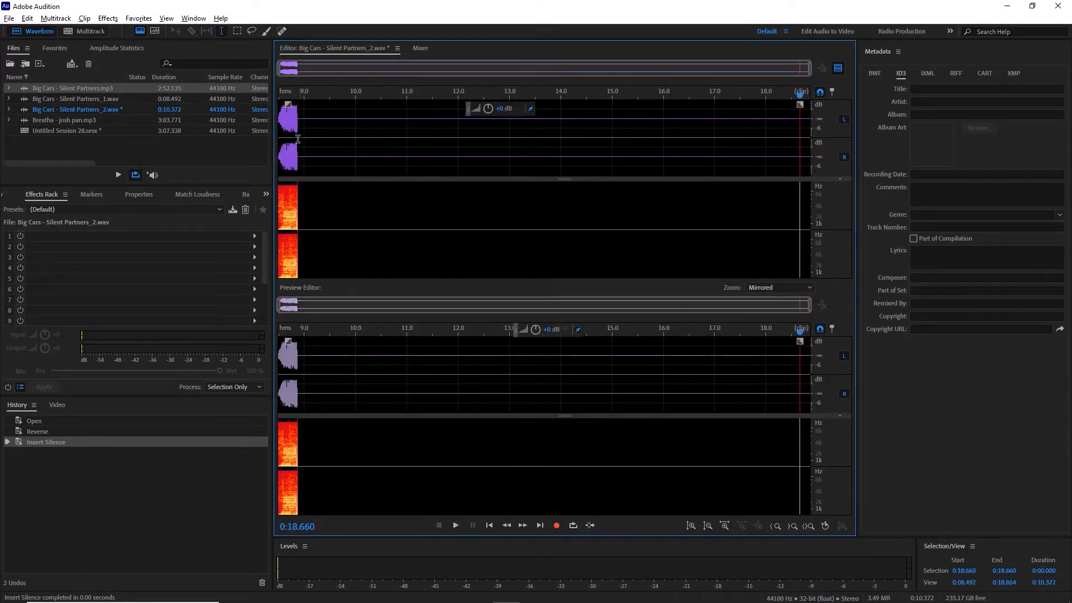
# Play the short reversed section a few times to hear how it sounds
pyautogui.press('space')
pyautogui.press('space')
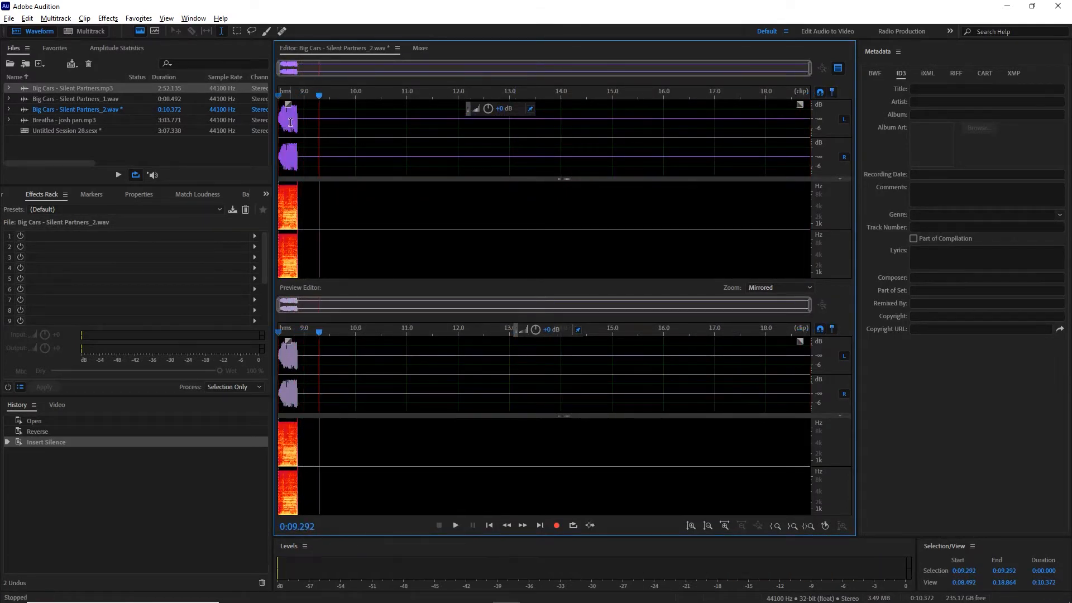
pyautogui.press('space')
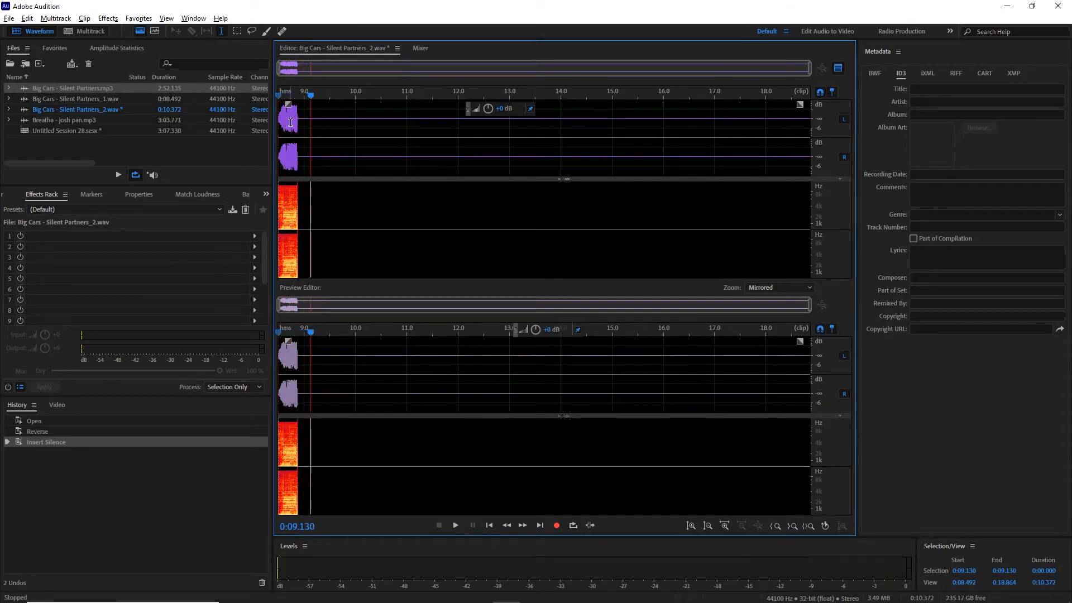
pyautogui.press('space')
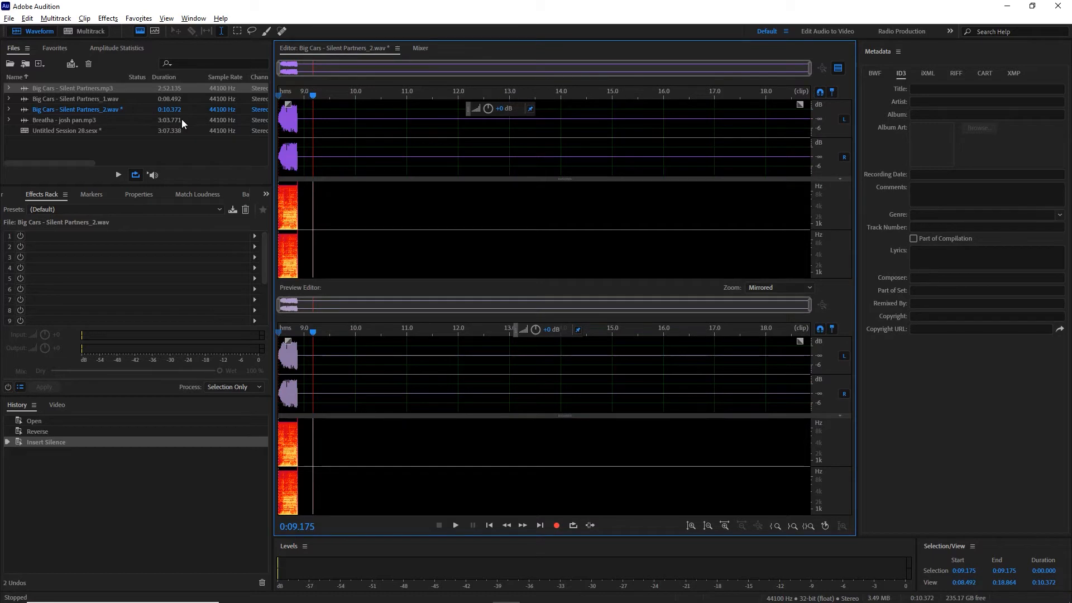
# Add a Full Reverb with the Great Hall preset to the file's first effect slot and apply it
pyautogui.press('Home')
pyautogui.click(254, 236)
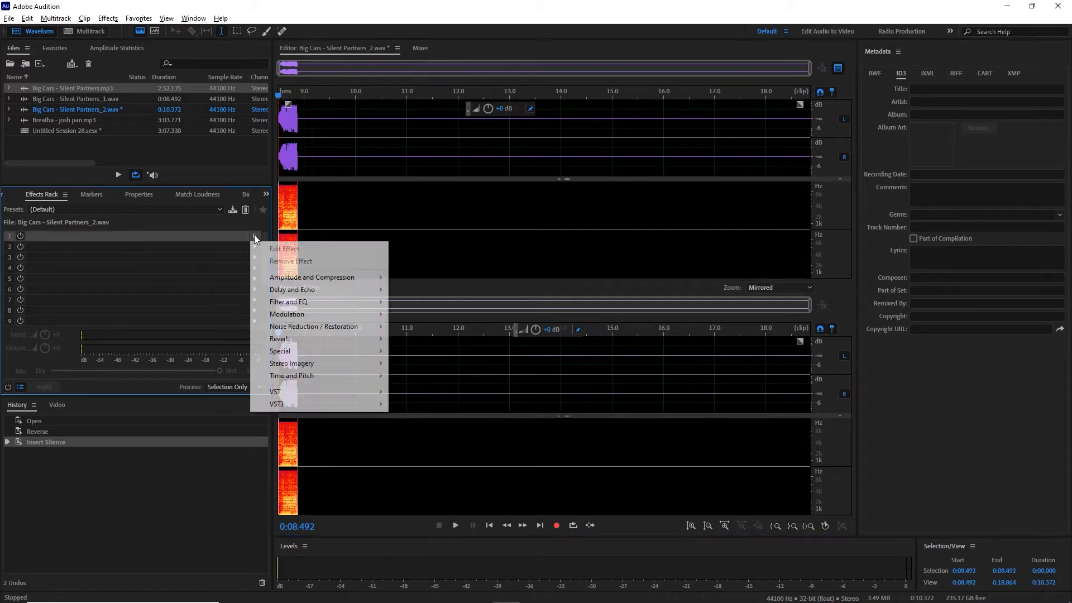
pyautogui.moveTo(306, 339)
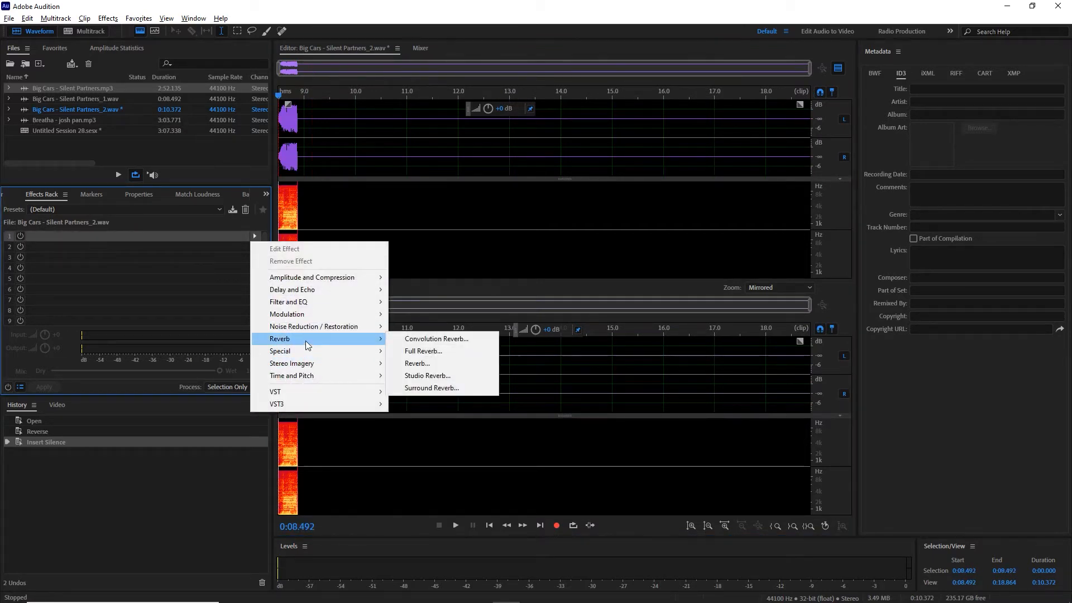
pyautogui.click(440, 352)
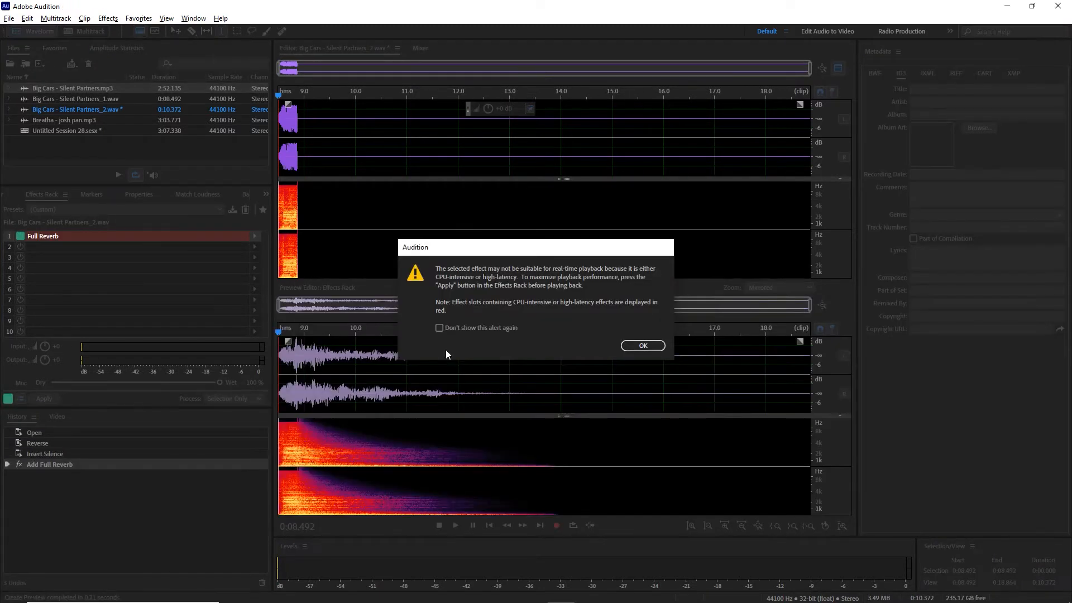
pyautogui.click(656, 346)
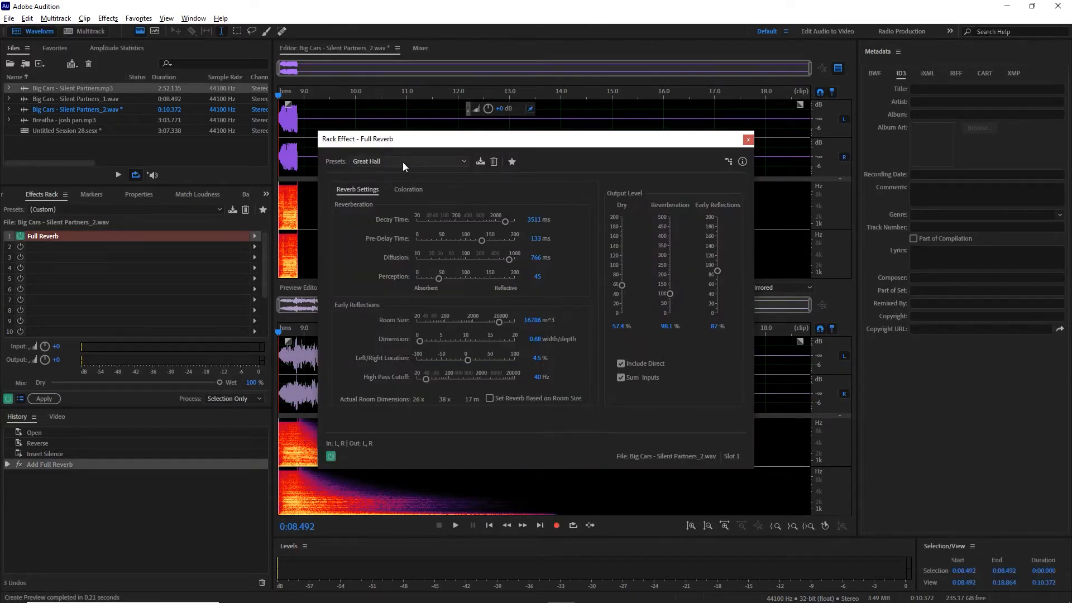
pyautogui.click(749, 140)
pyautogui.click(45, 399)
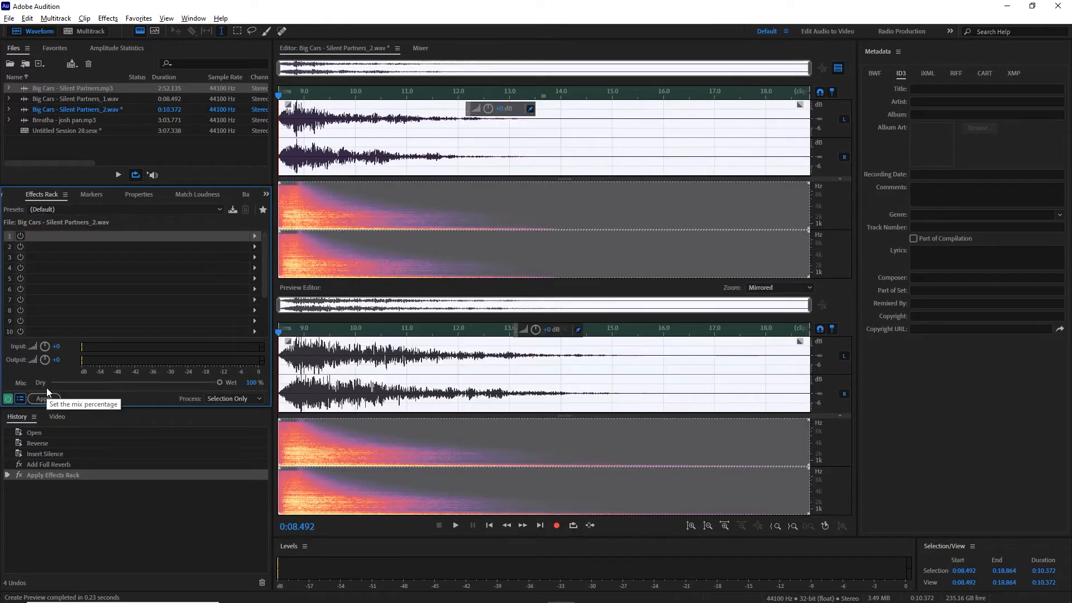
# Clear the selection and play the processed file to hear its reverb tail
pyautogui.press('Escape')
pyautogui.press('space')
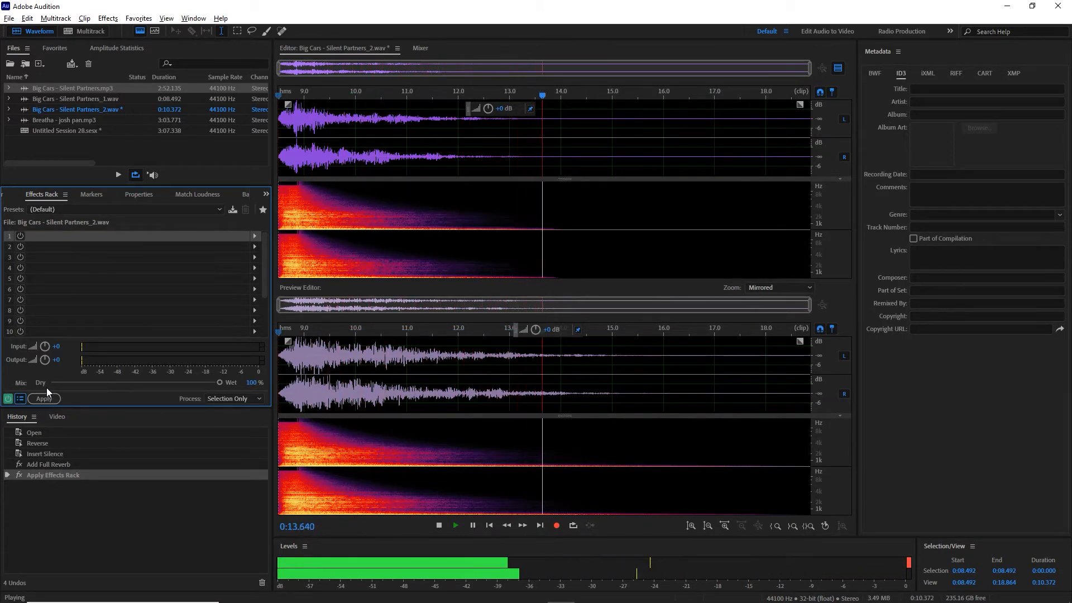
pyautogui.press('space')
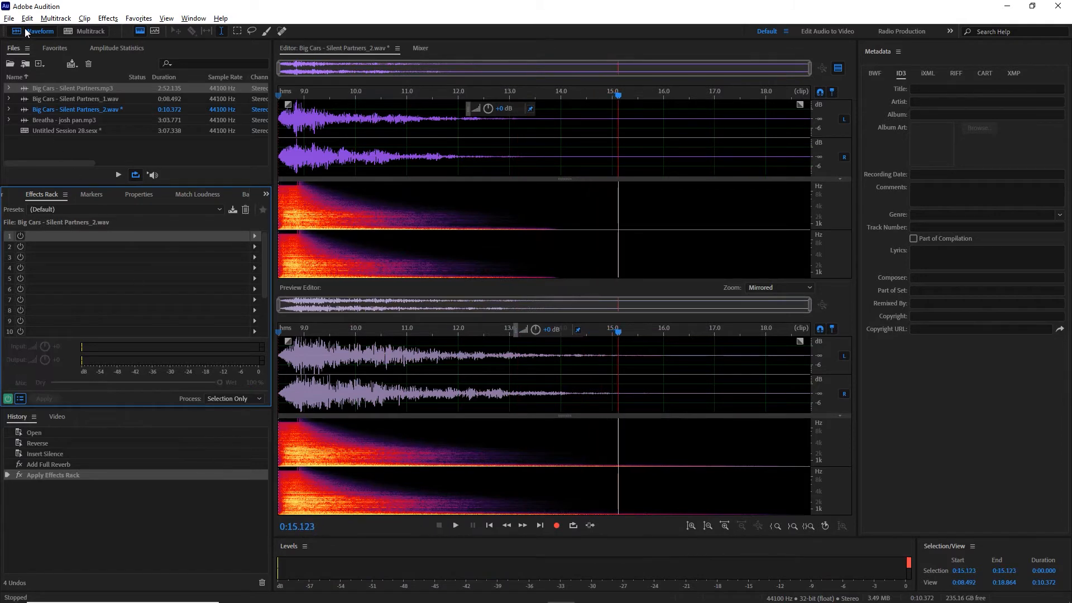
# Reverse the reverberated file again and play the rising swell at its end
pyautogui.click(108, 18)
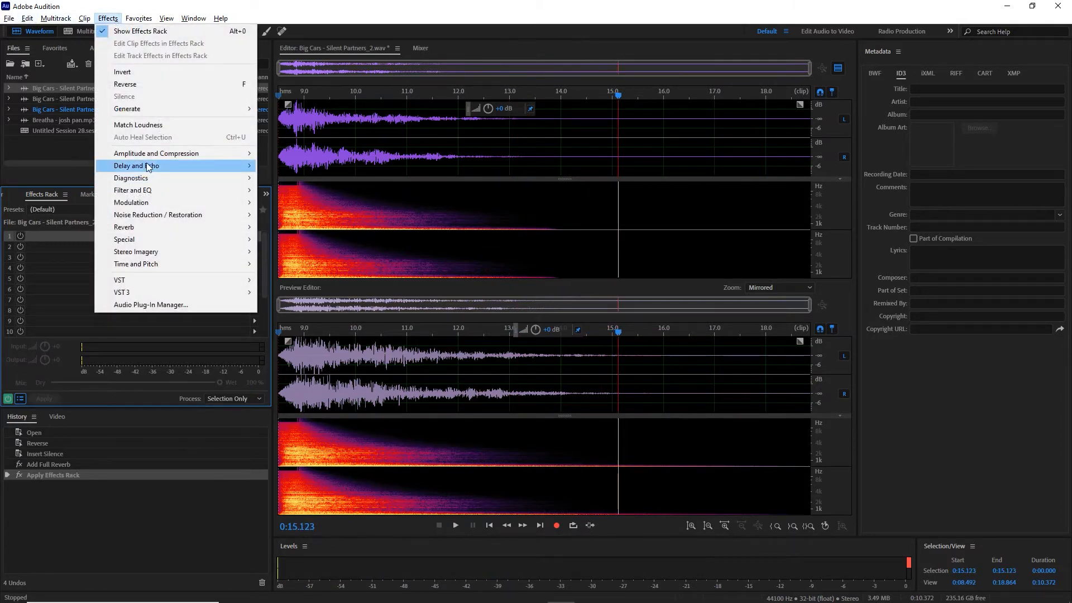
pyautogui.click(151, 86)
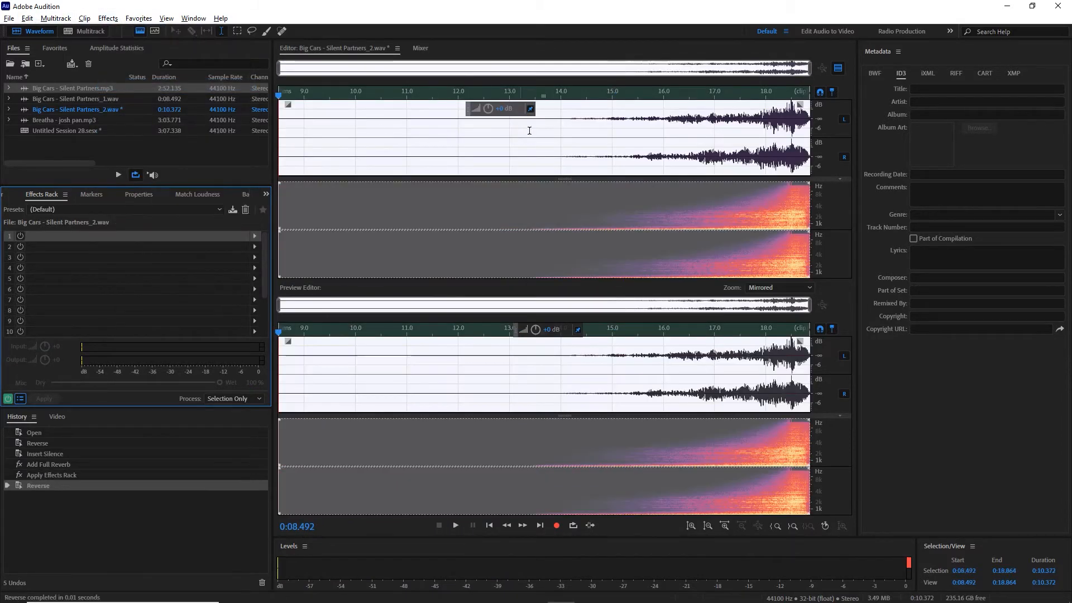
pyautogui.click(595, 96)
pyautogui.press('space')
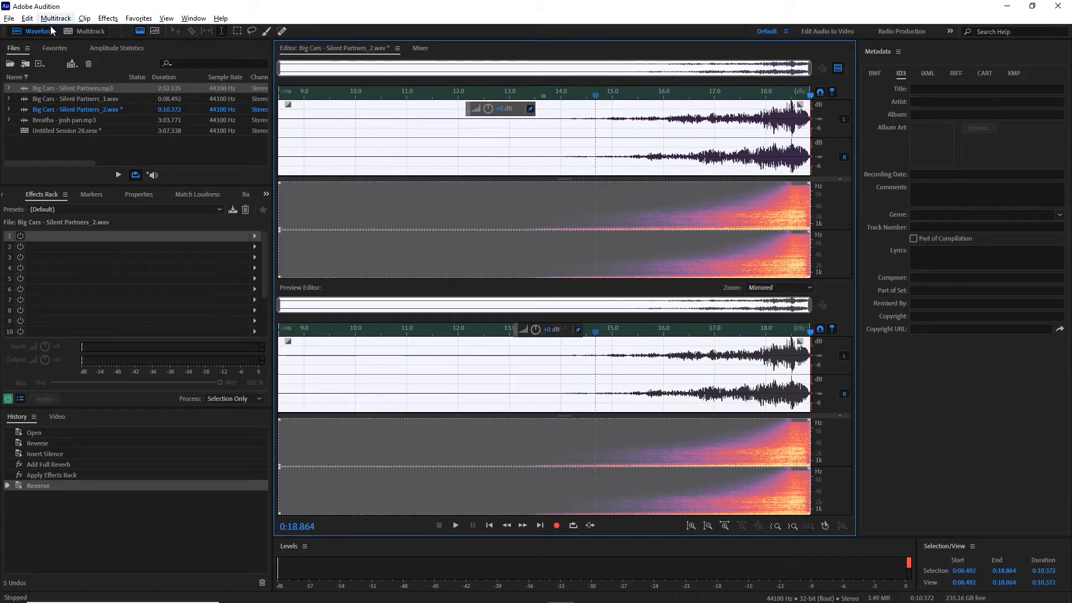
# Return to the multitrack session, move the Track 2 clip earlier and extend its end to include the swell
pyautogui.click(79, 30)
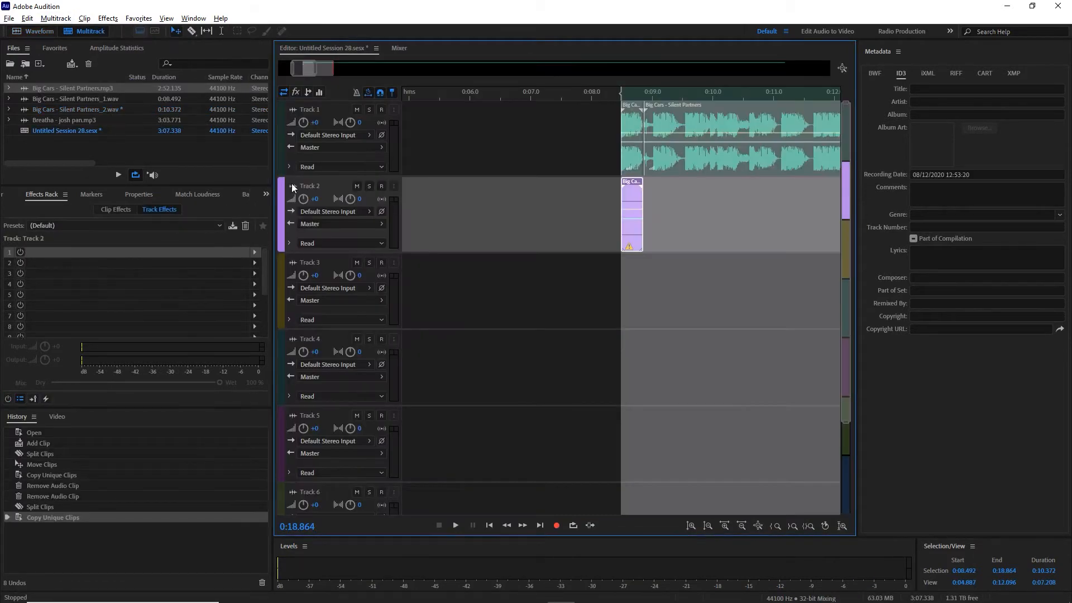
pyautogui.click(635, 187)
pyautogui.moveTo(635, 185); pyautogui.dragTo(812, 204)
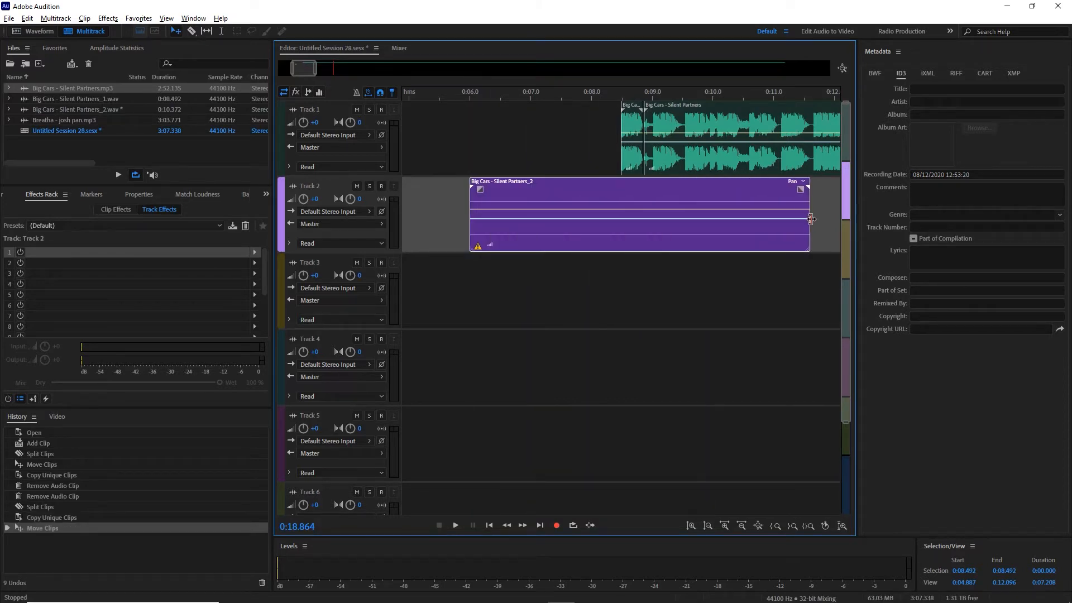
pyautogui.moveTo(730, 201); pyautogui.dragTo(502, 210)
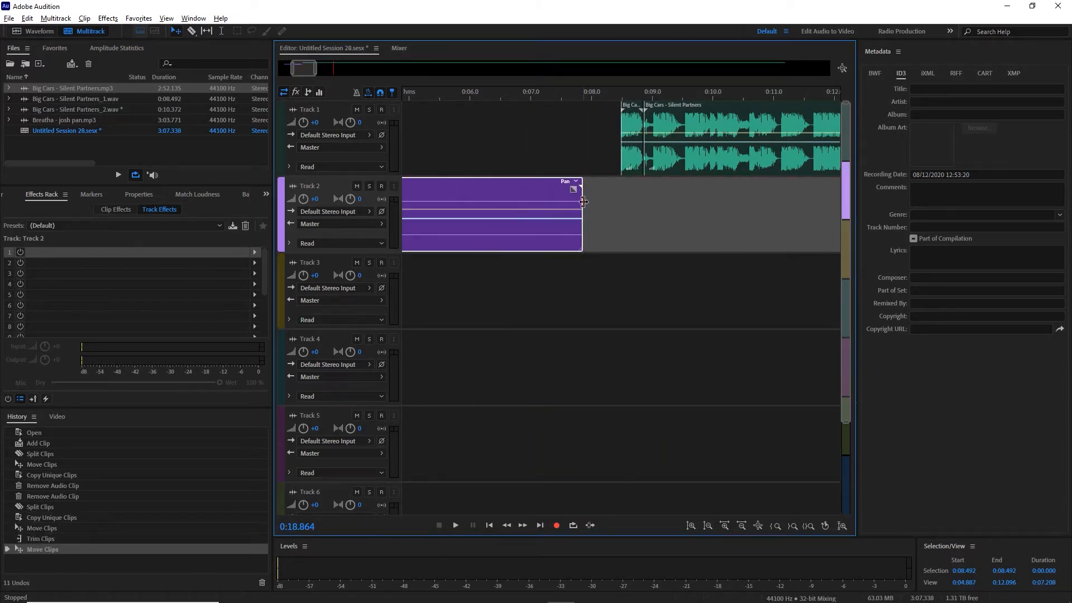
pyautogui.moveTo(583, 202); pyautogui.dragTo(771, 214)
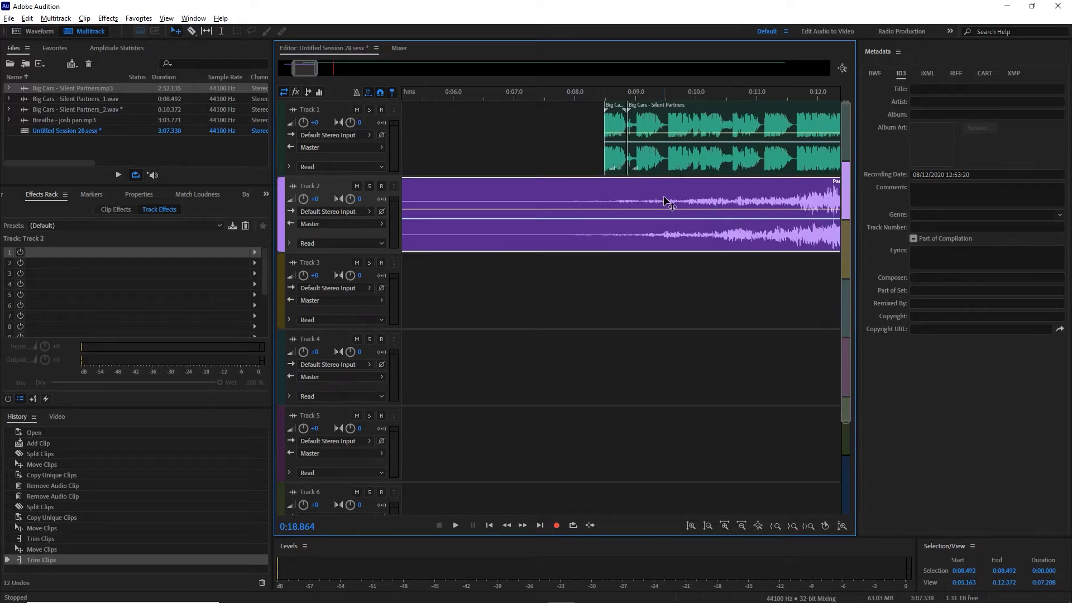
# Trim the silent start of the Track 2 clip and align its end with the split on Track 1
pyautogui.scroll(-5, 667, 202)
pyautogui.scroll(-2, 415, 209)
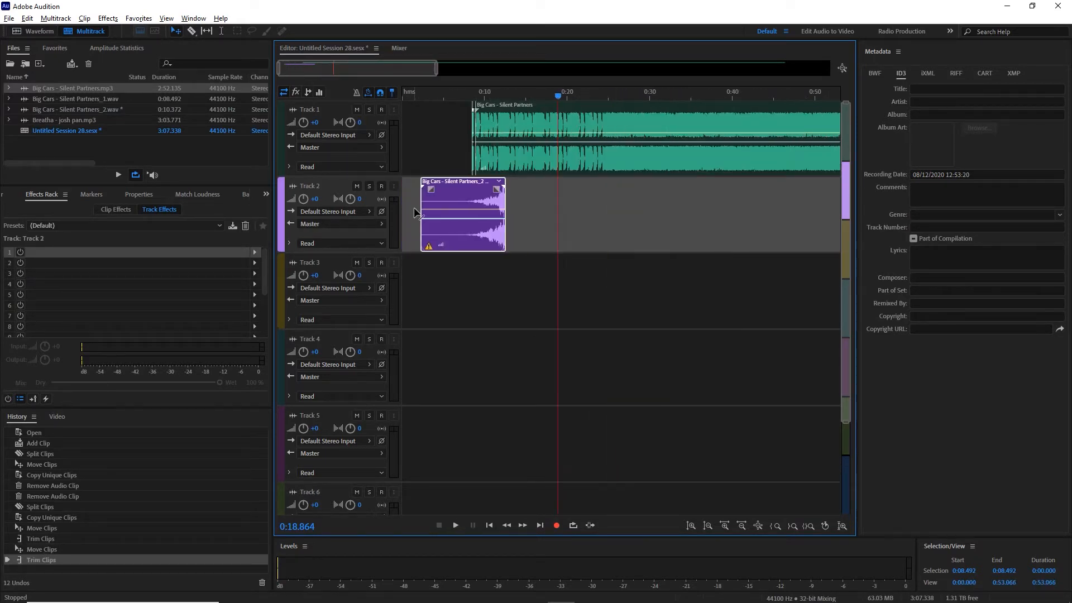
pyautogui.moveTo(423, 202); pyautogui.dragTo(468, 184)
pyautogui.scroll(4, 471, 191)
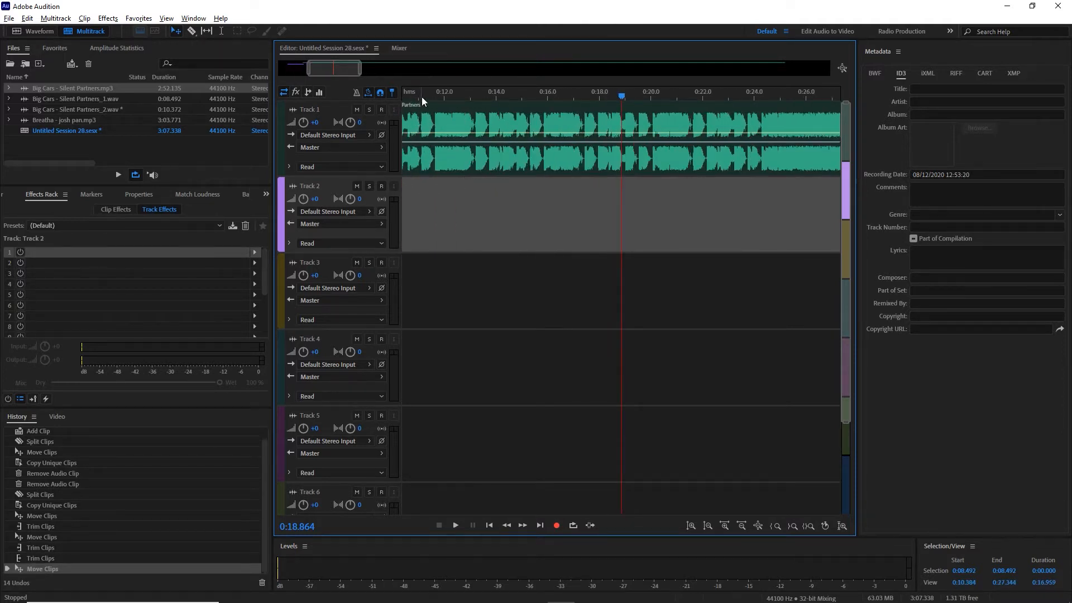
pyautogui.moveTo(423, 101); pyautogui.dragTo(385, 104)
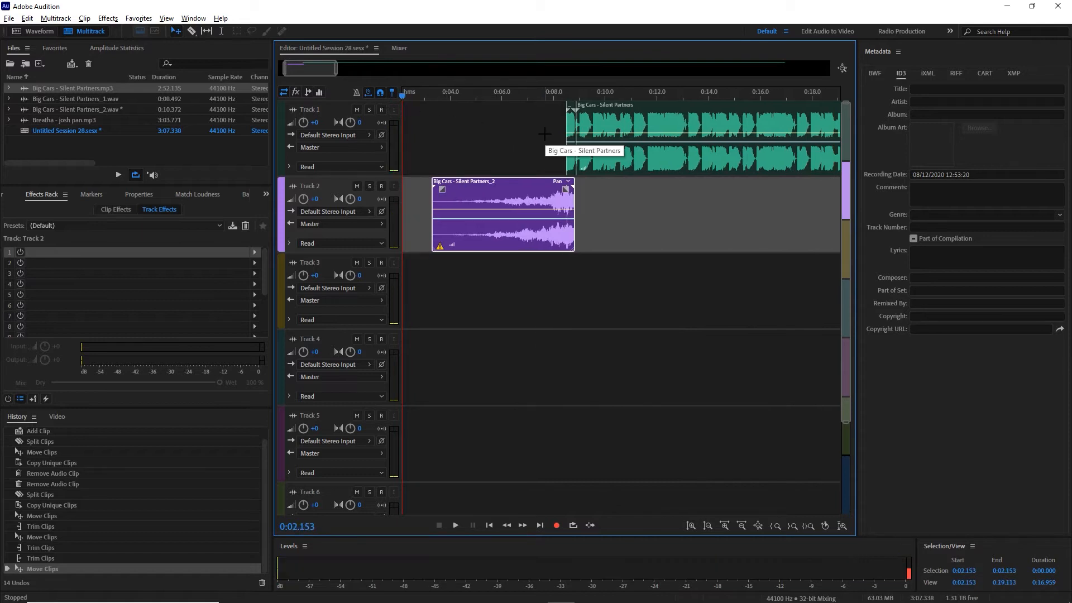
# Fade in the short first section on Track 1 and fade out the end of the overlapping Track 2 clip
pyautogui.scroll(3, 575, 162)
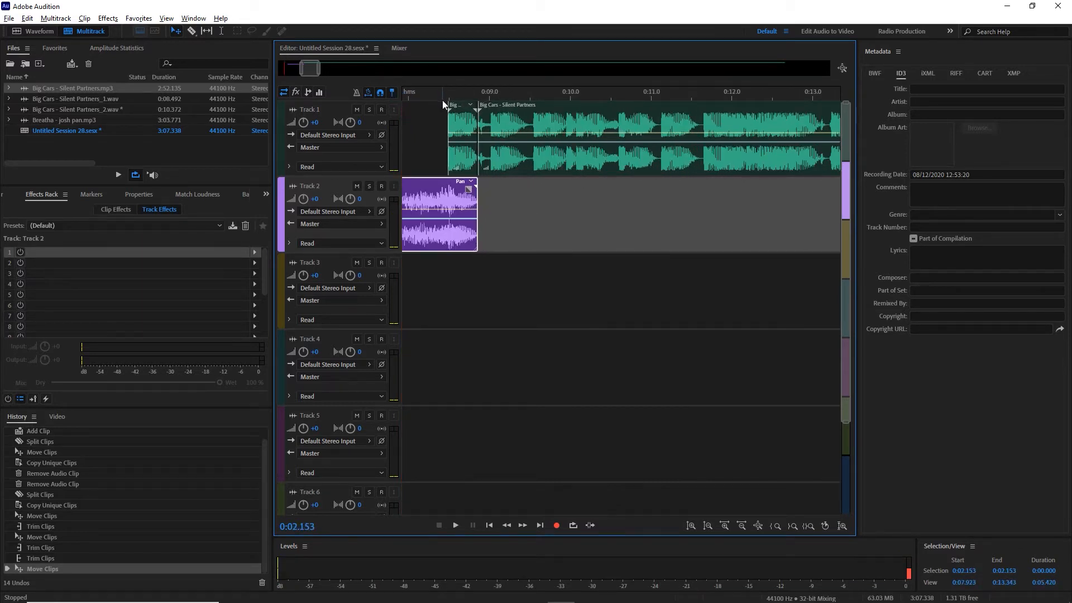
pyautogui.click(443, 102)
pyautogui.click(459, 116)
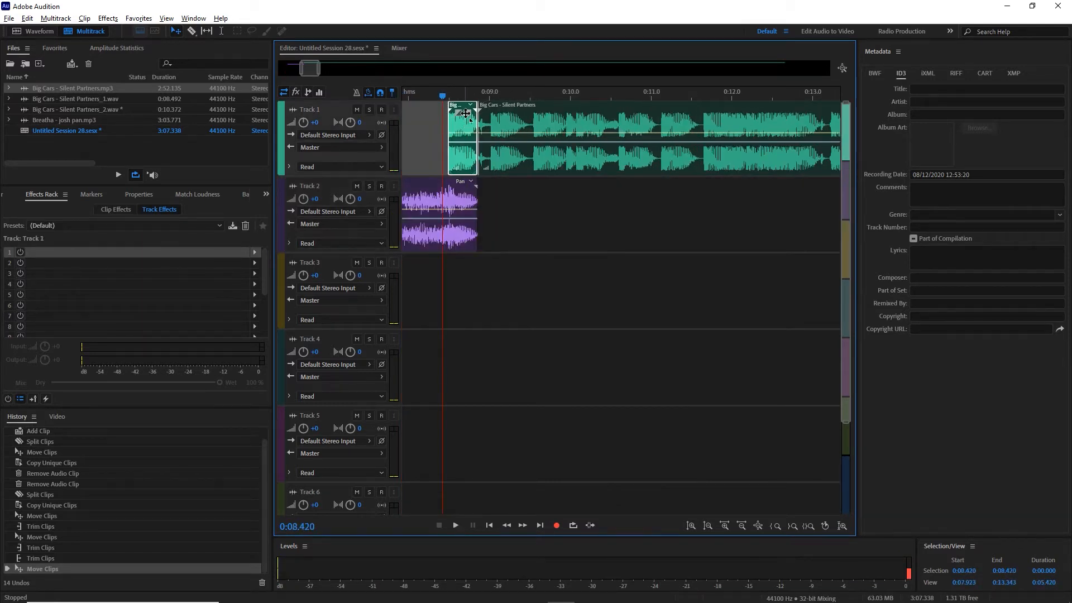
pyautogui.moveTo(459, 114); pyautogui.dragTo(461, 110)
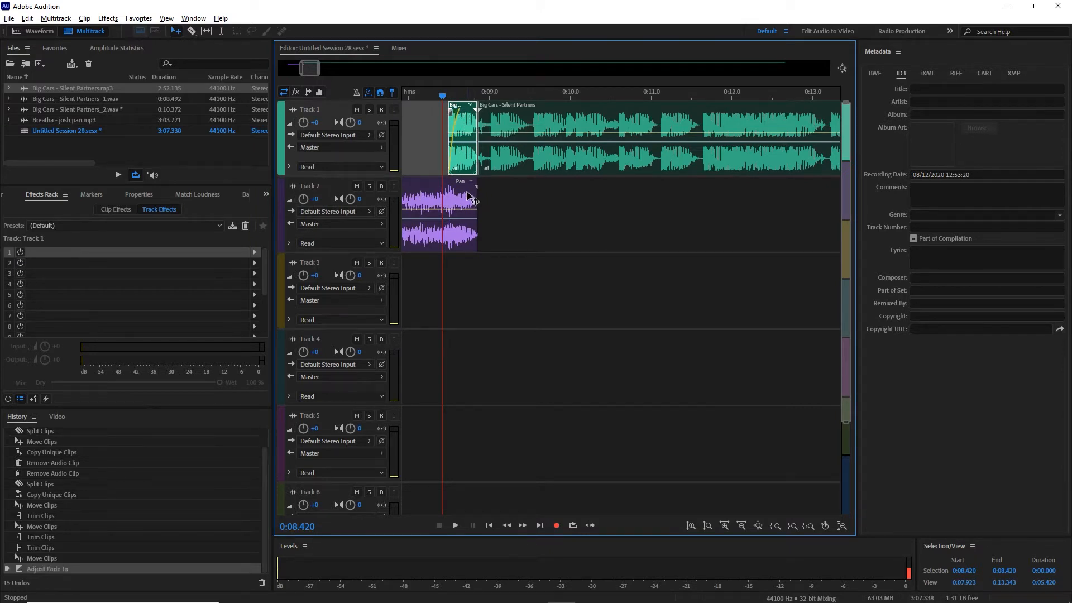
pyautogui.click(468, 198)
pyautogui.moveTo(469, 190); pyautogui.dragTo(446, 191)
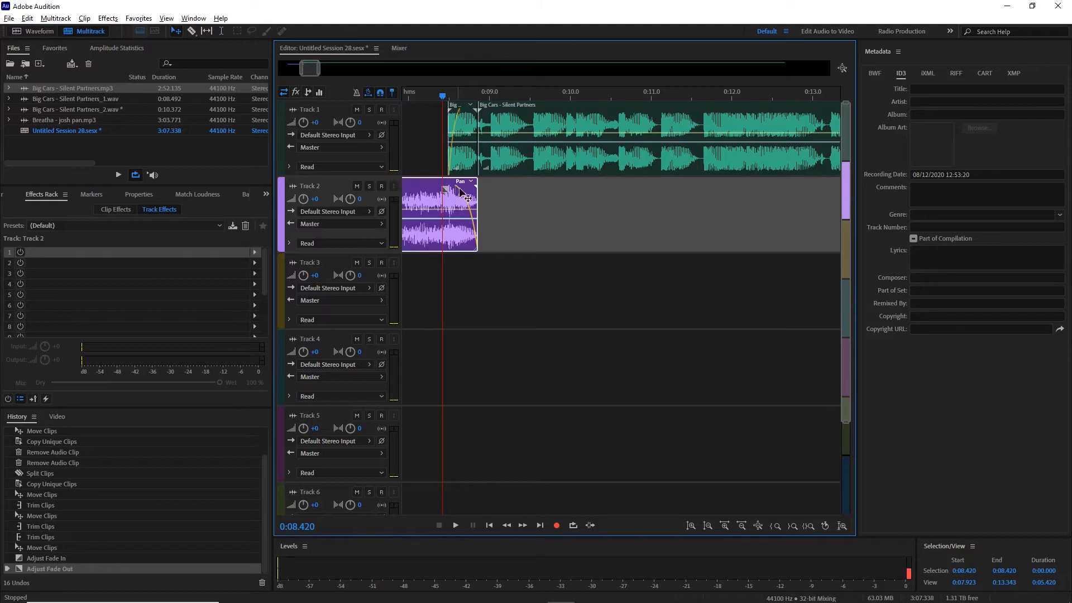
# Play the transition from the Track 2 swell into Track 1 from about 0:04 and again from about 0:07.7
pyautogui.moveTo(413, 102); pyautogui.dragTo(483, 101)
pyautogui.press('space')
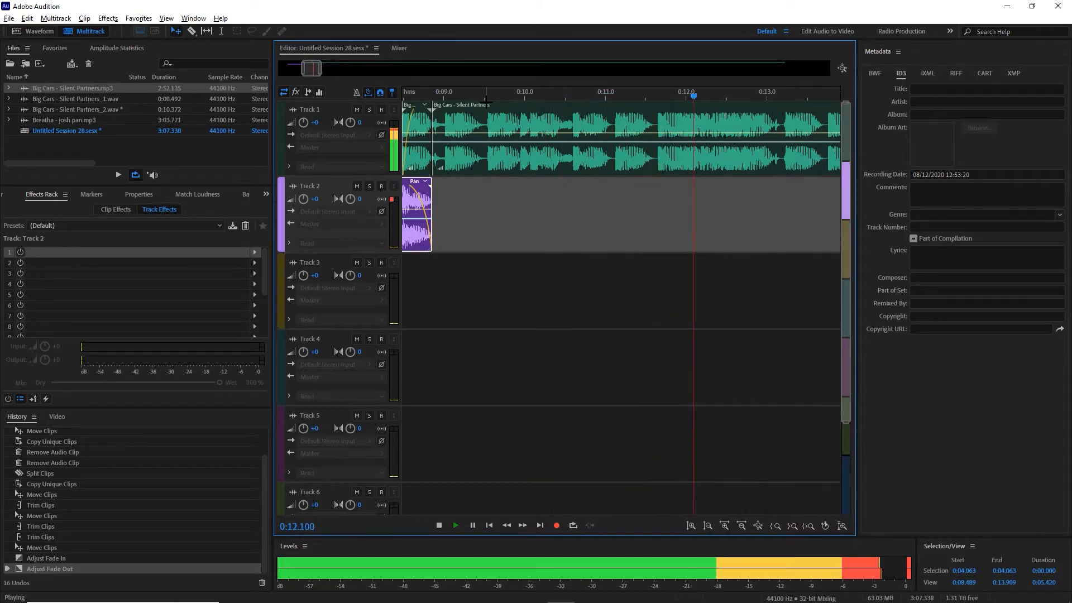
pyautogui.press('space')
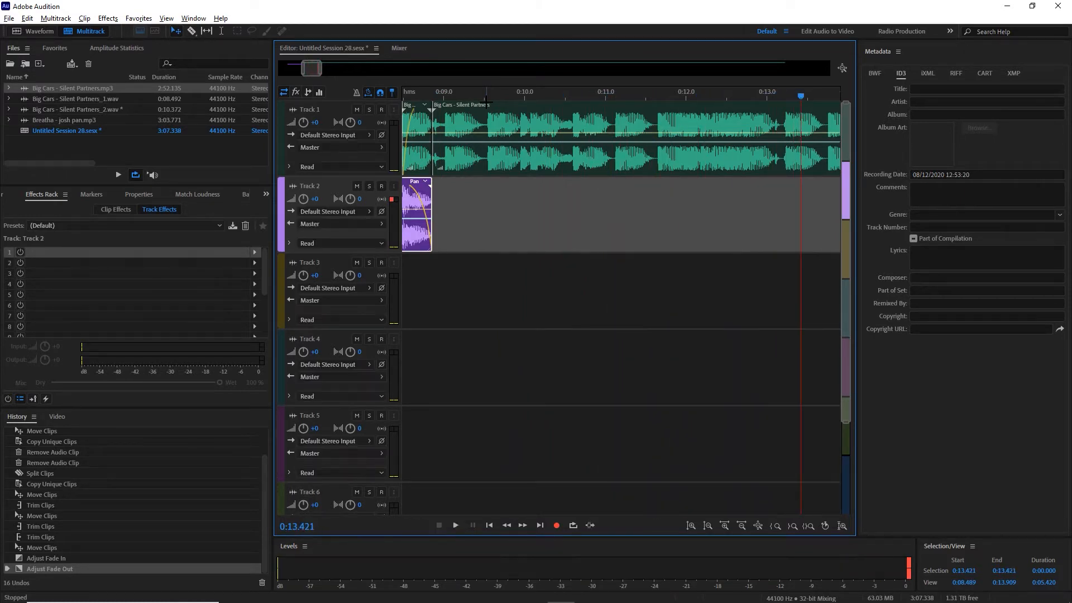
pyautogui.scroll(-5, 486, 98)
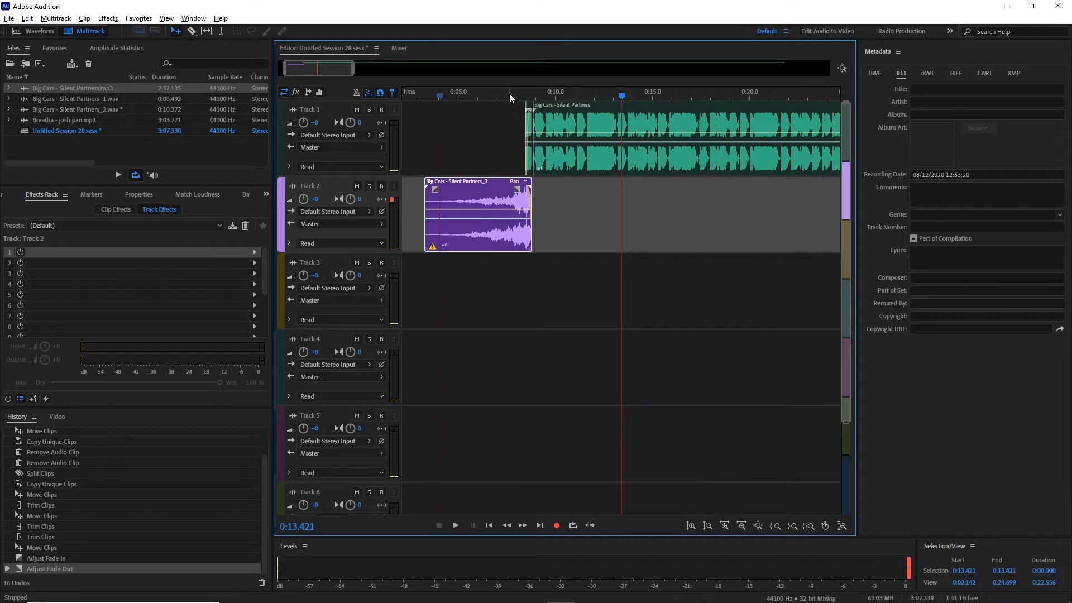
pyautogui.click(510, 98)
pyautogui.press('space')
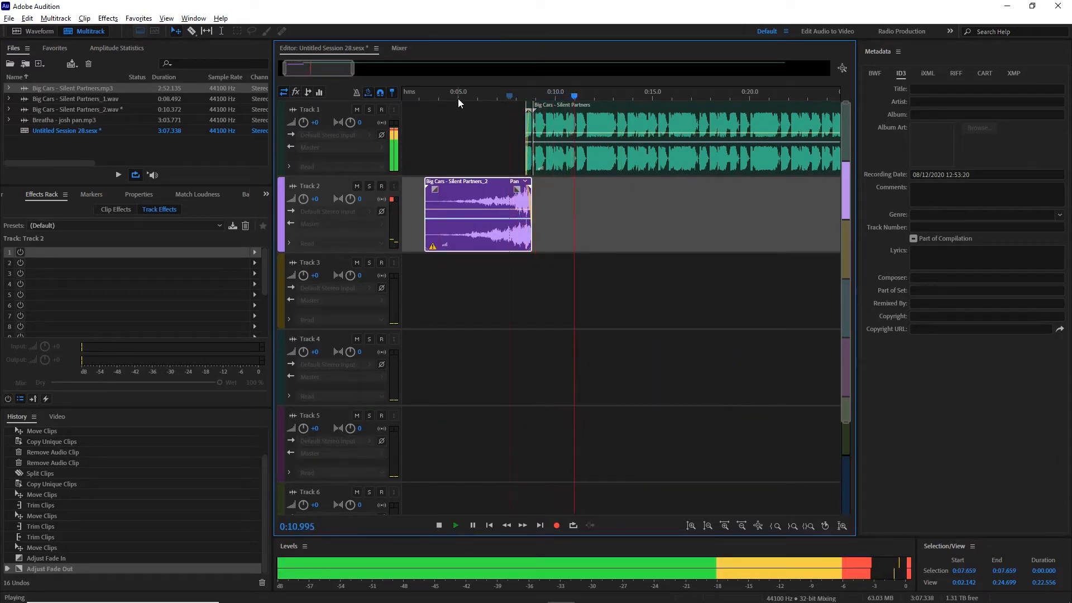
# Stop playback, add Big Cars - Silent Partners.mp3 to Track 4 from about 0:02.1, and mute Tracks 1 and 2
pyautogui.press('space')
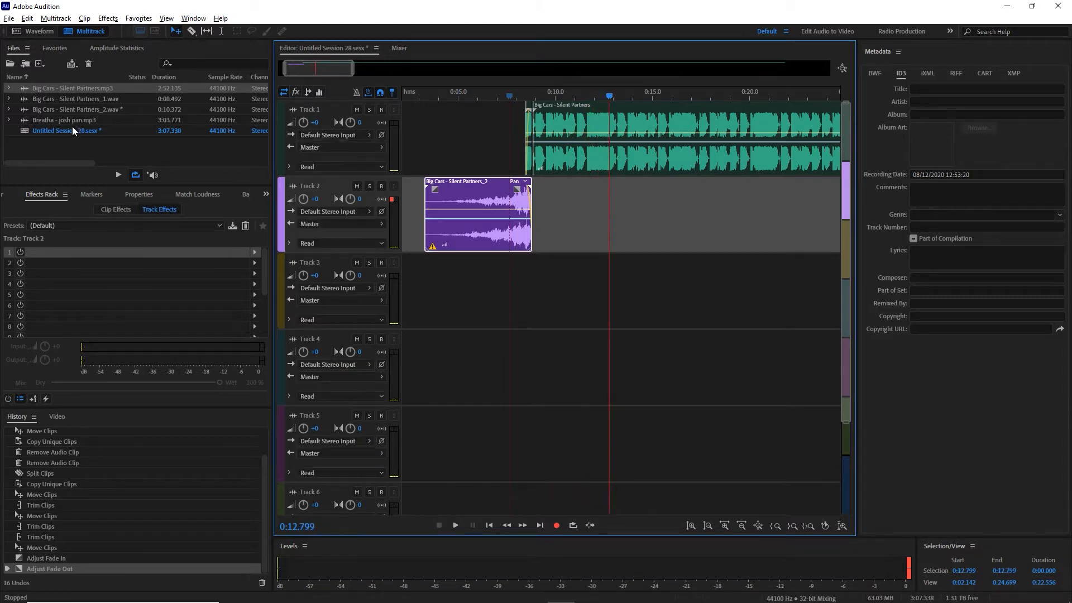
pyautogui.moveTo(61, 94); pyautogui.dragTo(380, 374)
pyautogui.click(356, 110)
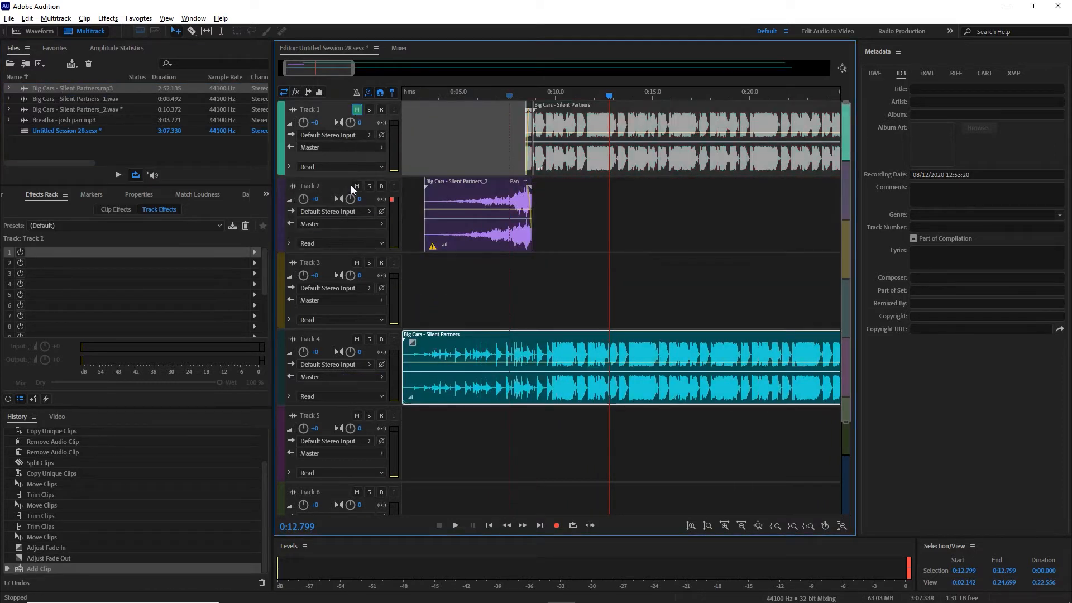
pyautogui.click(357, 186)
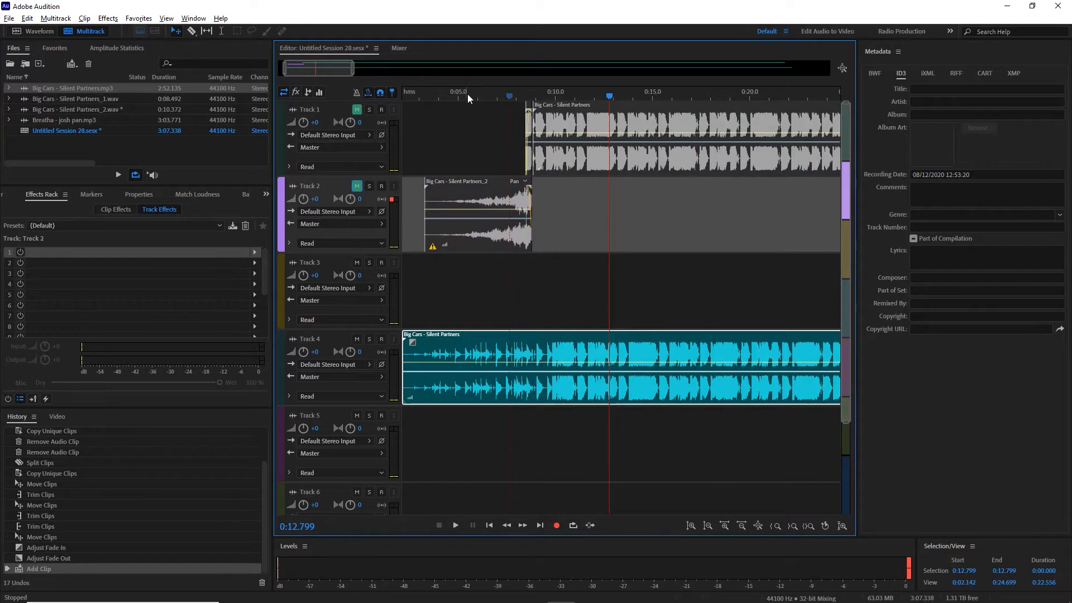
# Play Track 4 from about 0:06.4, split its clip at about 0:09.5 and remove the part before the split
pyautogui.moveTo(481, 94); pyautogui.dragTo(486, 92)
pyautogui.scroll(2, 485, 92)
pyautogui.press('space')
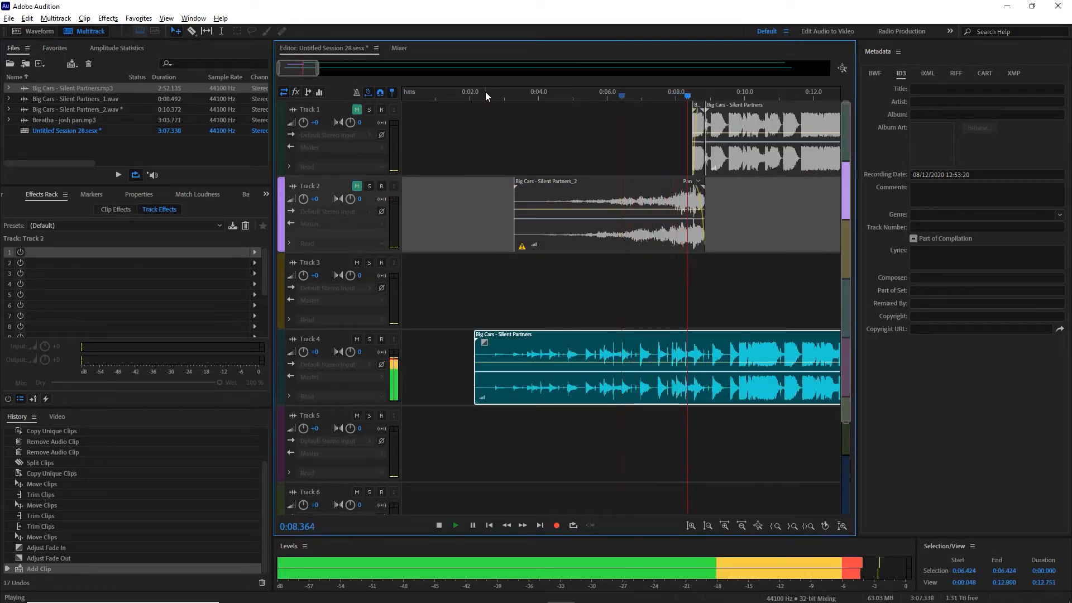
pyautogui.press('space')
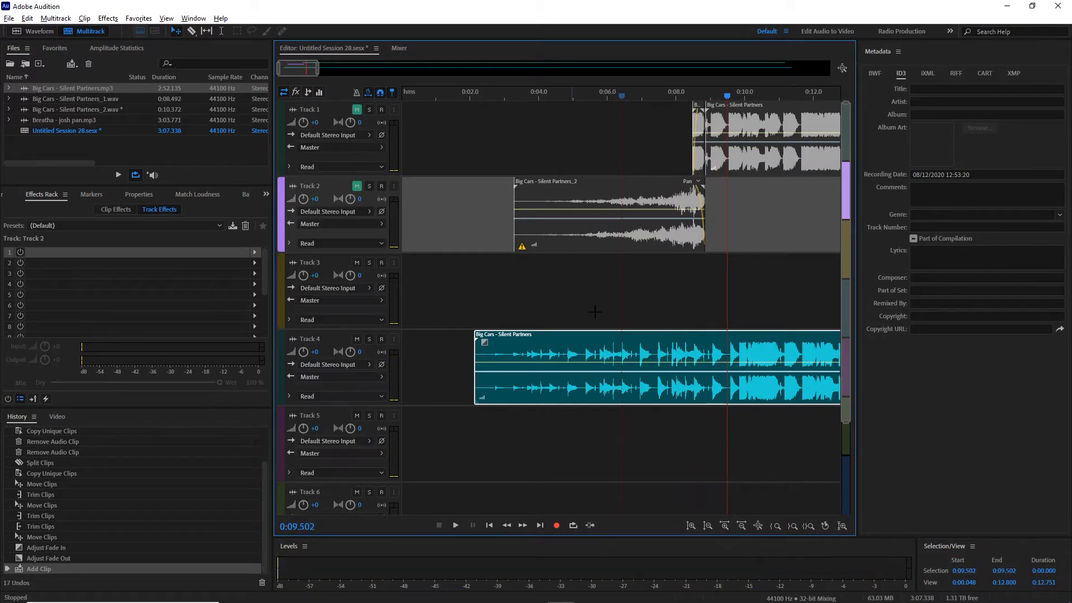
pyautogui.click(682, 352)
pyautogui.hotkey('ctrl', 'k')
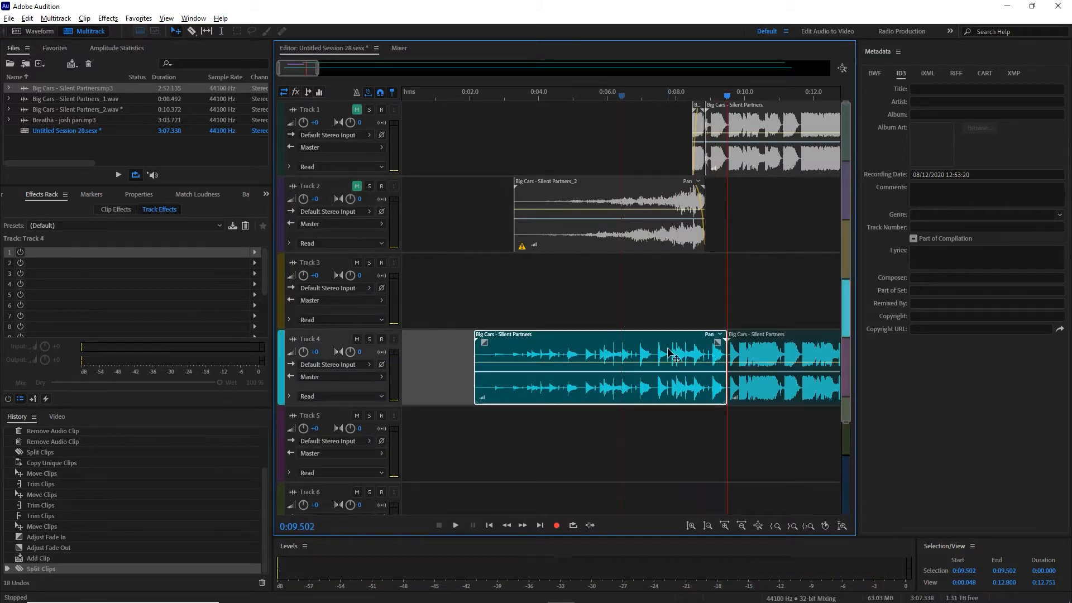
pyautogui.press('Delete')
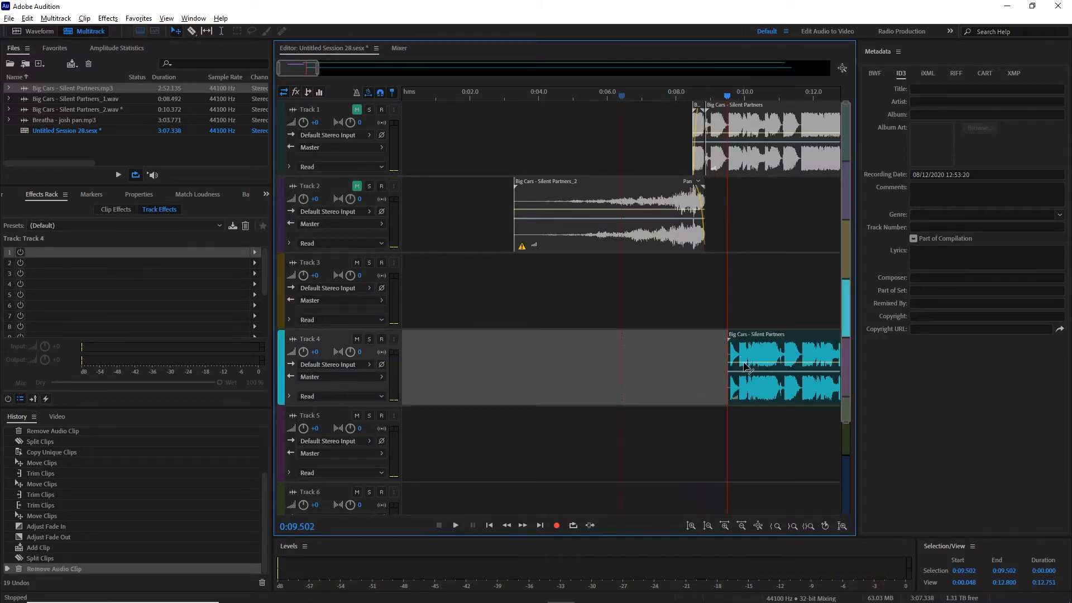
# Split the Track 4 clip at about 0:11.07 and place a unique copy of the short first section on Track 5
pyautogui.press('space')
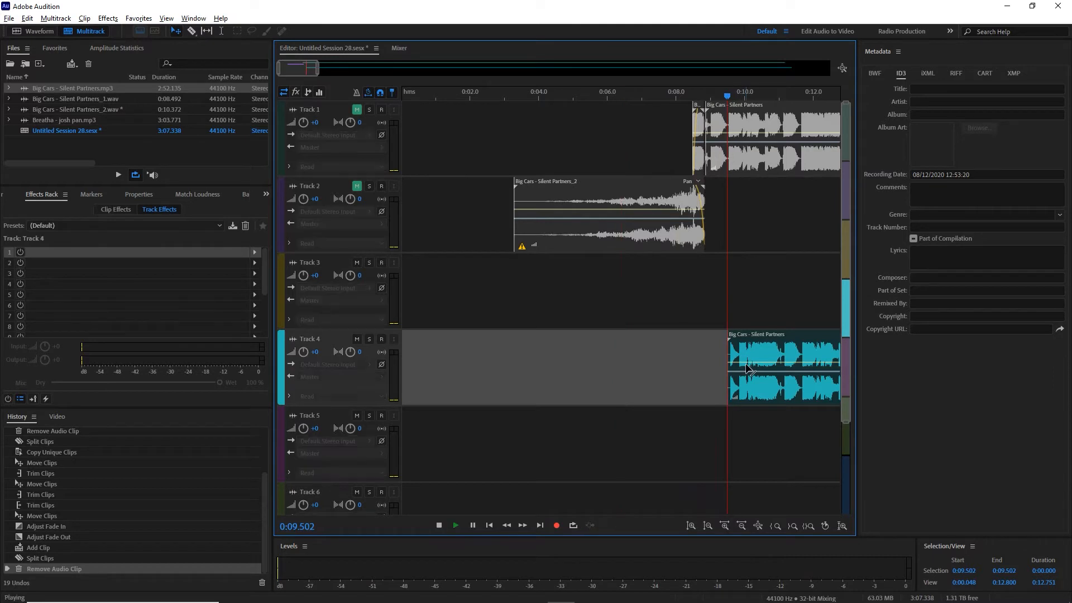
pyautogui.press('space')
pyautogui.click(798, 355)
pyautogui.hotkey('ctrl', 'k')
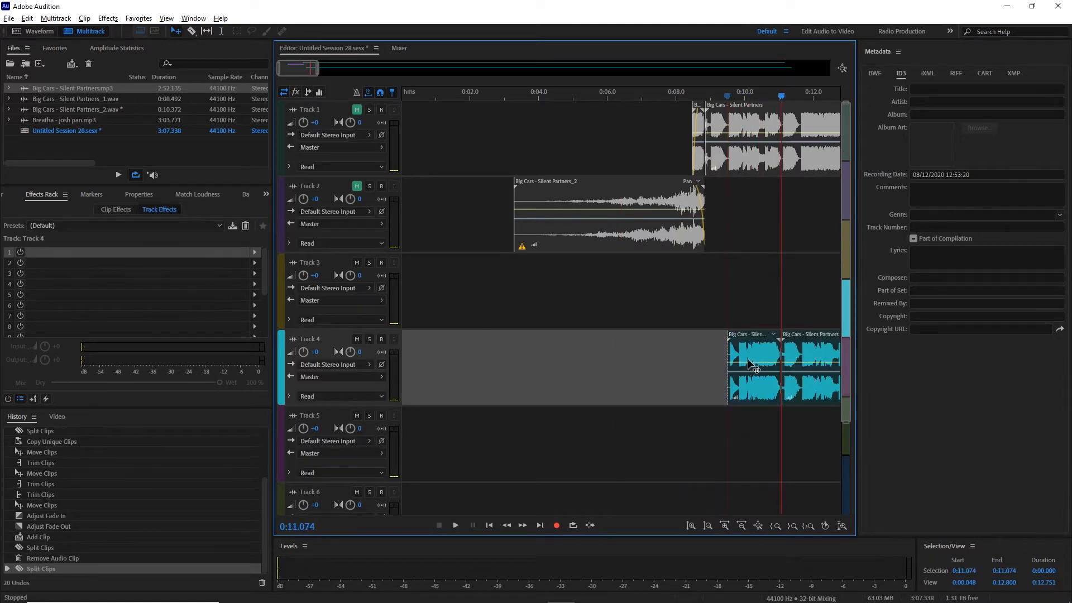
pyautogui.moveTo(755, 355); pyautogui.dragTo(745, 446)
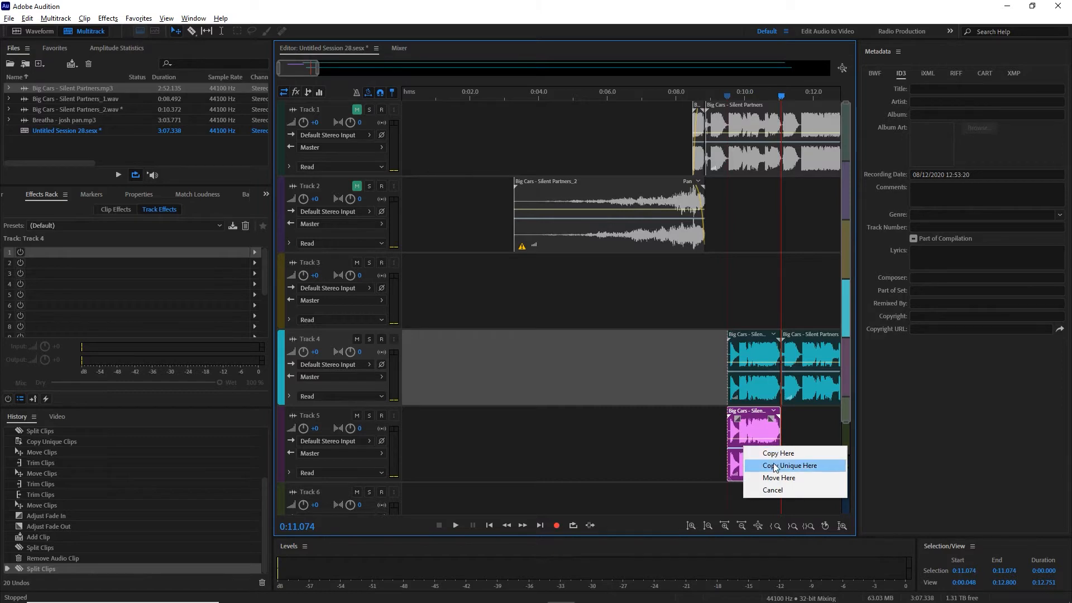
pyautogui.click(773, 464)
# Open the Track 5 copy in the waveform editor and play it from its start
pyautogui.doubleClick(774, 461)
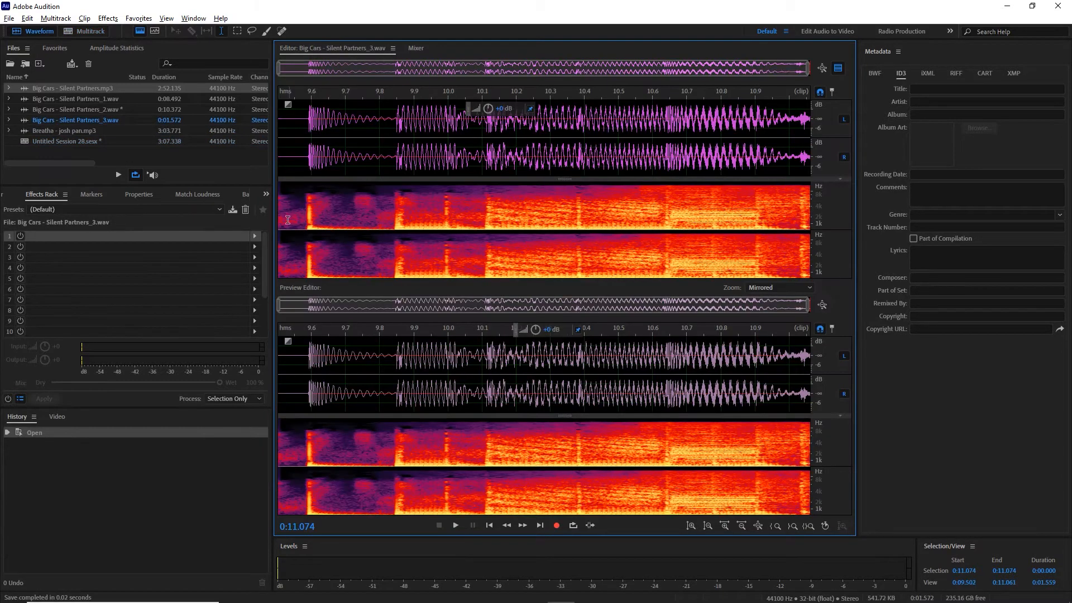
pyautogui.click(288, 139)
pyautogui.press('Home')
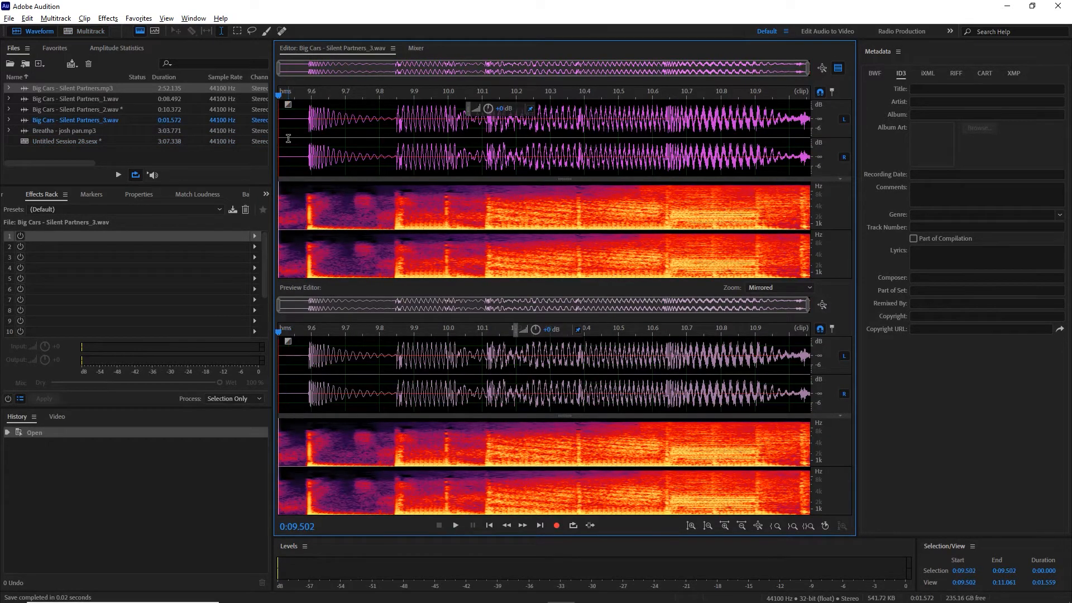
pyautogui.press('space')
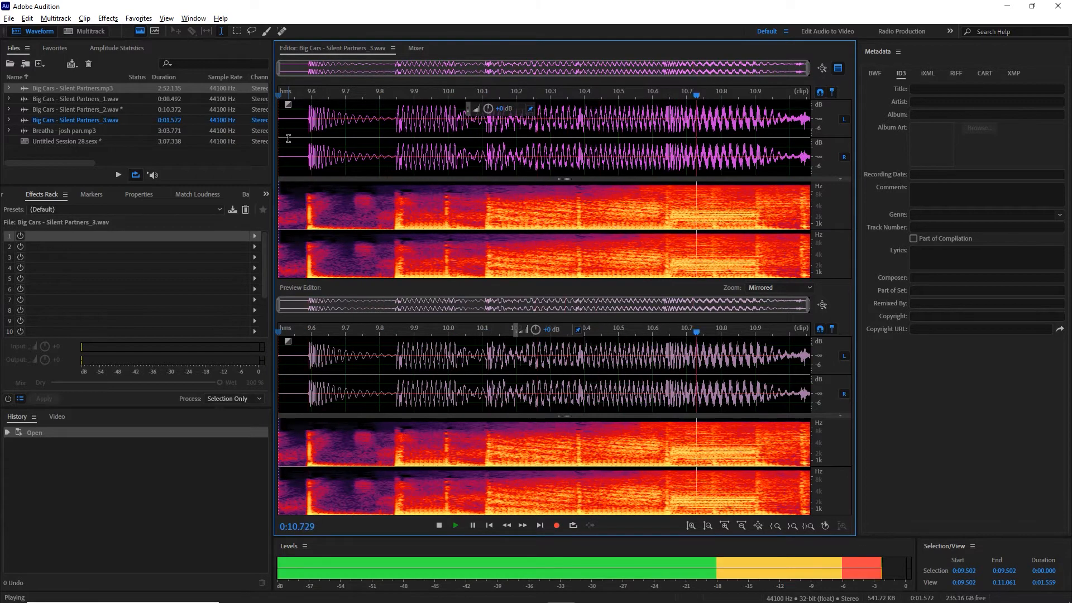
pyautogui.press('space')
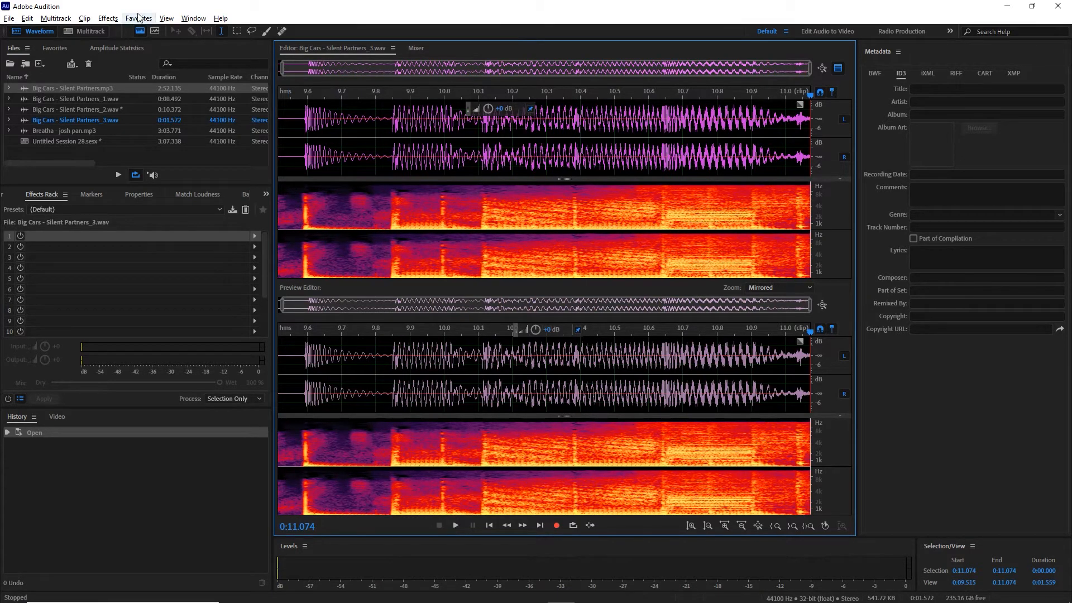
# Reverse the whole copied section and play the result from its start
pyautogui.click(108, 18)
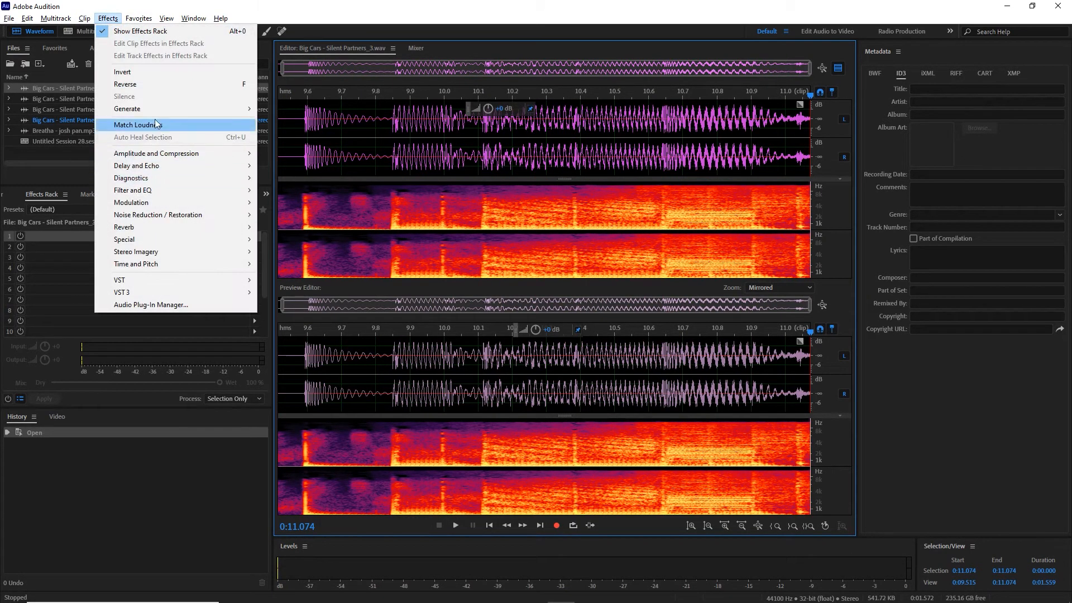
pyautogui.click(155, 85)
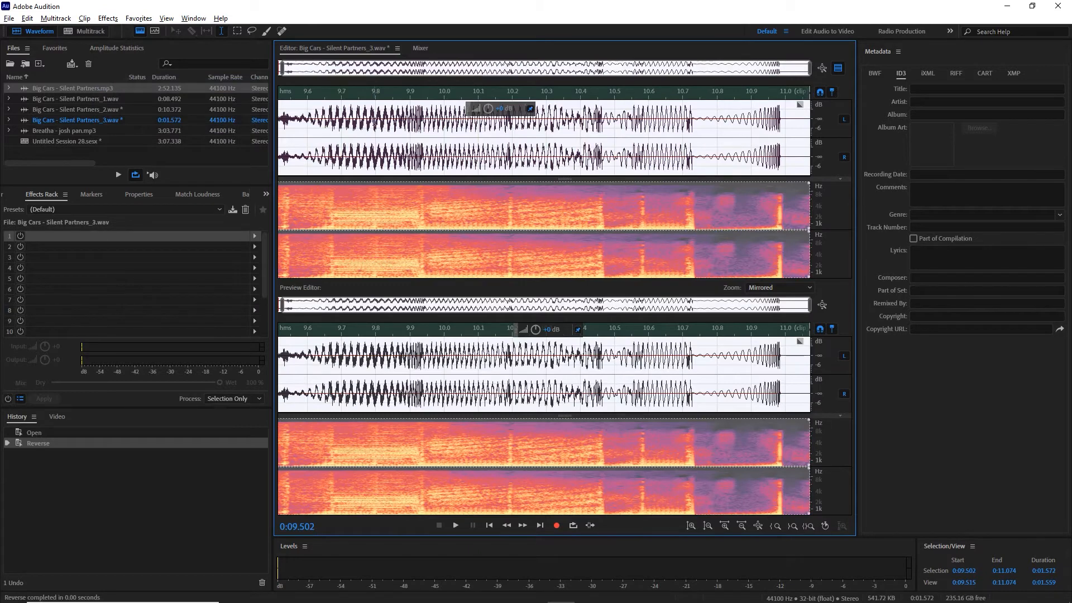
pyautogui.press('Home')
pyautogui.press('space')
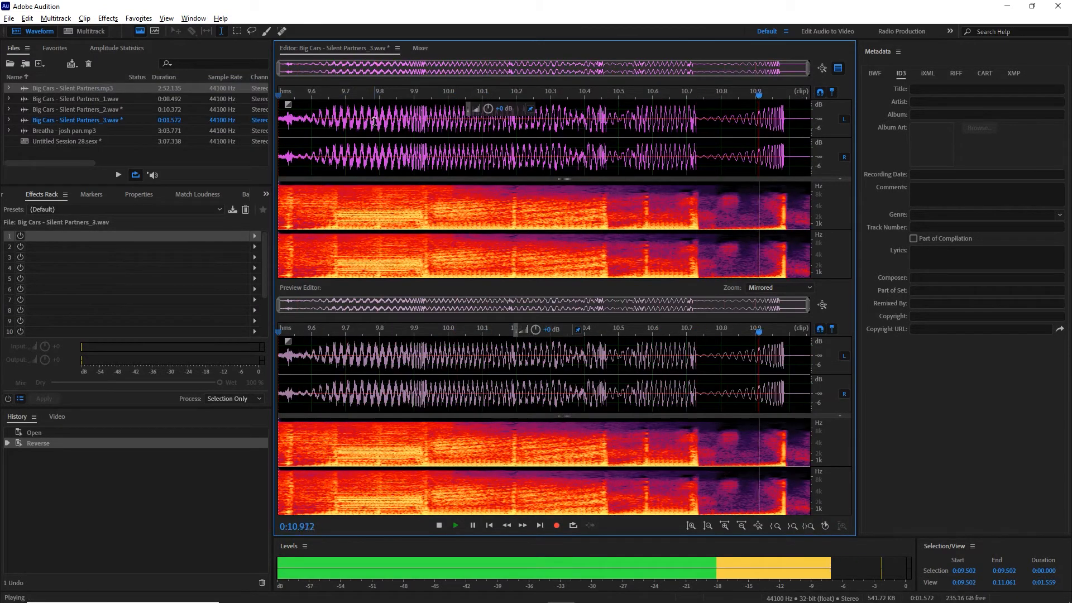
# Add Automatic Pitch Correction to the first effects rack slot and look through its presets
pyautogui.click(254, 236)
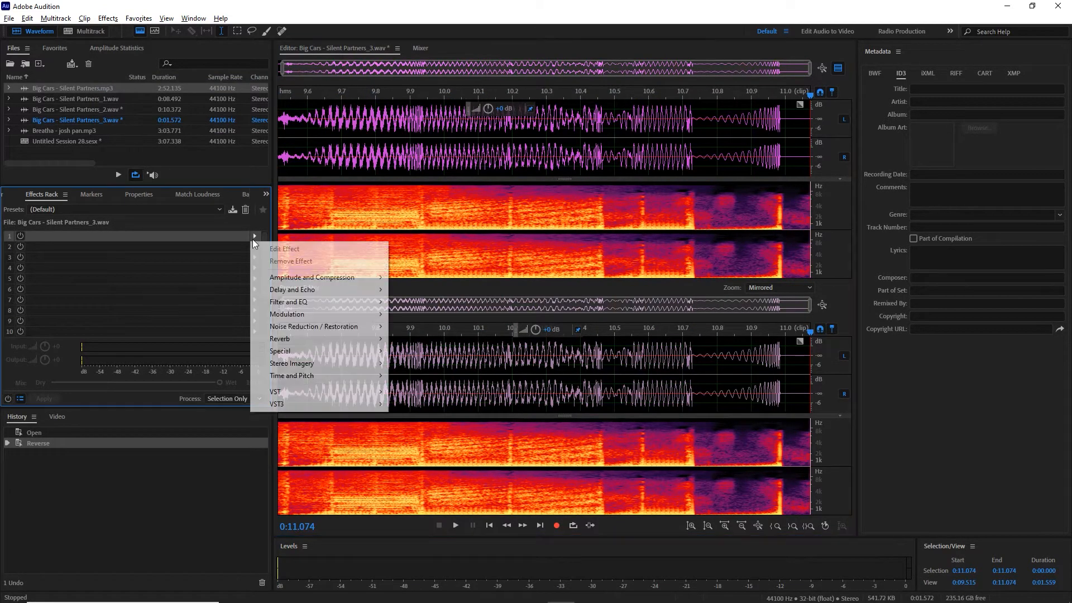
pyautogui.moveTo(313, 380)
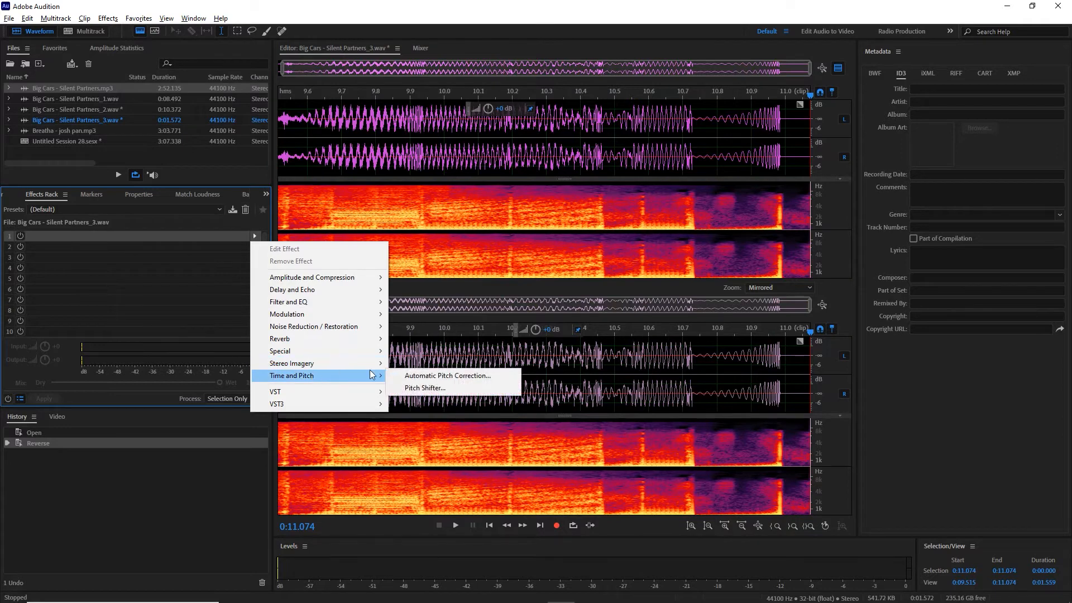
pyautogui.click(414, 378)
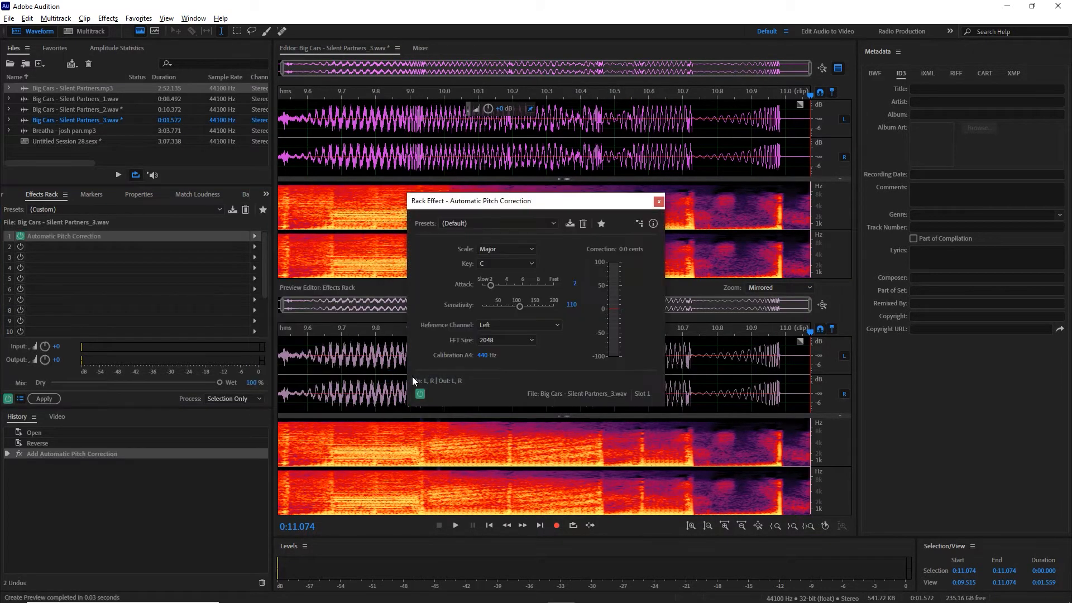
pyautogui.click(497, 223)
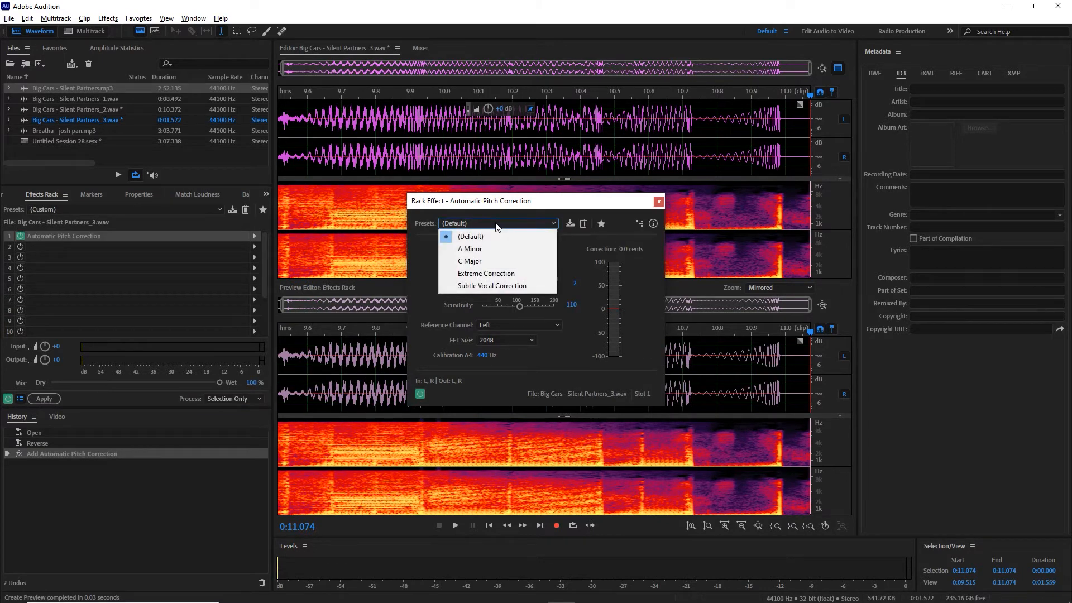
pyautogui.click(496, 223)
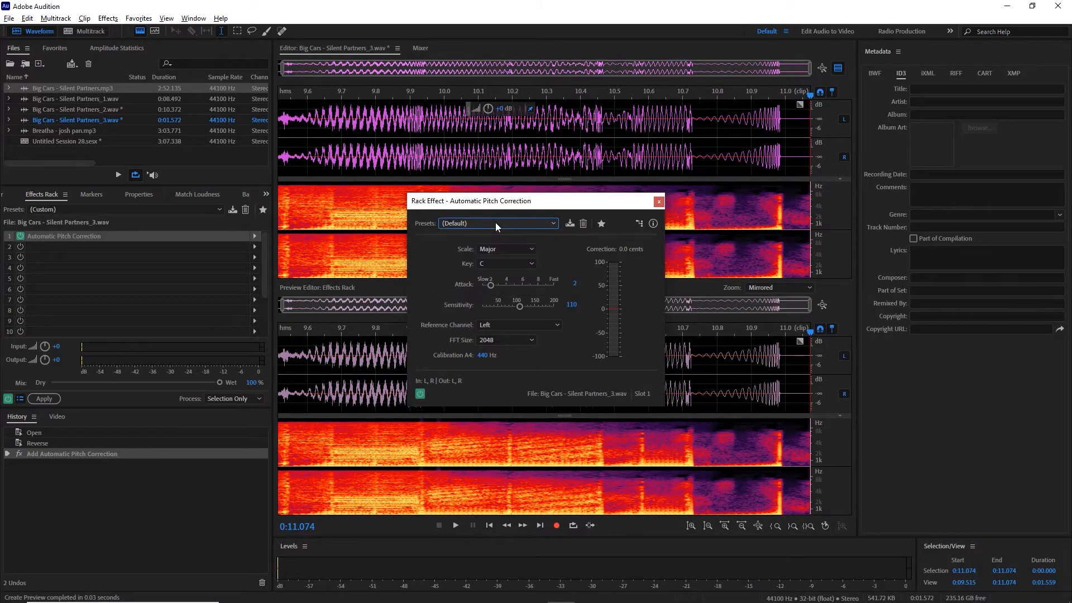
pyautogui.click(659, 202)
# Replace Automatic Pitch Correction in the first rack slot with Pitch Shifter and look through its presets
pyautogui.click(252, 239)
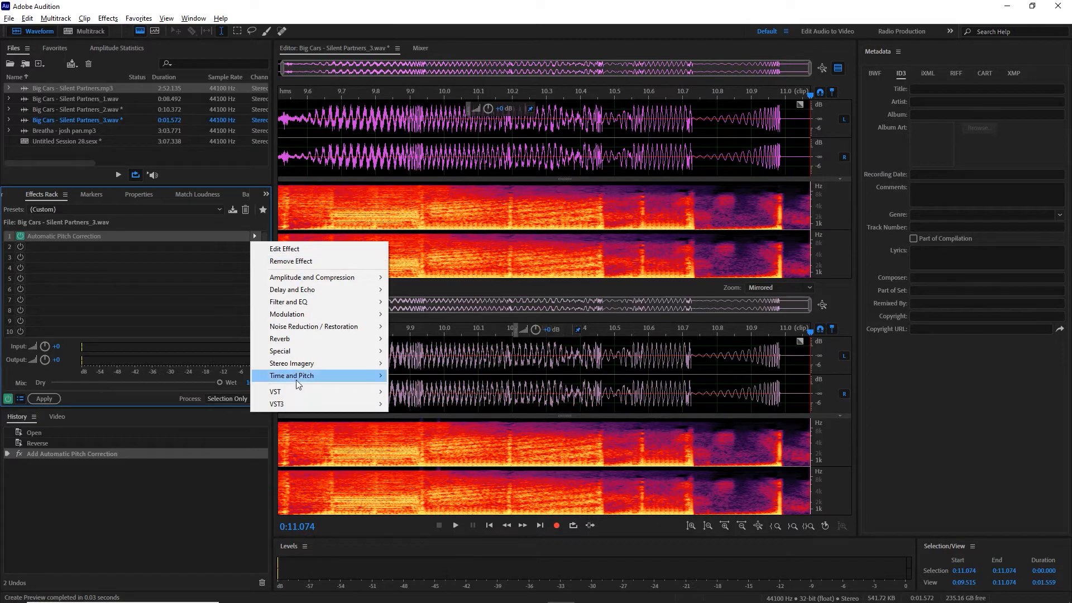
pyautogui.moveTo(301, 376)
pyautogui.click(443, 388)
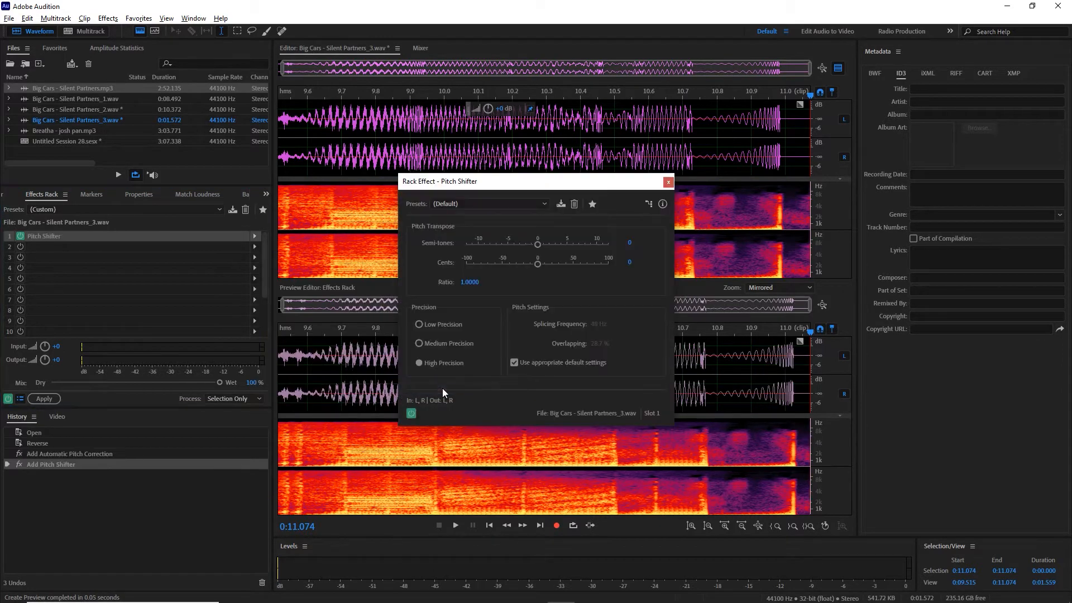
pyautogui.click(523, 205)
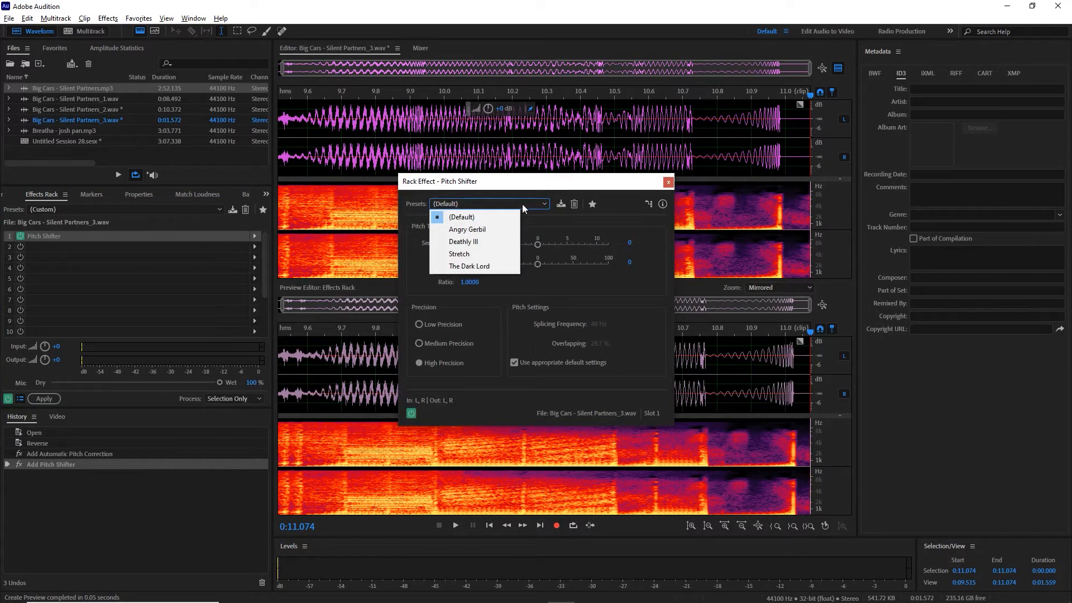
pyautogui.click(521, 203)
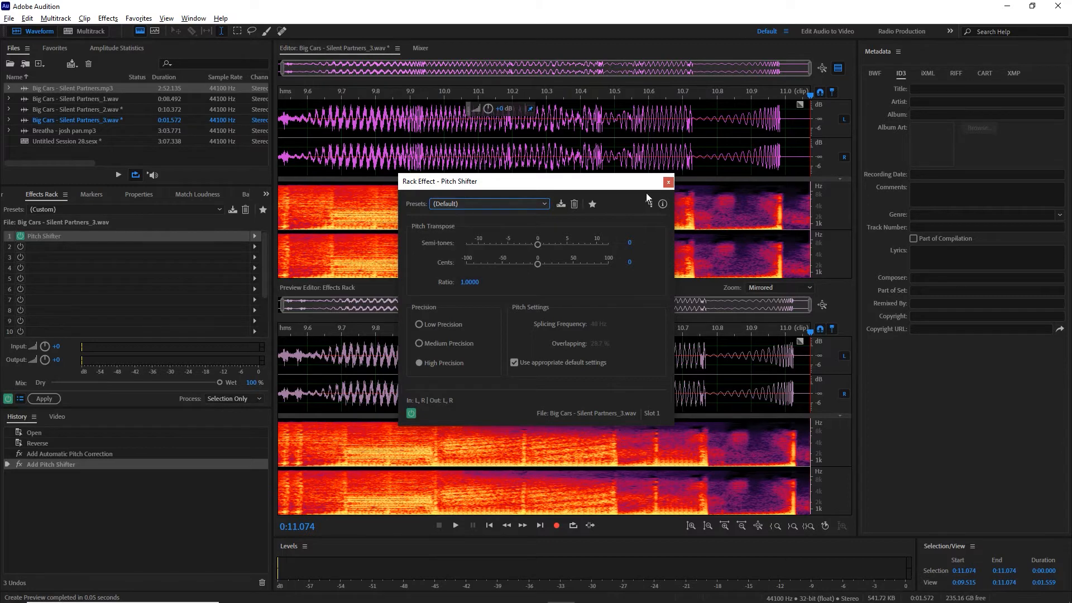
pyautogui.click(669, 183)
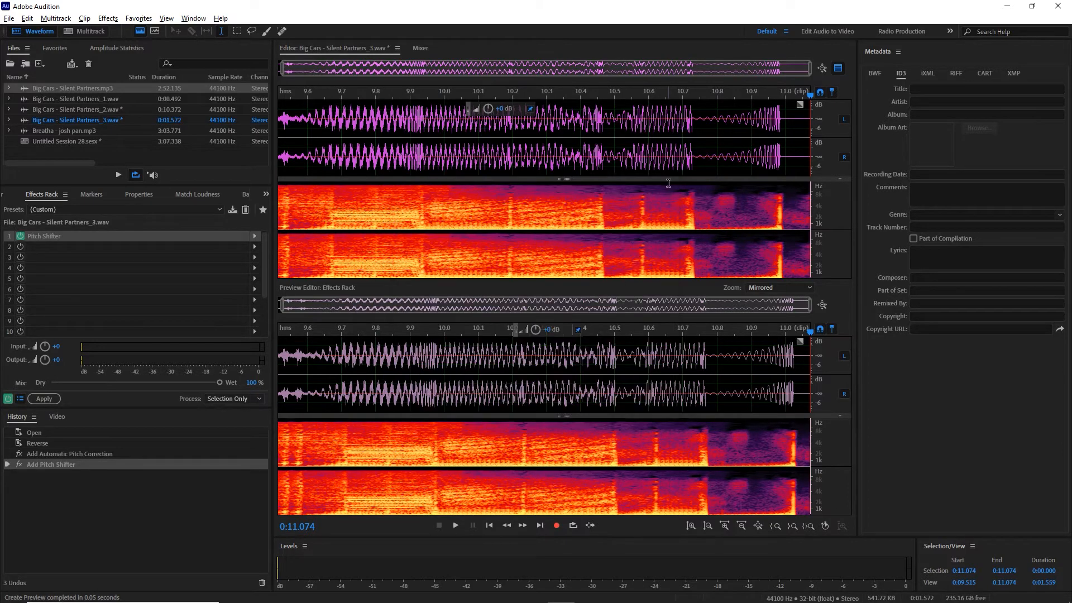
# Remove Pitch Shifter from the first slot of the effects rack
pyautogui.click(255, 235)
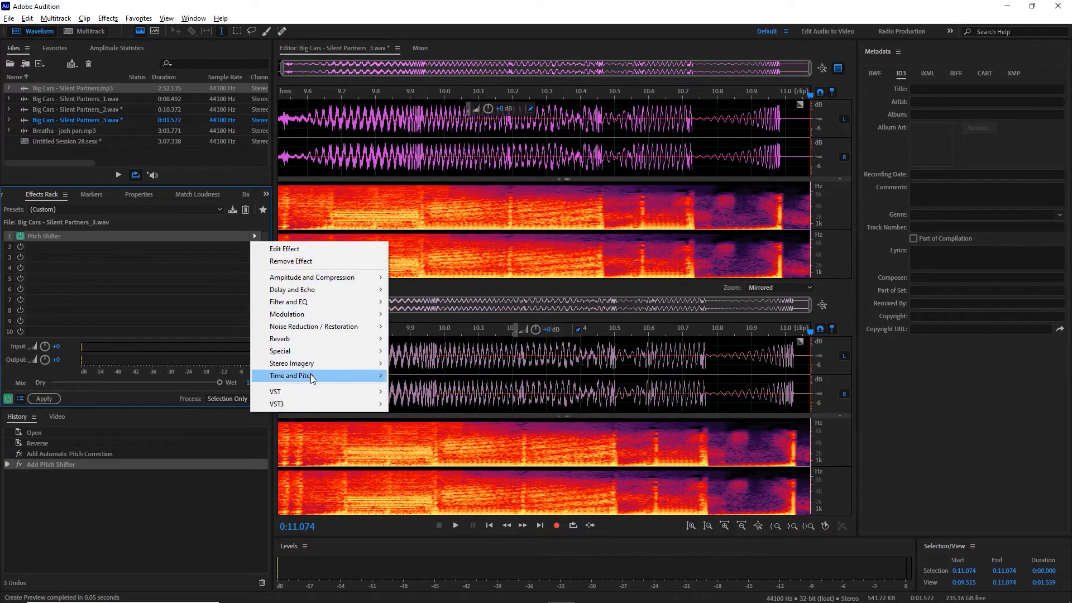
pyautogui.click(204, 301)
pyautogui.click(145, 233)
pyautogui.press('Delete')
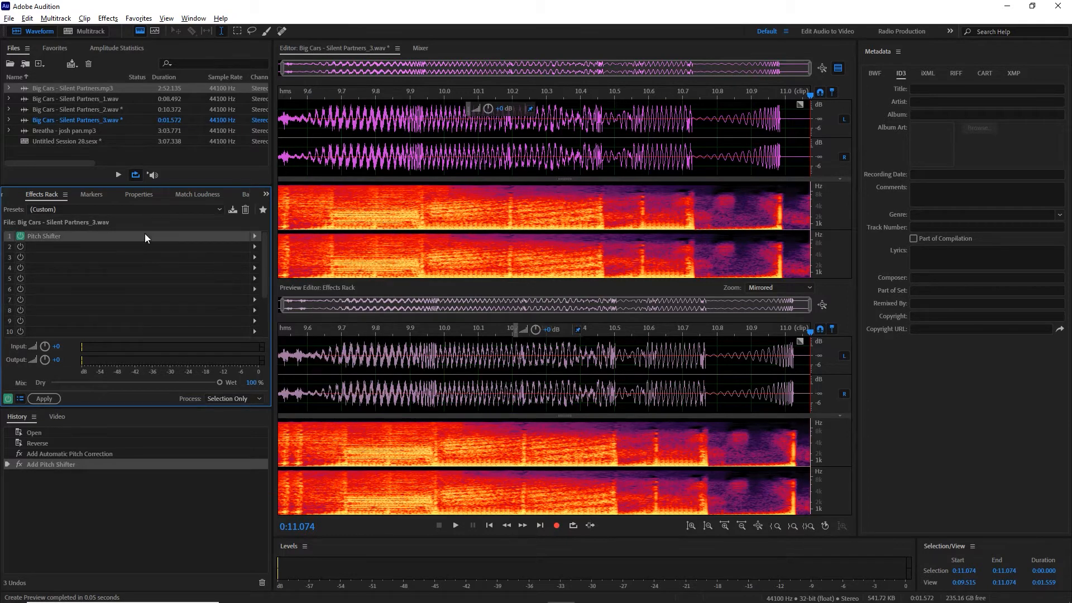
# Open the Pitch Bender effect with the Turntable Losing Power preset and preview it from about 0:10.563
pyautogui.click(100, 19)
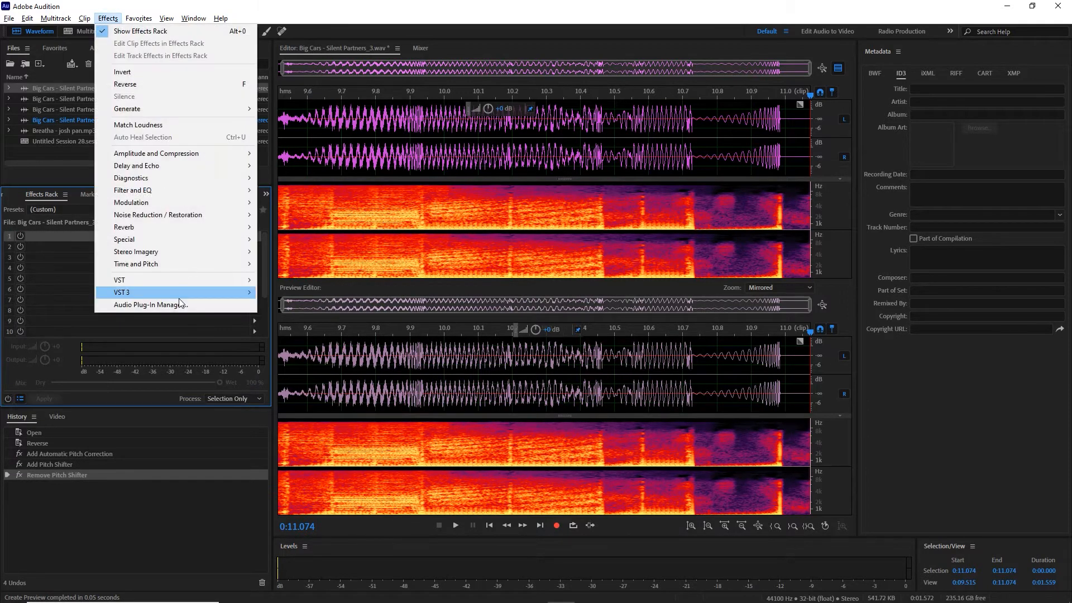
pyautogui.moveTo(167, 264)
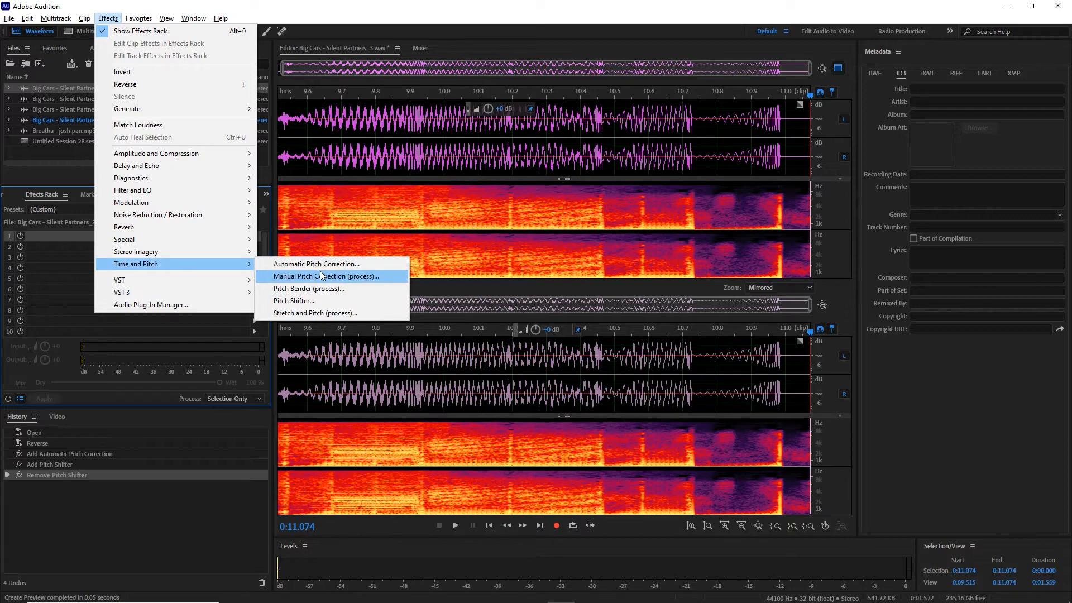
pyautogui.click(314, 288)
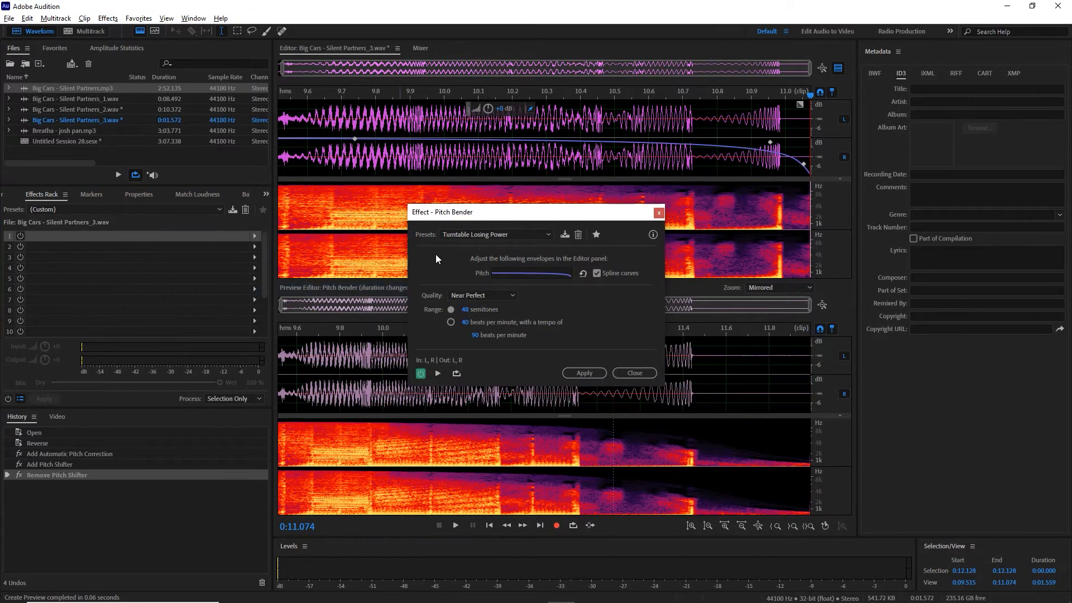
pyautogui.click(484, 235)
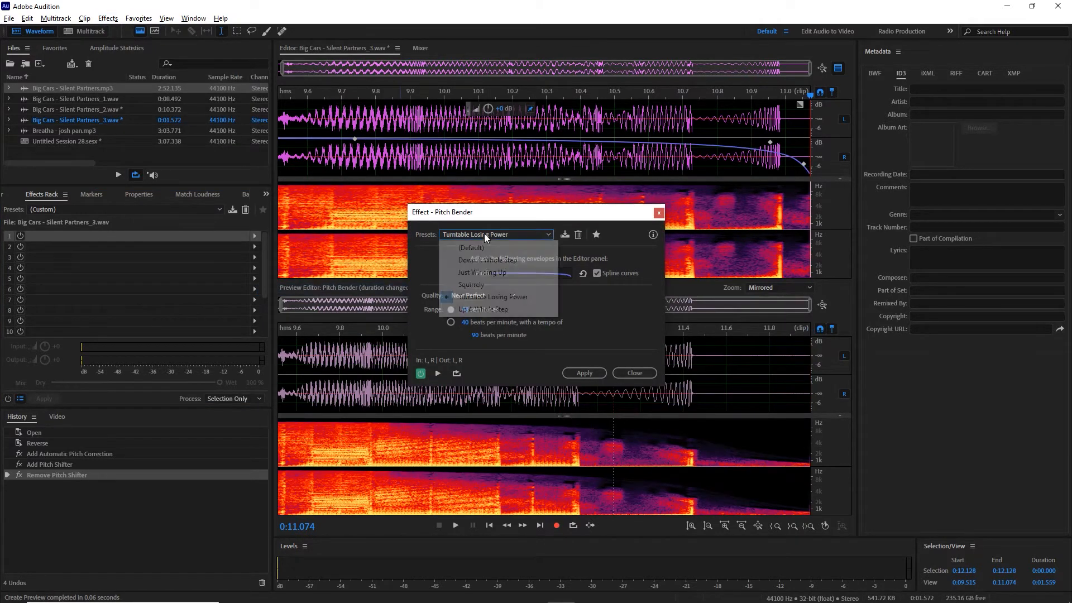
pyautogui.click(494, 298)
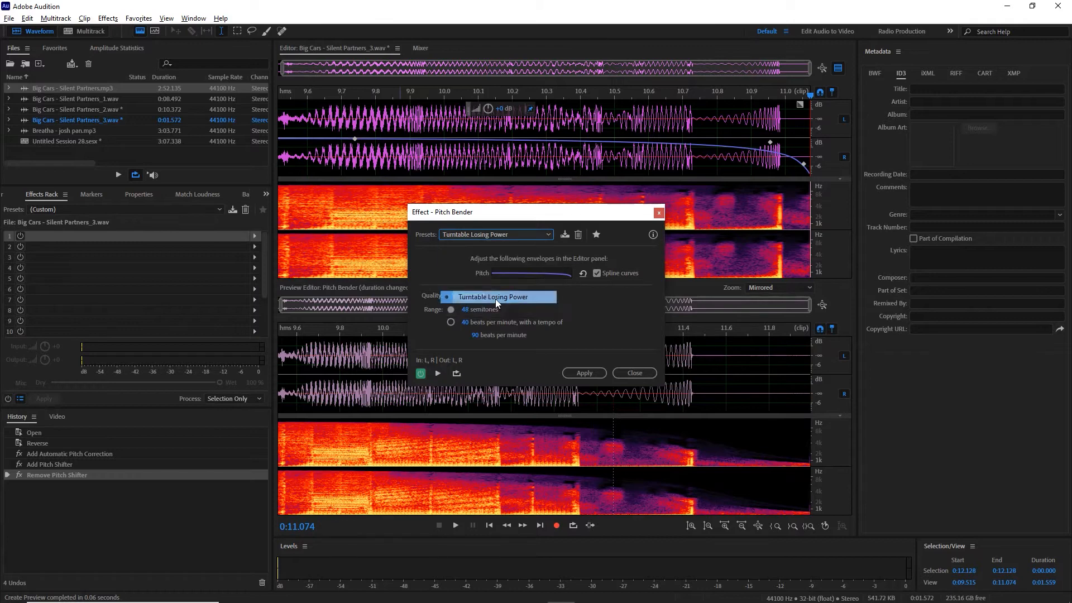
pyautogui.click(607, 94)
pyautogui.press('space')
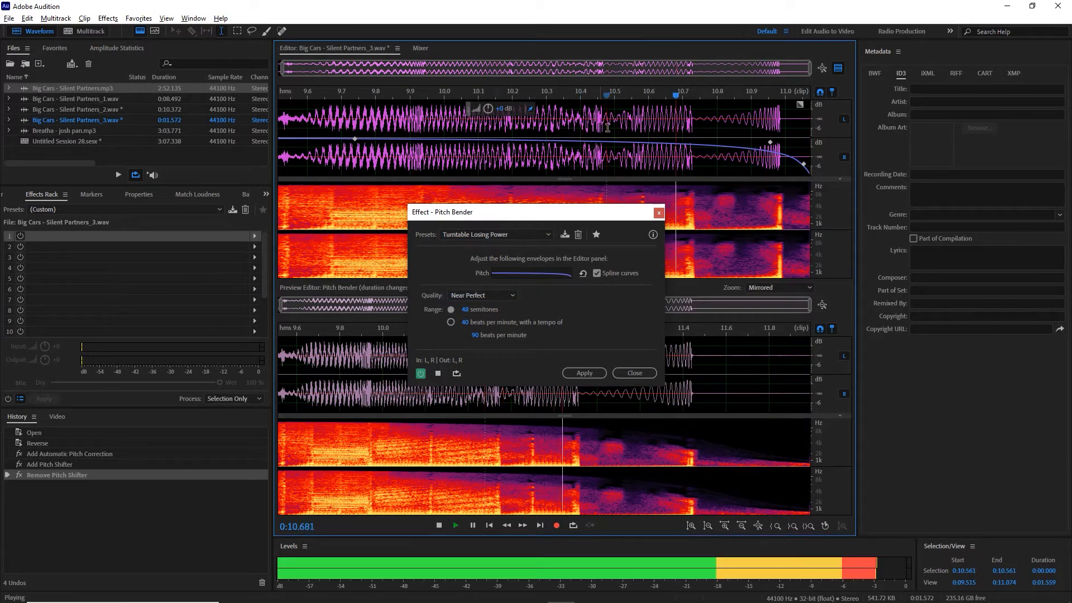
# Raise the last two points of the pitch envelope, moving the earlier one to about 0:10.7, preview the bend and apply Pitch Bender
pyautogui.moveTo(771, 143); pyautogui.dragTo(691, 123)
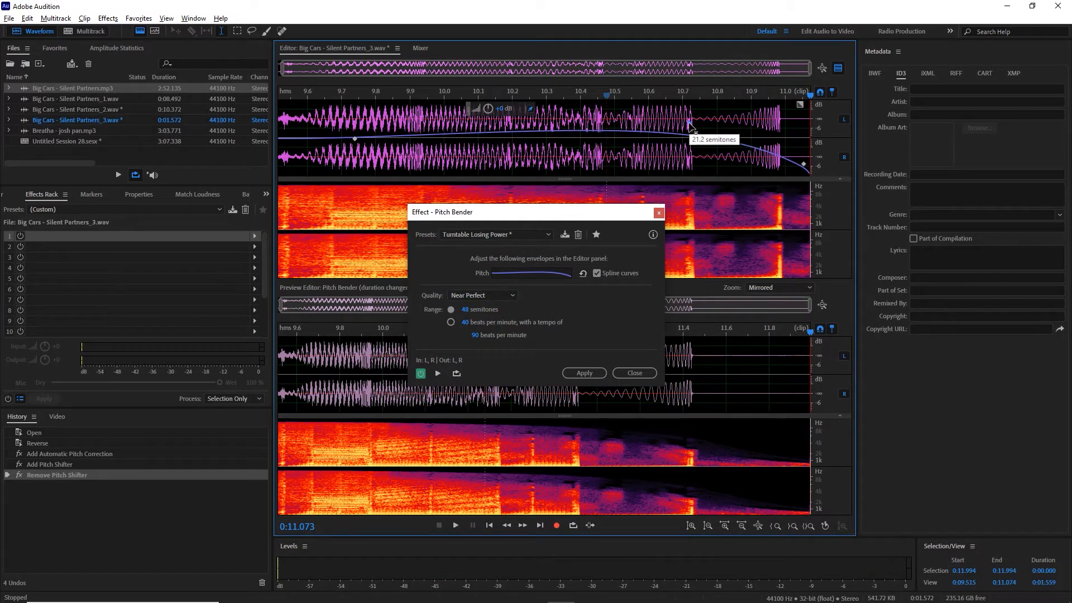
pyautogui.moveTo(805, 168); pyautogui.dragTo(801, 149)
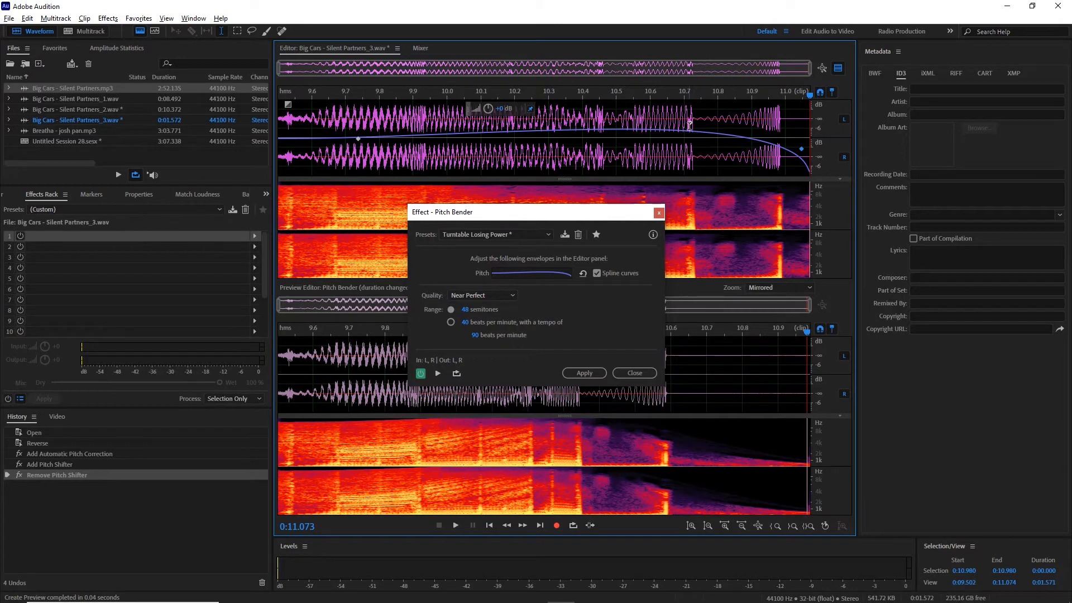
pyautogui.click(689, 125)
pyautogui.moveTo(689, 130); pyautogui.dragTo(689, 137)
pyautogui.click(471, 94)
pyautogui.press('space')
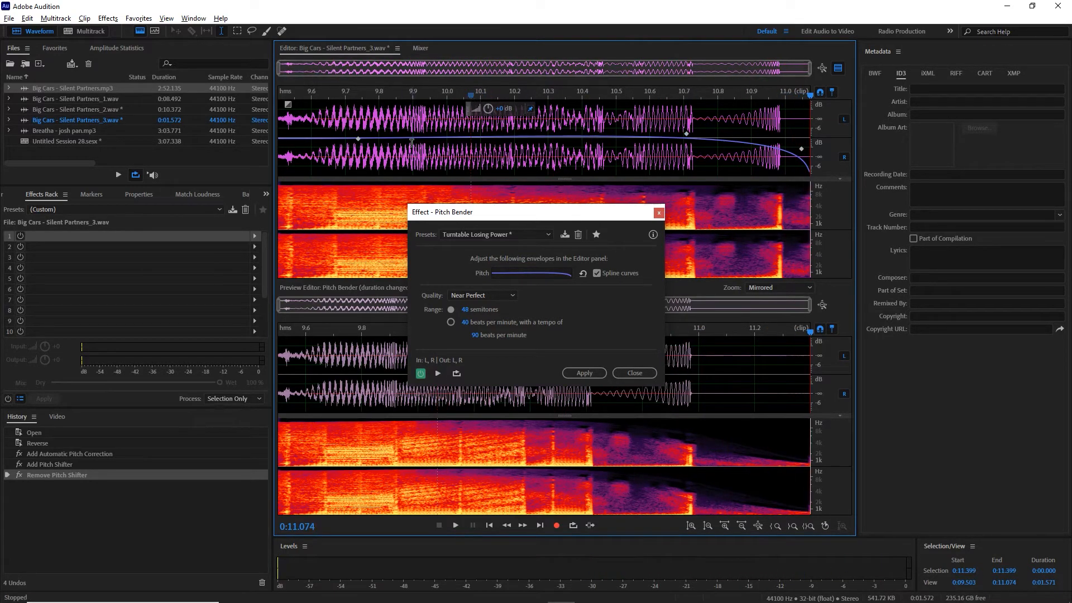
pyautogui.click(584, 373)
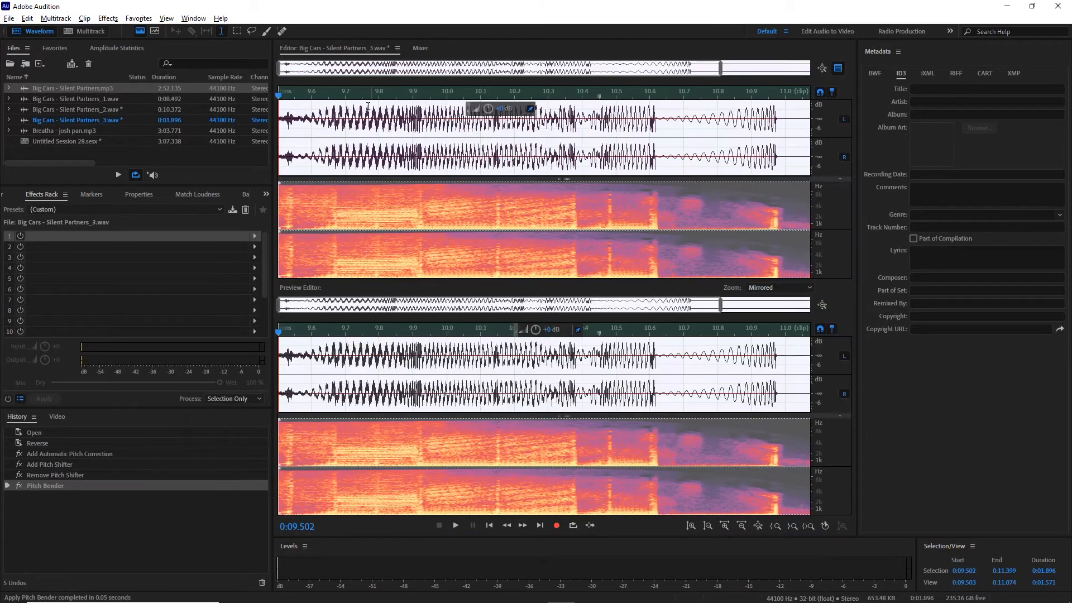
# Reverse the whole pitch-bent section and play it
pyautogui.click(364, 105)
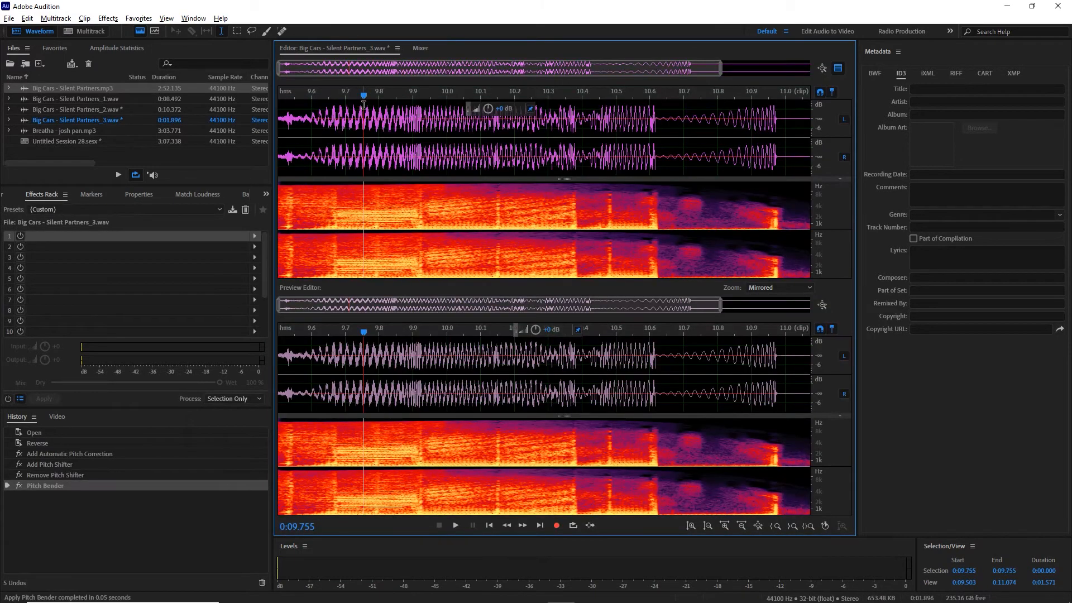
pyautogui.click(105, 19)
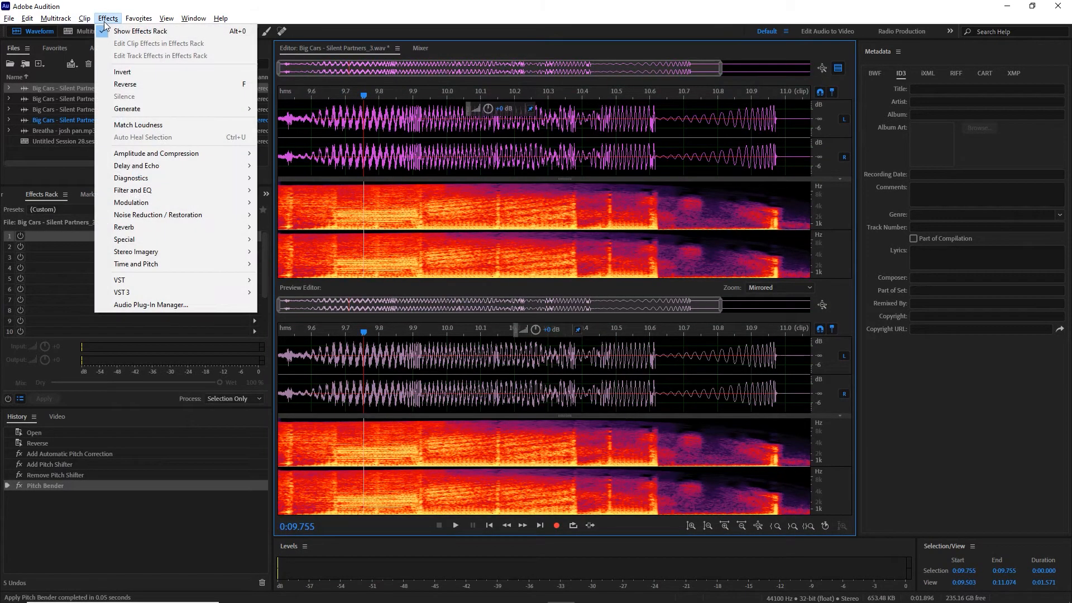
pyautogui.click(164, 88)
pyautogui.press('space')
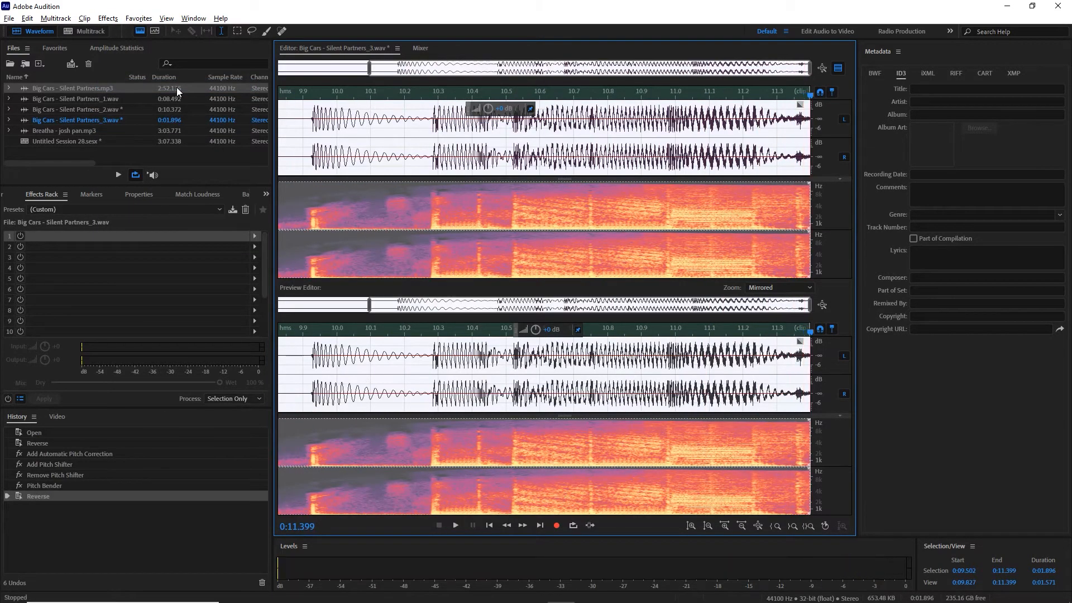
pyautogui.press('-')
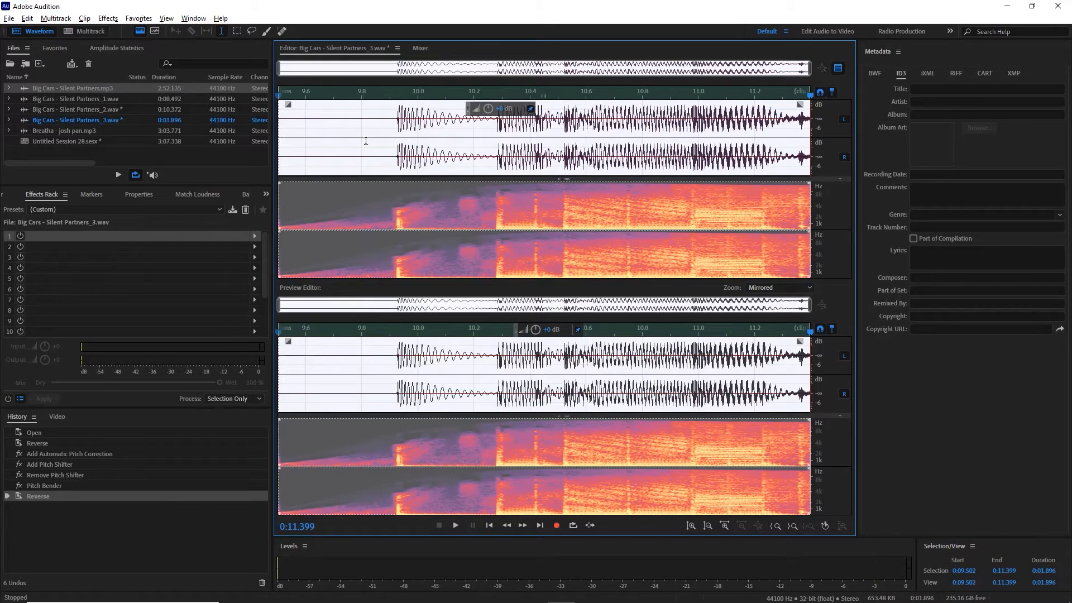
# Undo the last reverse and the Pitch Bender effect, and play the restored section
pyautogui.click(386, 148)
pyautogui.hotkey('ctrl', 'z')
pyautogui.hotkey('ctrl', 'z')
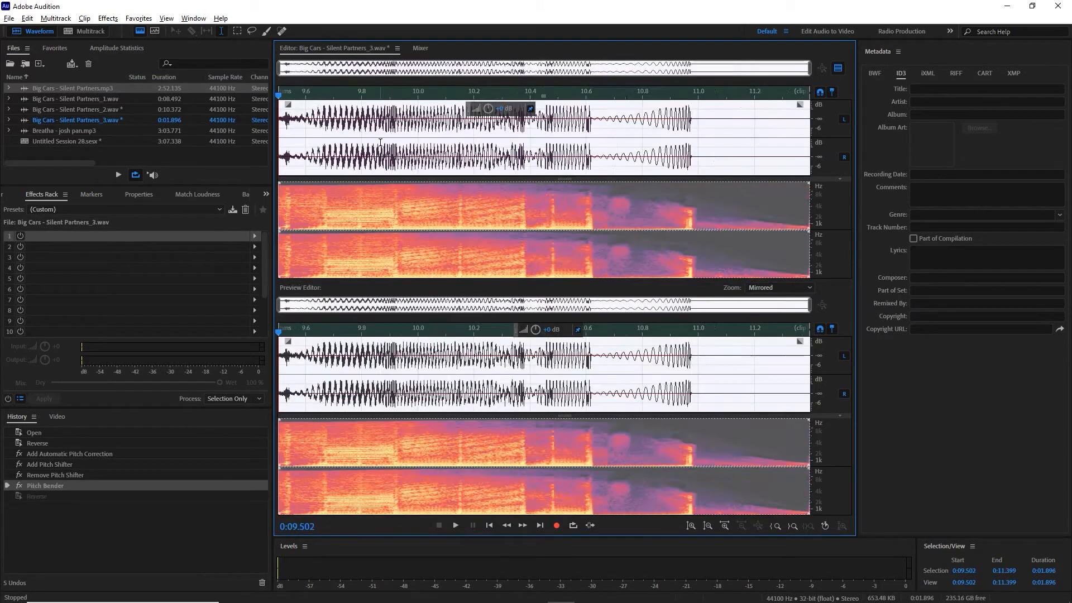
pyautogui.press('space')
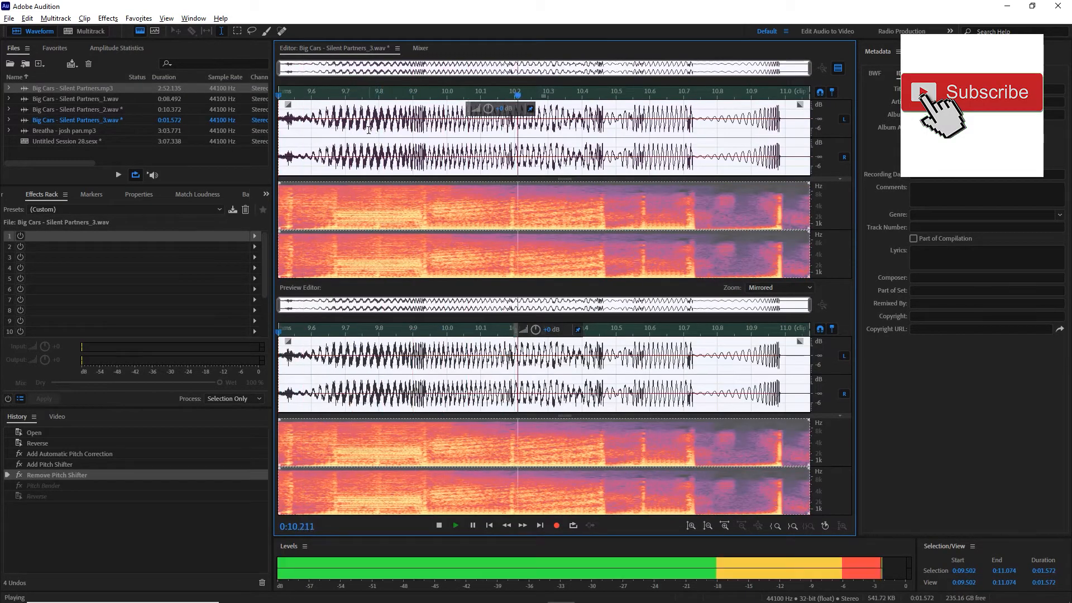
# Apply Pitch Bender with the unmodified Turntable Losing Power preset to the whole section and play the result
pyautogui.click(107, 18)
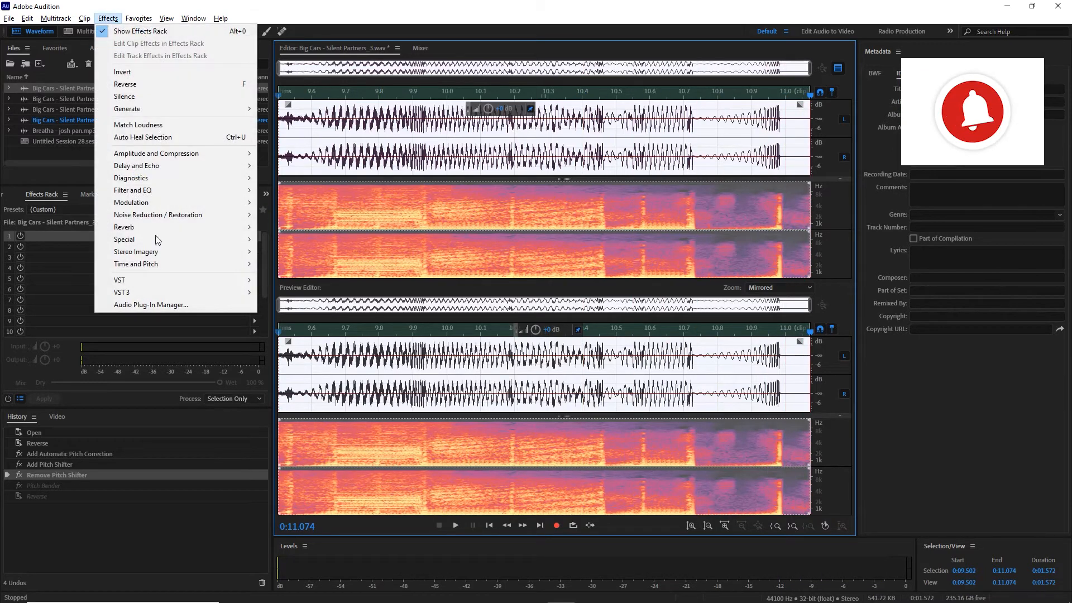
pyautogui.moveTo(166, 260)
pyautogui.click(313, 289)
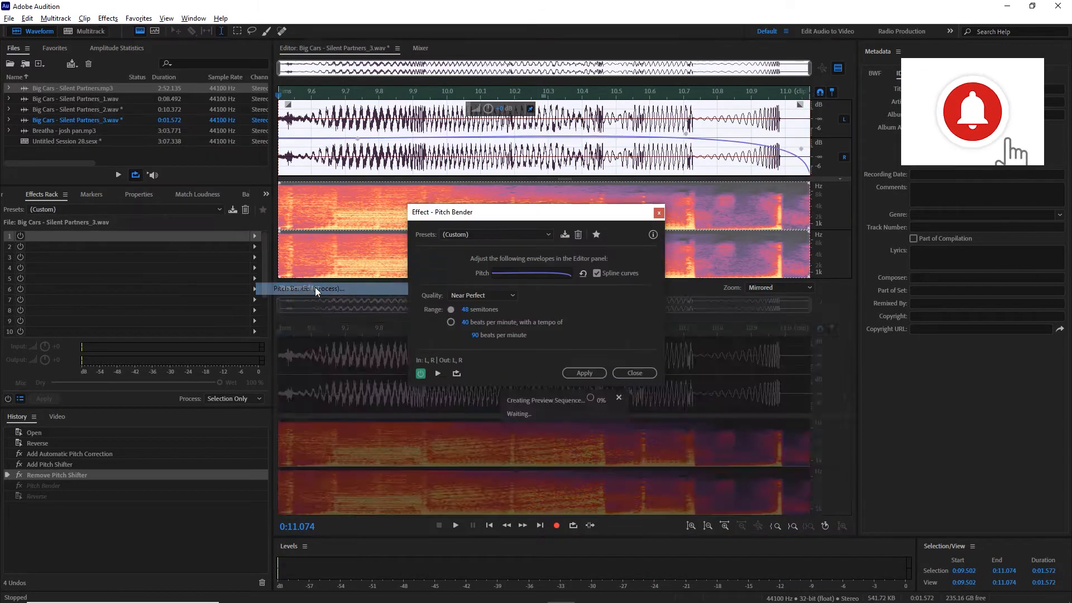
pyautogui.click(539, 236)
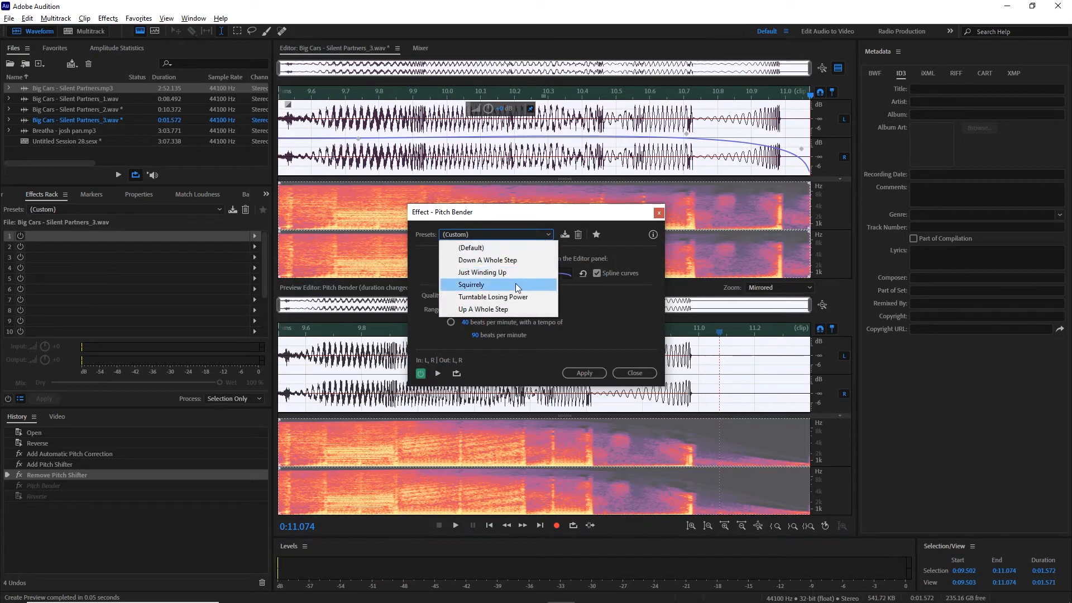
pyautogui.click(498, 296)
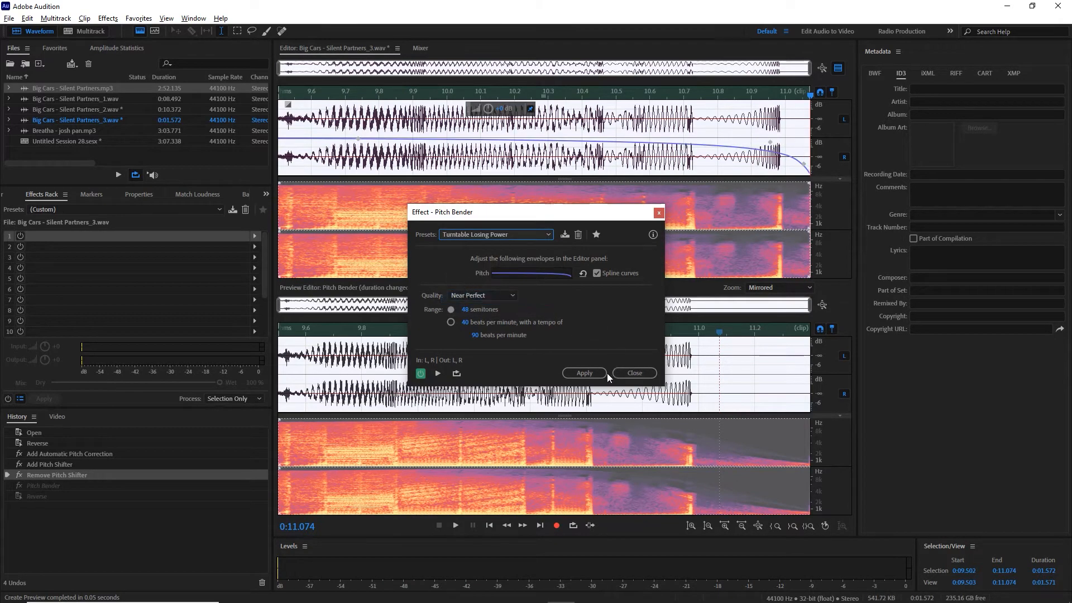
pyautogui.click(594, 374)
pyautogui.press('space')
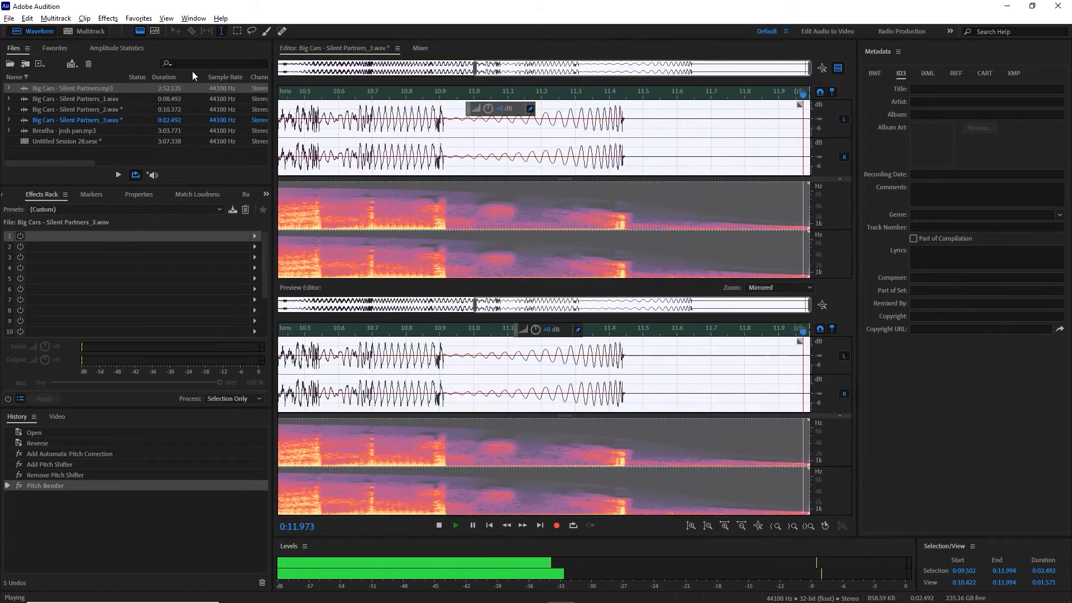
# Reverse the whole pitch-bent section and return to the multitrack session
pyautogui.click(373, 127)
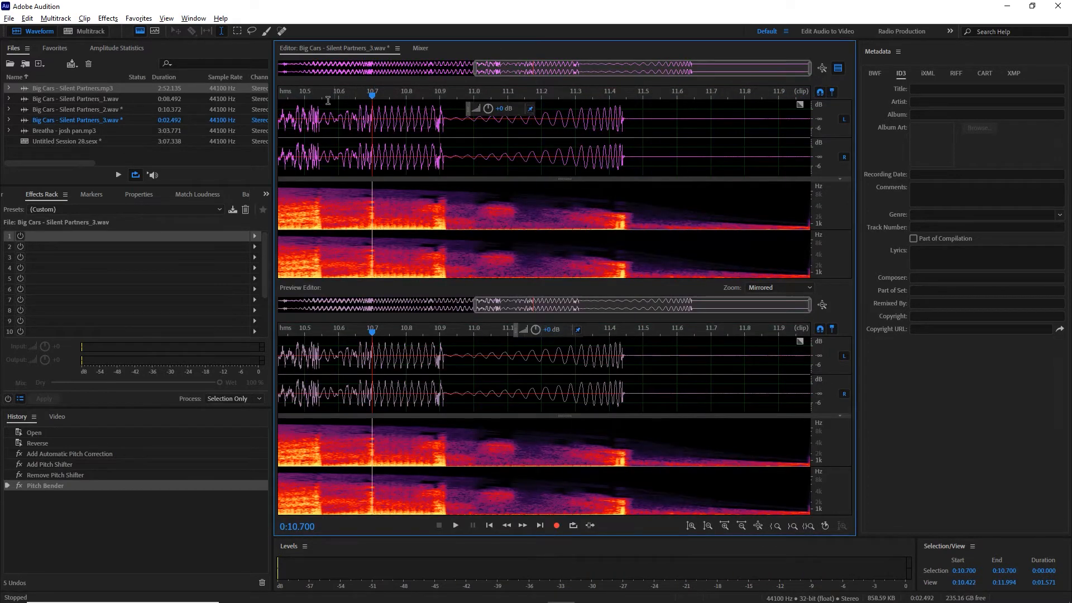
pyautogui.click(117, 18)
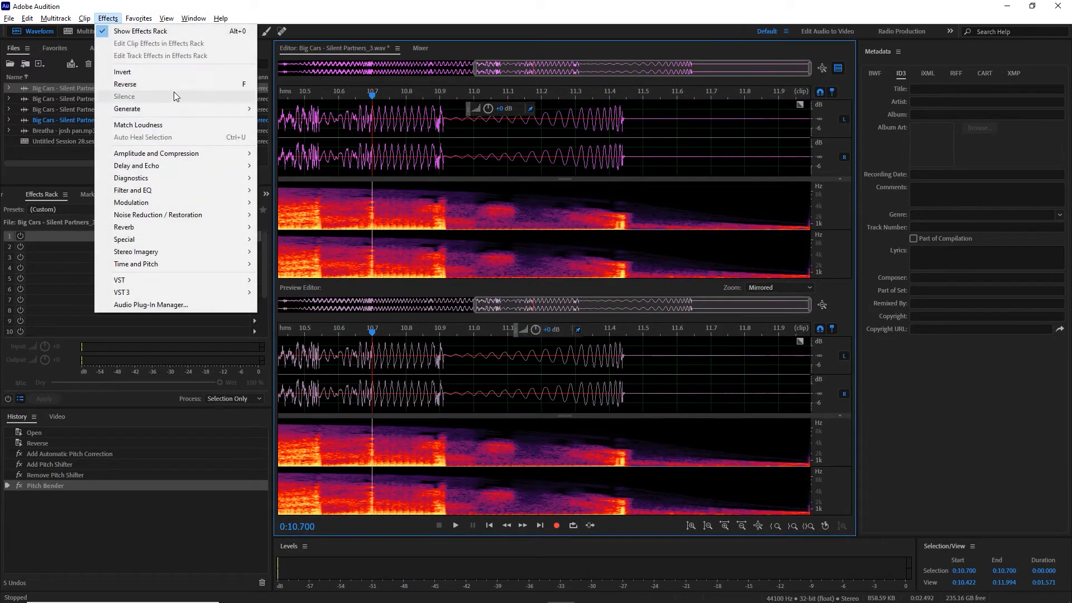
pyautogui.click(176, 85)
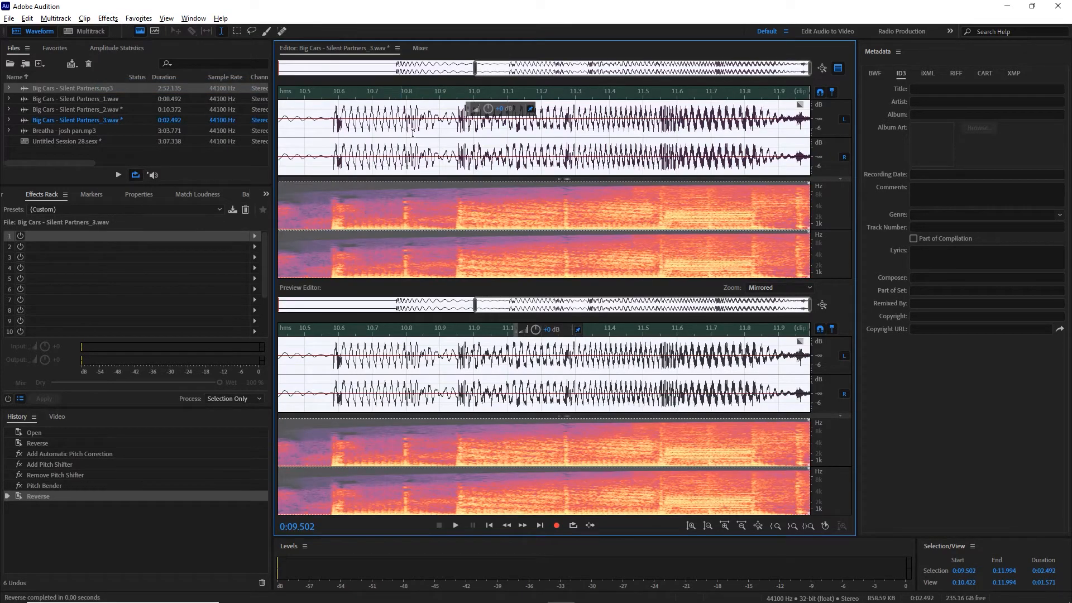
pyautogui.press('8')
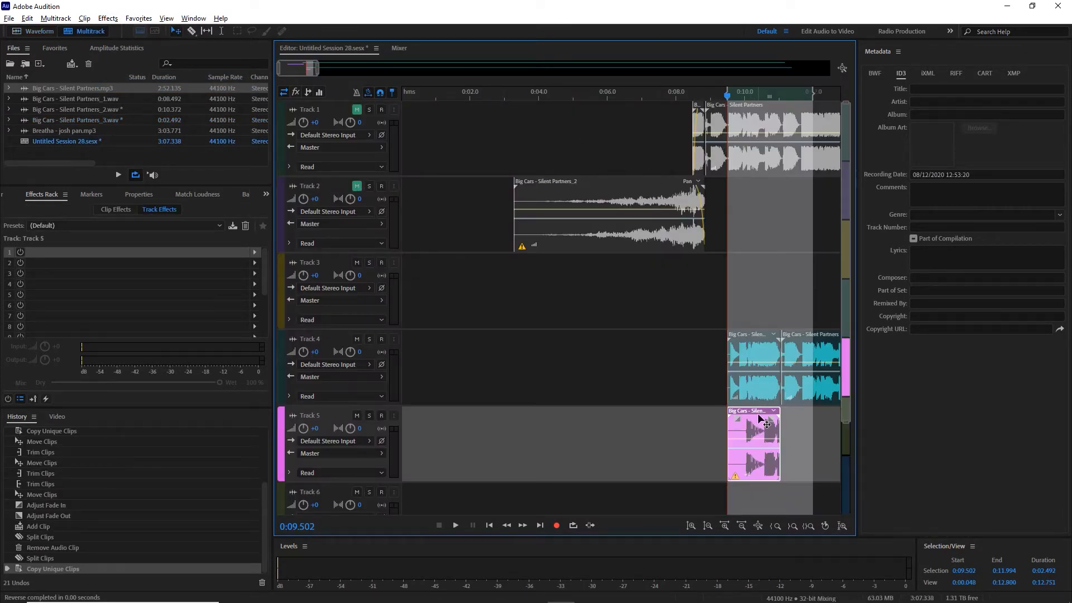
# Move the reversed clip onto Track 4 and back to Track 5, aligned with the start of the first Track 4 clip
pyautogui.click(686, 417)
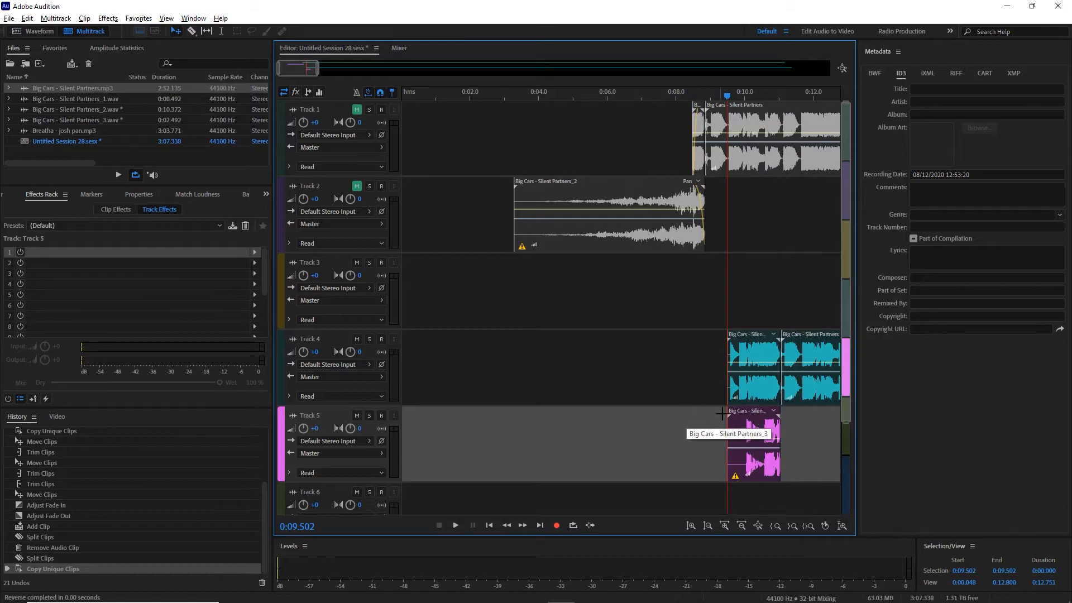
pyautogui.moveTo(766, 418); pyautogui.dragTo(637, 410)
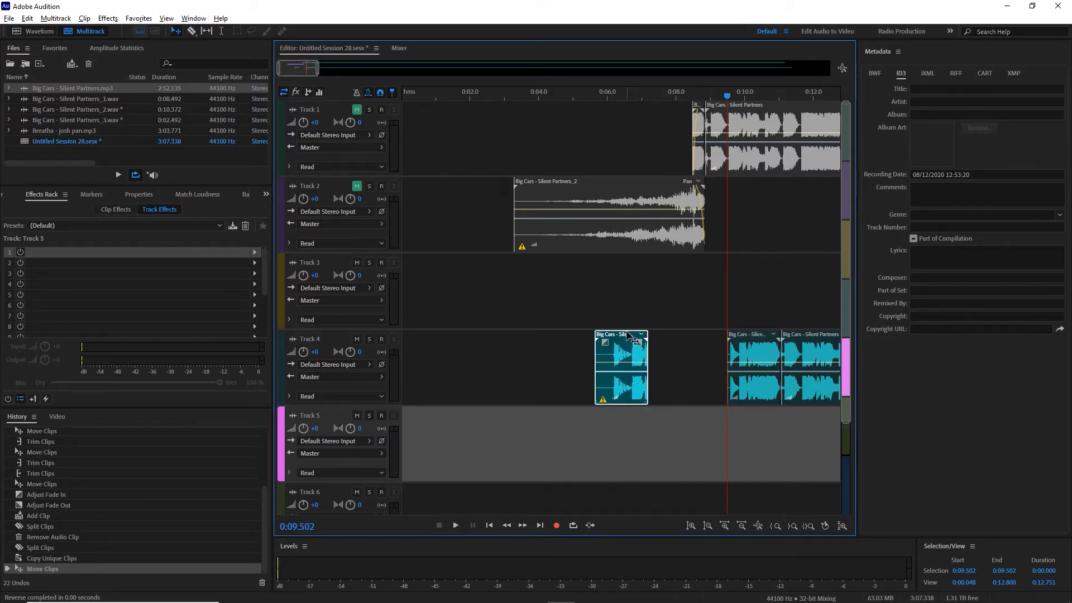
pyautogui.moveTo(626, 330); pyautogui.dragTo(762, 426)
pyautogui.scroll(-5, 756, 422)
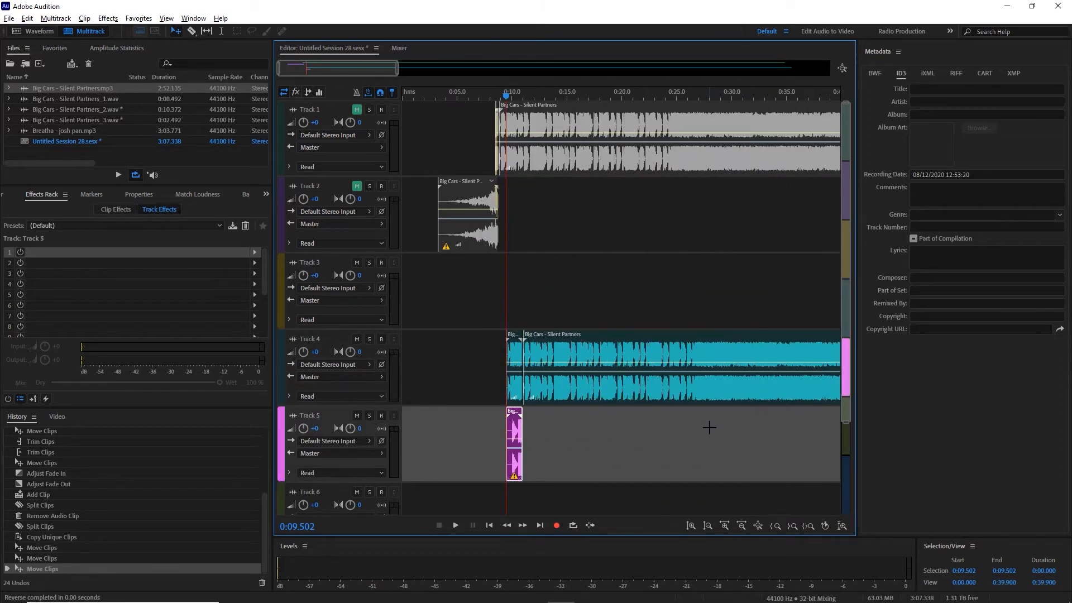
pyautogui.scroll(12, 709, 427)
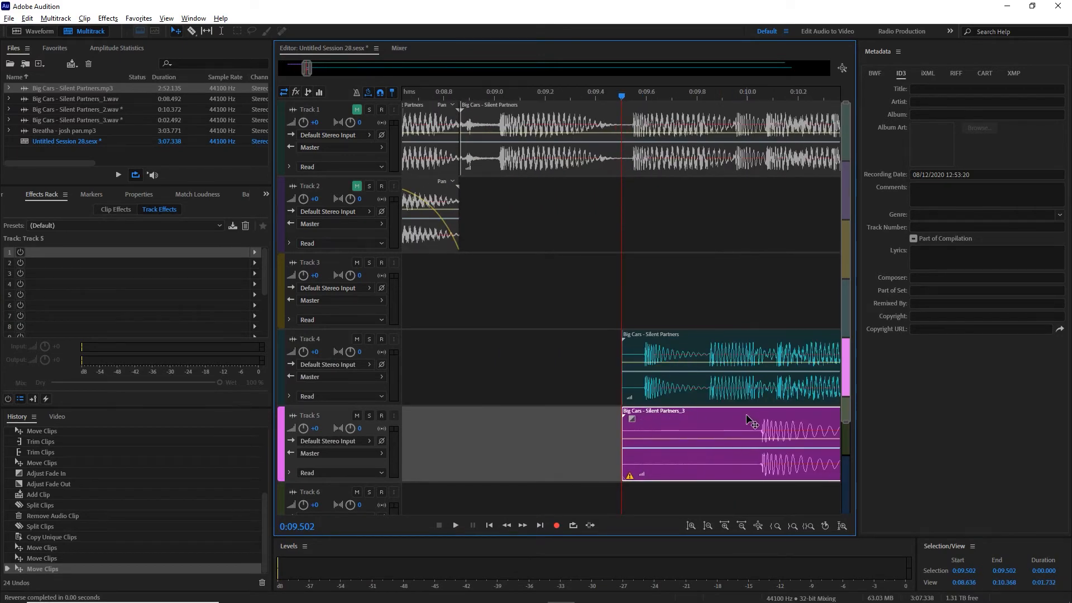
pyautogui.scroll(-4, 746, 414)
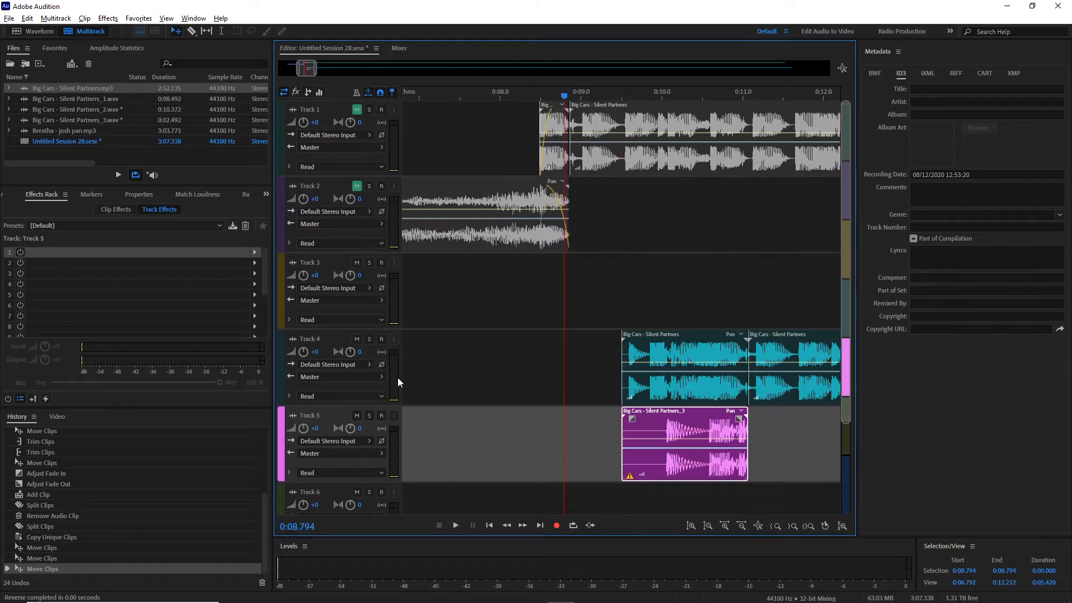
# Solo Track 4, play it up to 0:10.873 and move the reversed Track 5 clip earlier so it ends at the playhead
pyautogui.click(369, 339)
pyautogui.press('space')
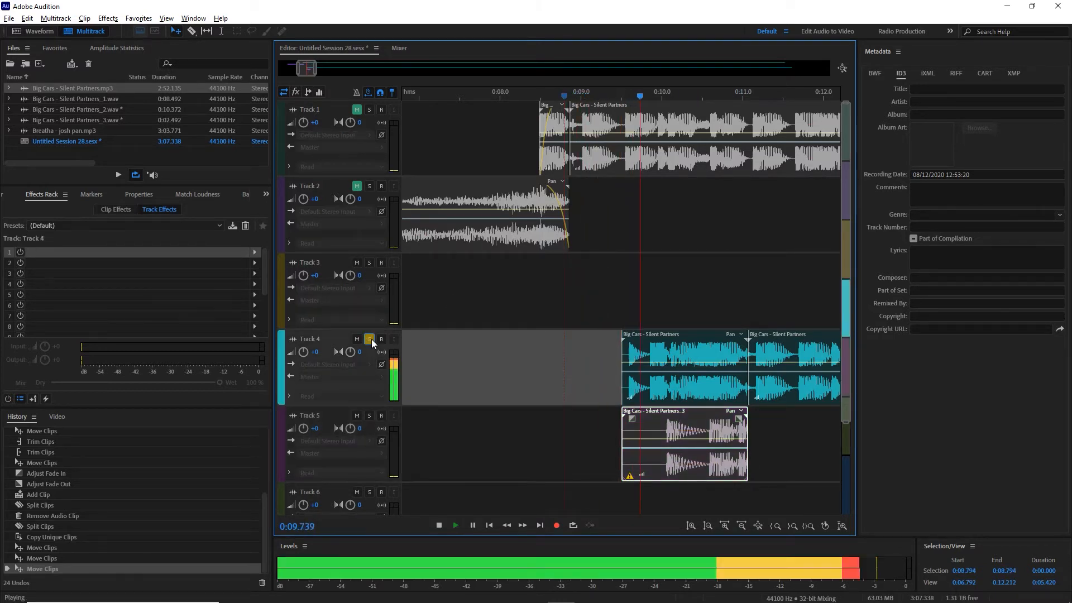
pyautogui.press('space')
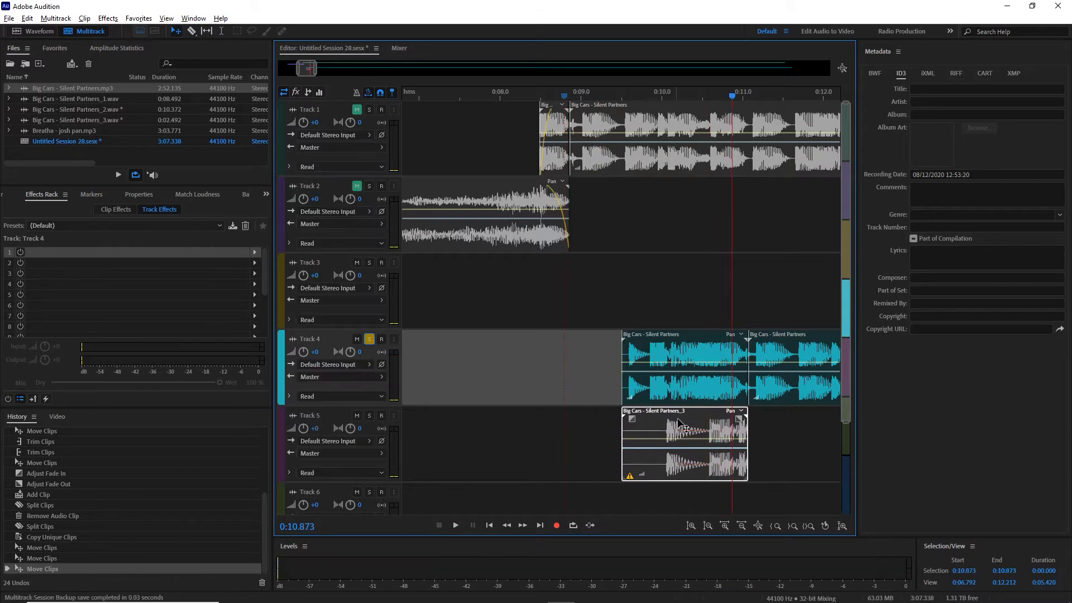
pyautogui.click(702, 404)
pyautogui.moveTo(690, 413); pyautogui.dragTo(672, 411)
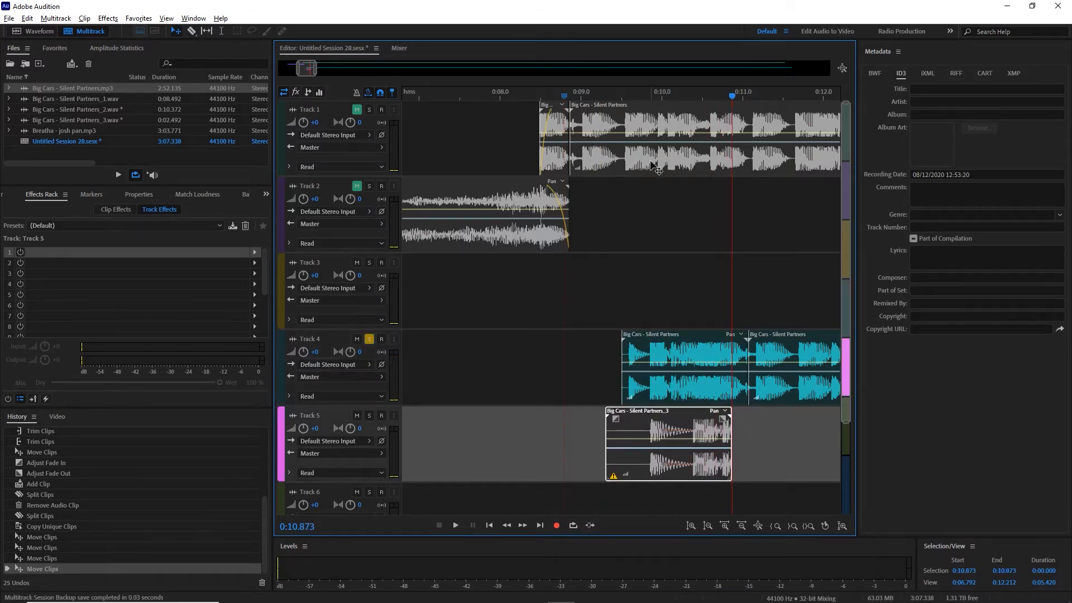
# Play the session from about 0:09.519 and solo Track 5 together with Track 4
pyautogui.click(623, 93)
pyautogui.press('space')
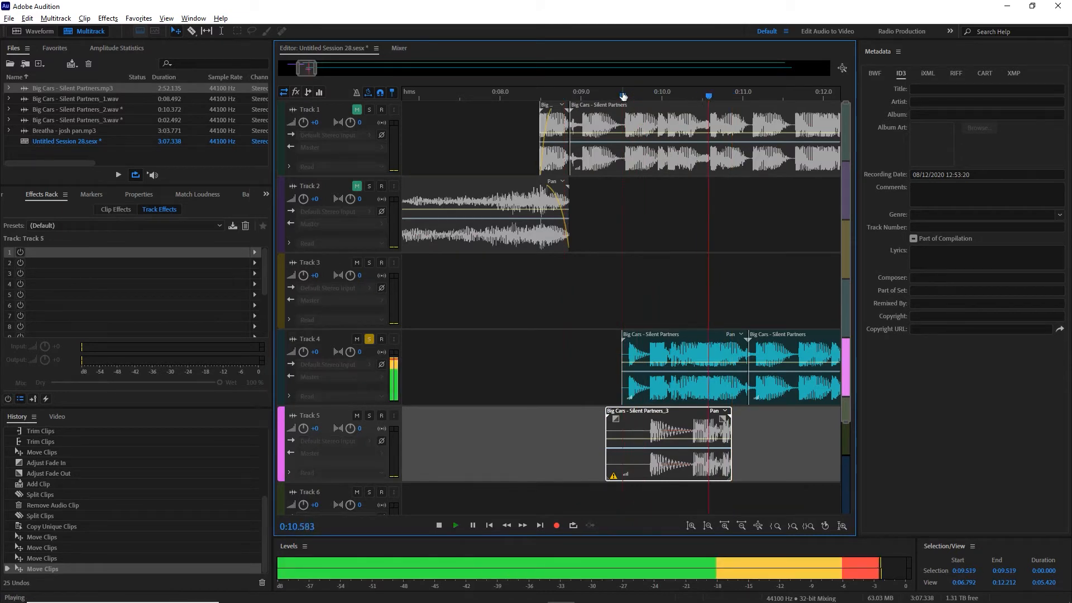
pyautogui.press('space')
pyautogui.click(369, 416)
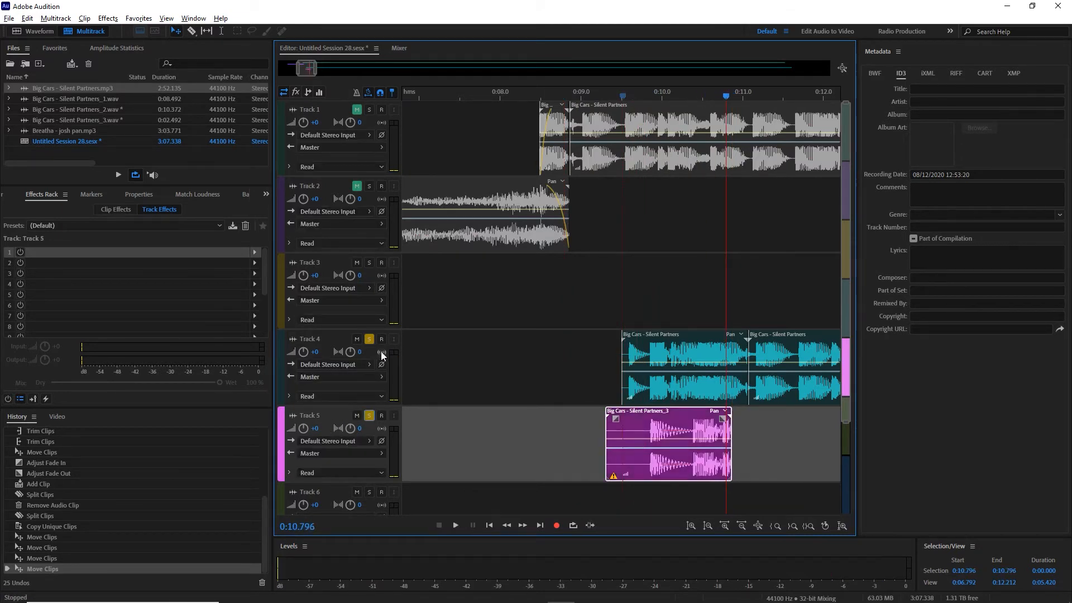
# Turn off solo on Track 4, then extend the end of the reversed Track 5 clip and move it earlier to about 0:08.5
pyautogui.click(370, 341)
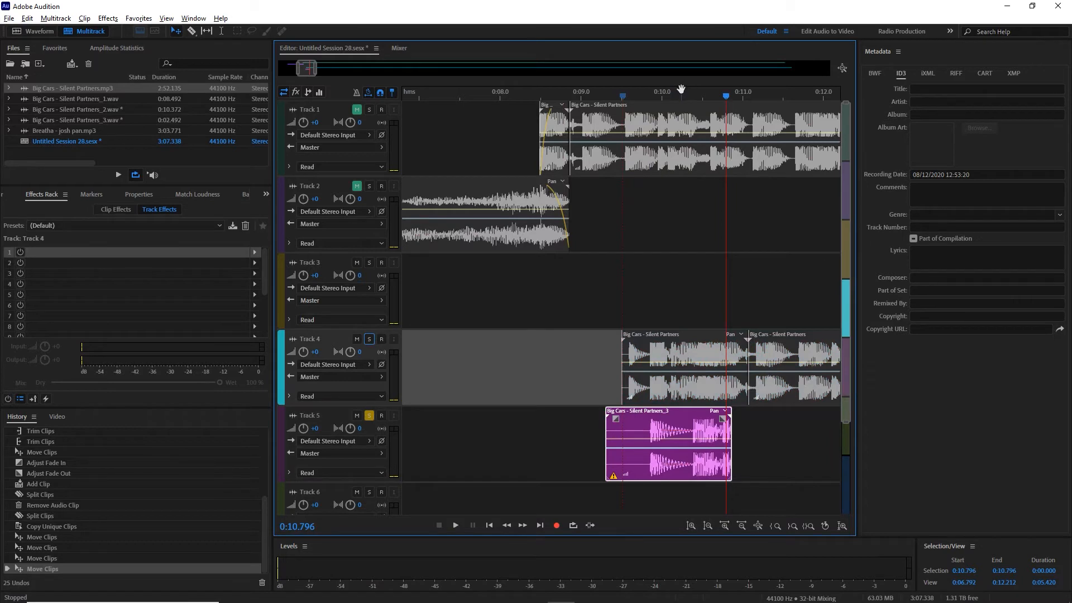
pyautogui.press('space')
pyautogui.press('space')
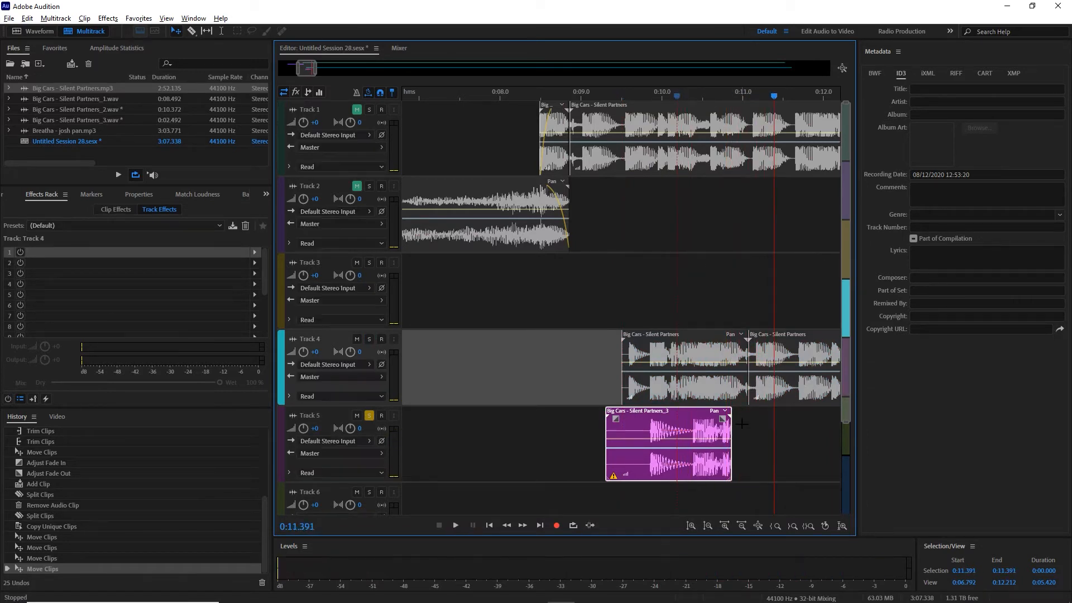
pyautogui.moveTo(729, 433); pyautogui.dragTo(832, 434)
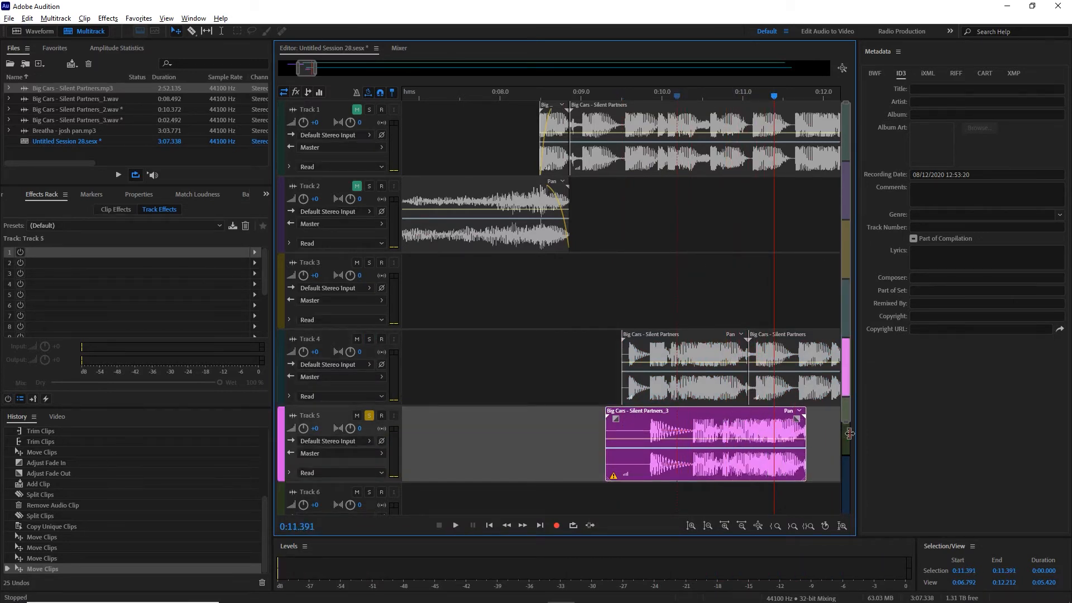
pyautogui.moveTo(757, 431); pyautogui.dragTo(690, 418)
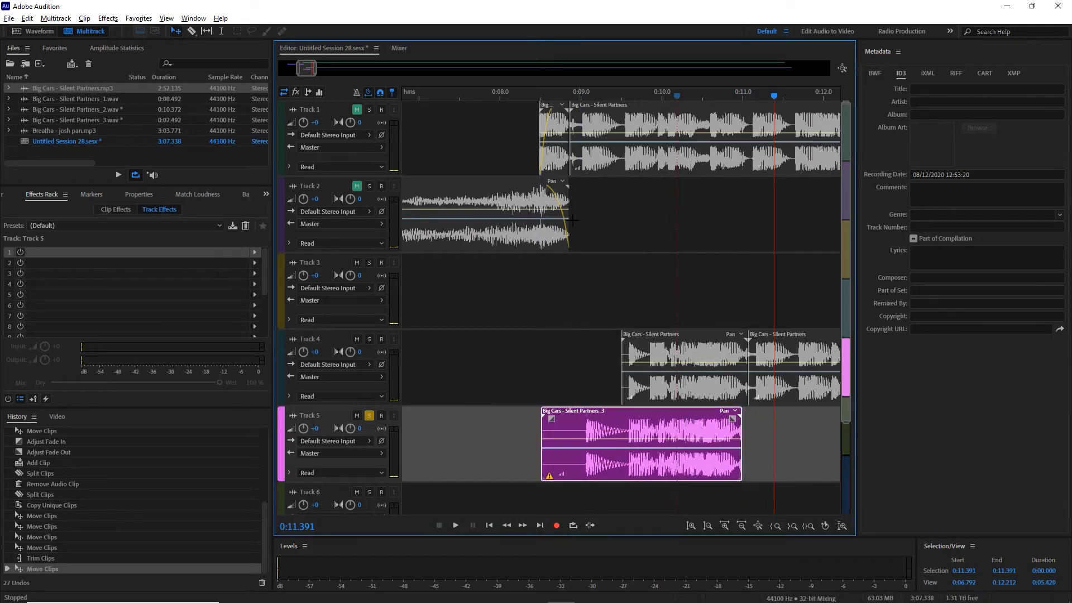
# Play the soloed, extended reversed clip on Track 5 from 0:08.849
pyautogui.click(569, 100)
pyautogui.press('space')
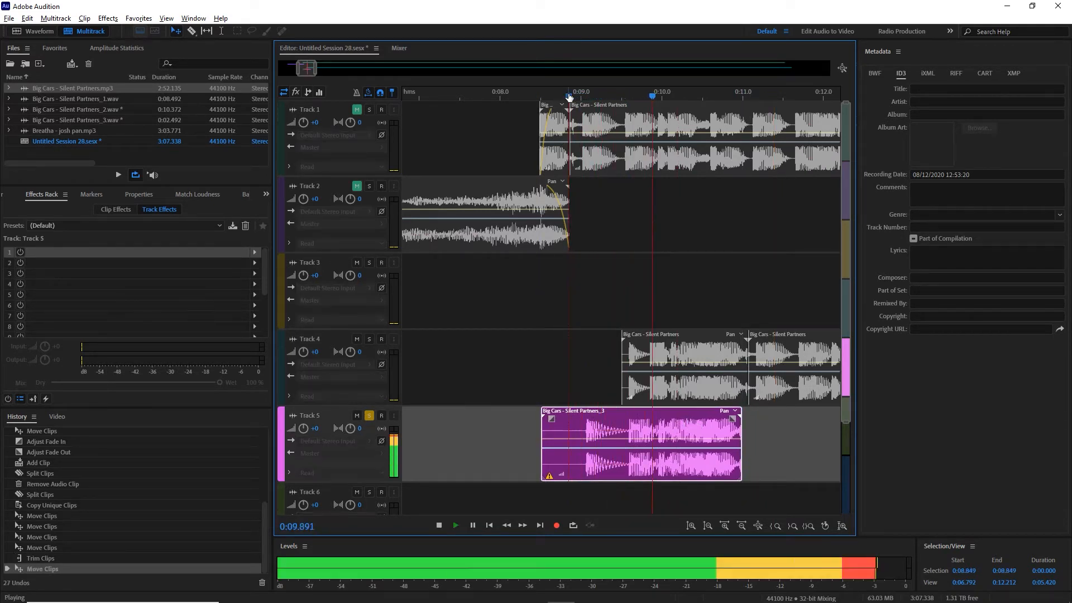
pyautogui.press('space')
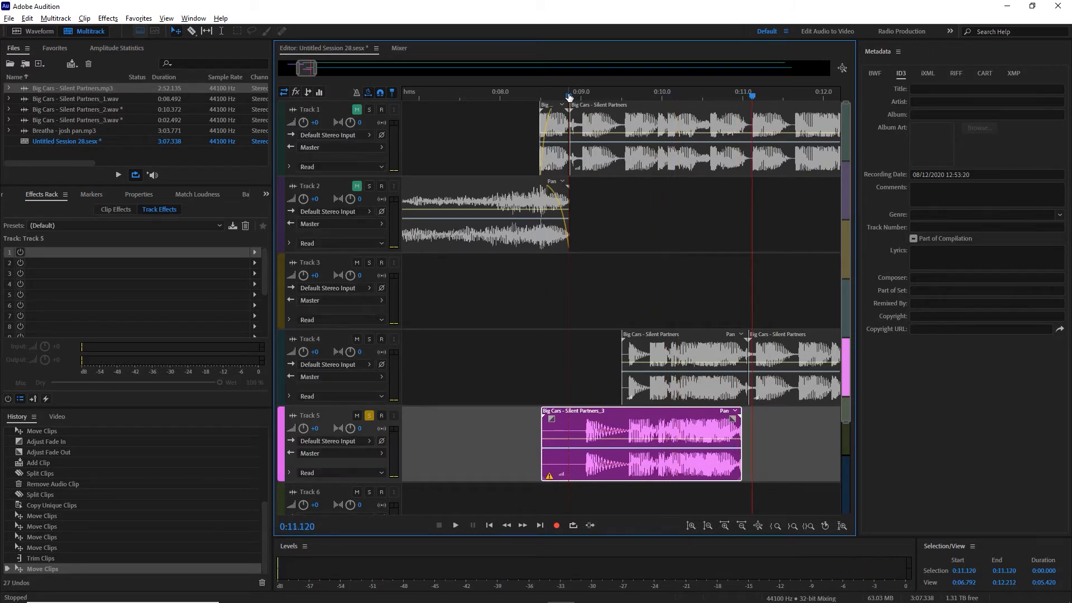
pyautogui.press('space')
pyautogui.press('space')
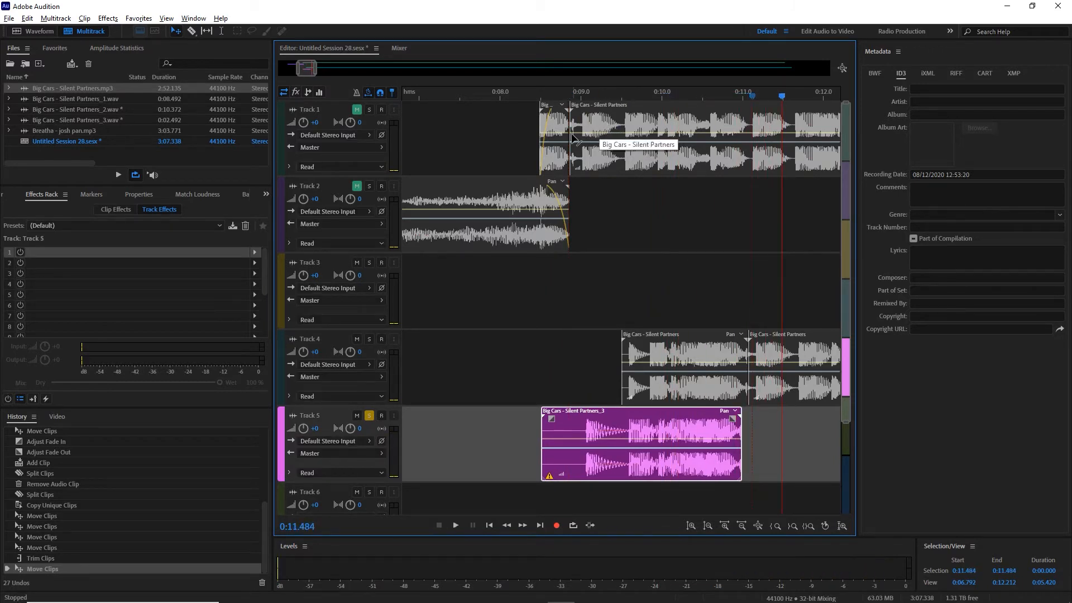
# Delete the first clip on Track 4, turn off solo on Track 5 and play the session from 0:08.711
pyautogui.click(669, 360)
pyautogui.press('Delete')
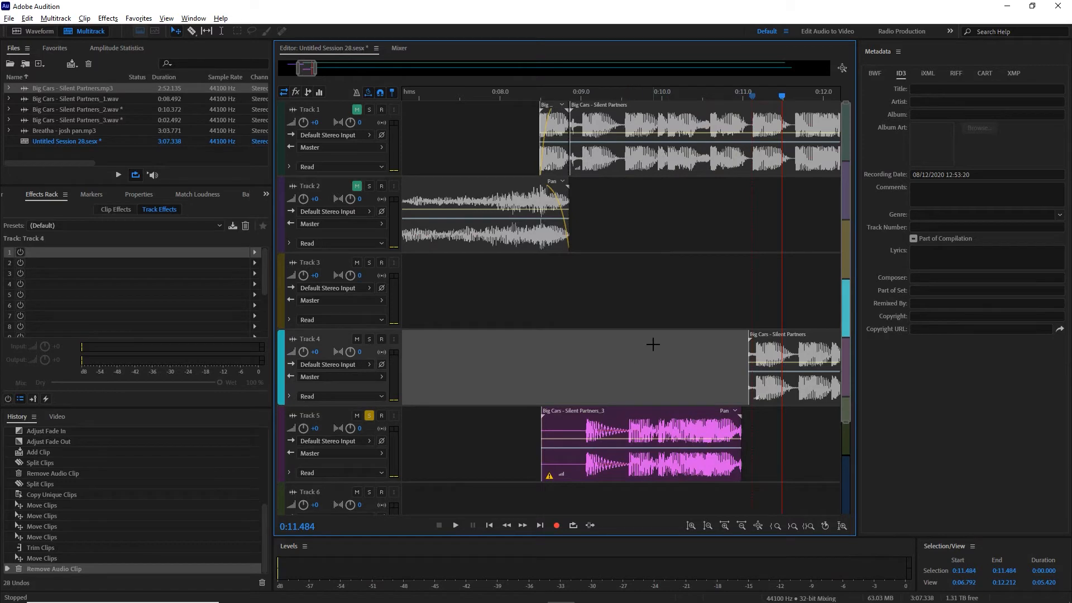
pyautogui.hotkey('ctrl', 'z')
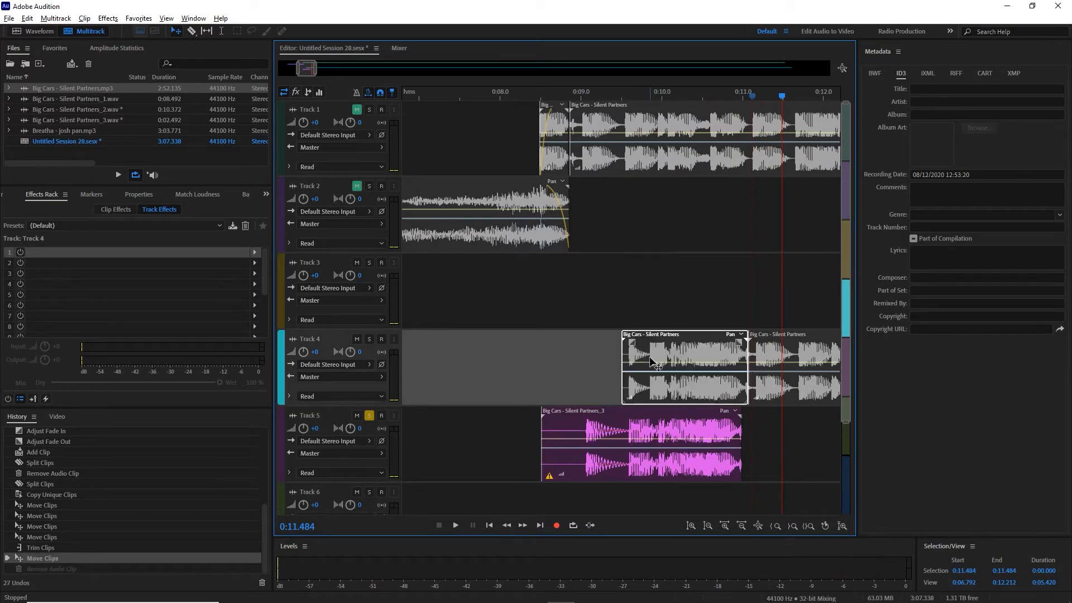
pyautogui.press('Delete')
pyautogui.click(370, 416)
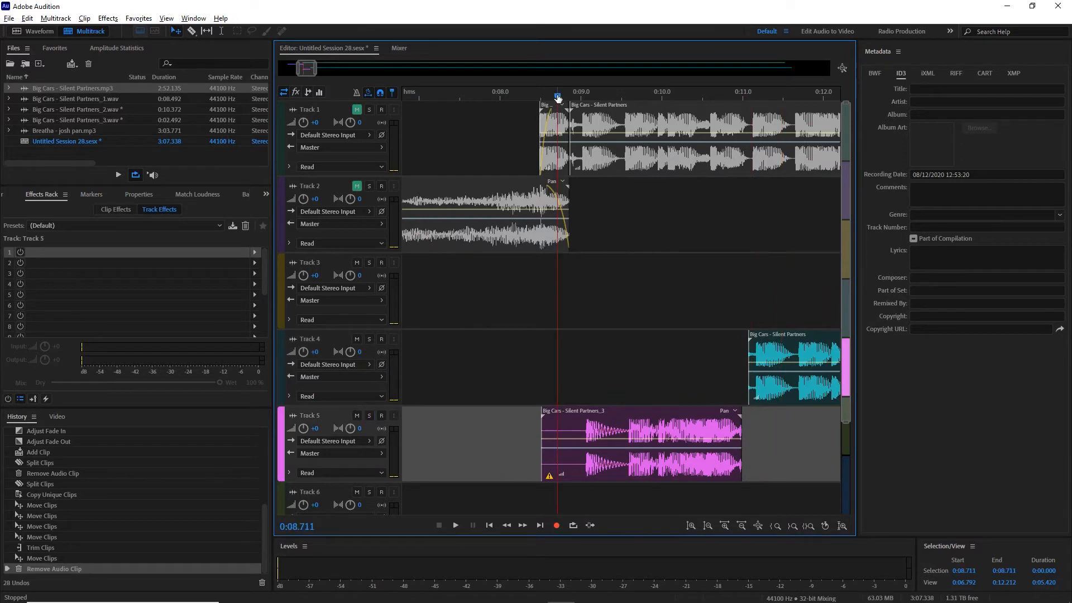
pyautogui.press('space')
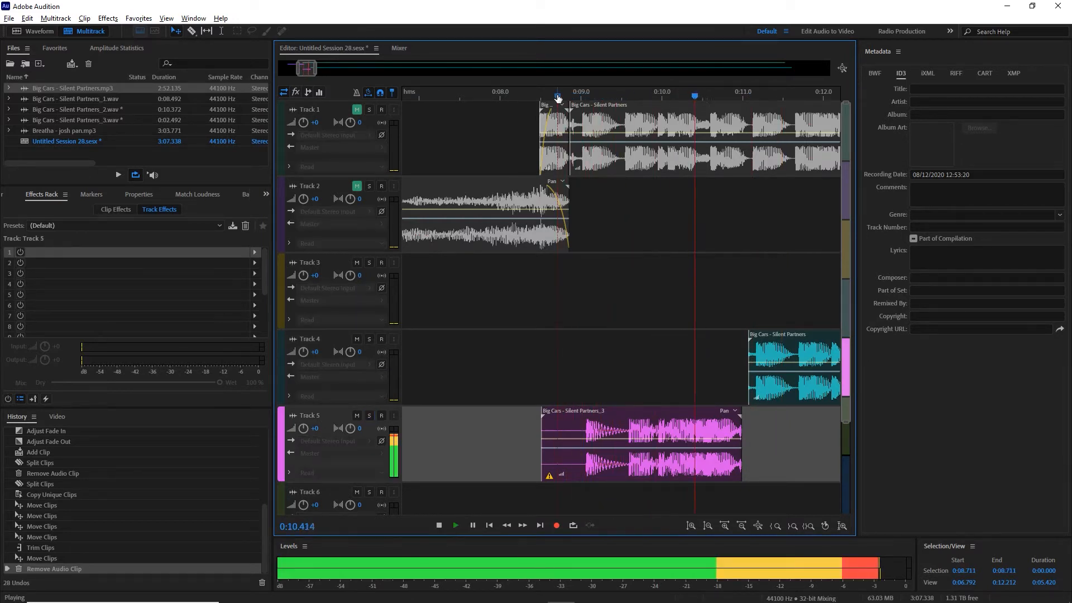
pyautogui.press('space')
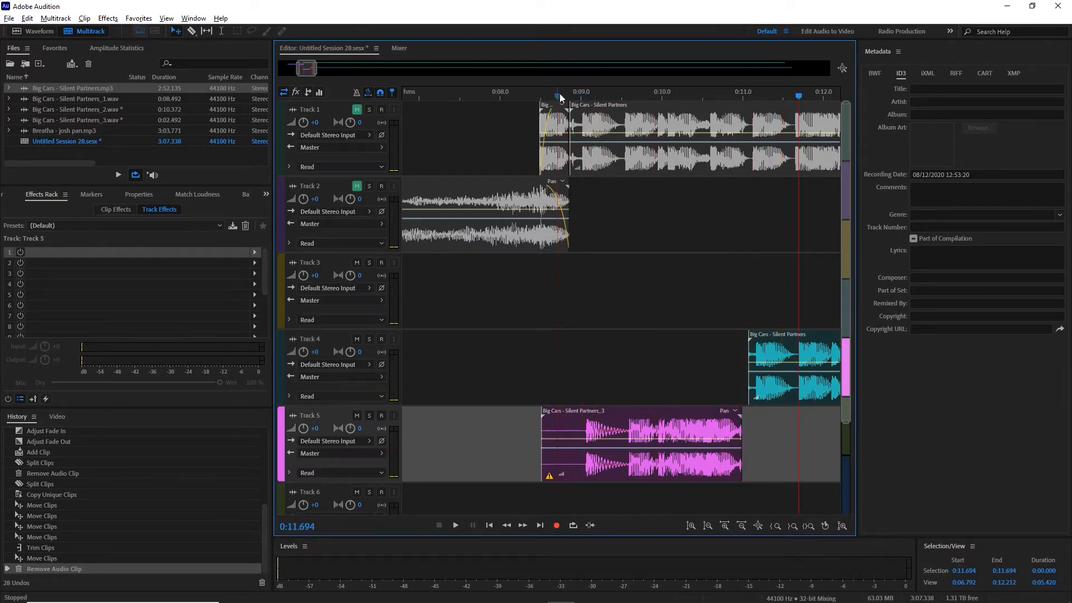
# Try shifting the Track 5 clip slightly later and playing from 0:09.491, and undo both the shift and the Track 4 clip removal
pyautogui.press('=')
pyautogui.moveTo(458, 424); pyautogui.dragTo(487, 424)
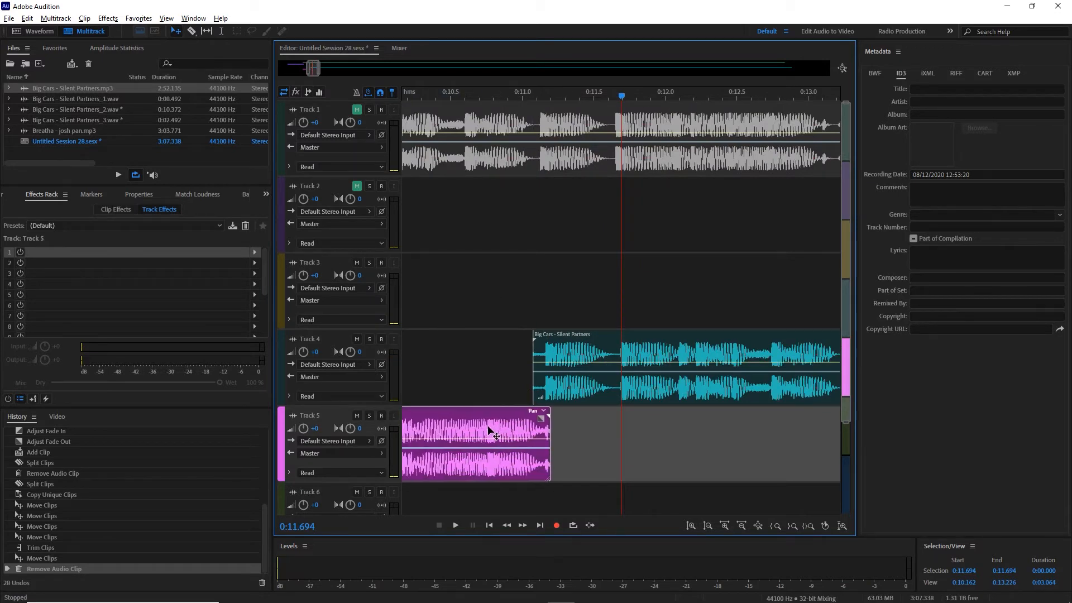
pyautogui.moveTo(455, 94); pyautogui.dragTo(388, 100)
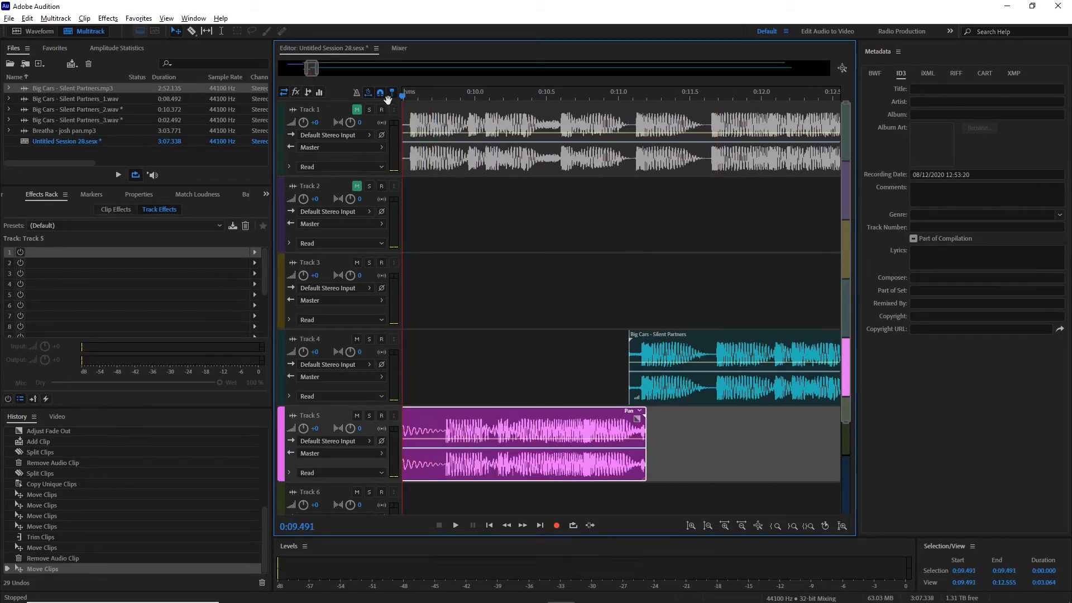
pyautogui.press('space')
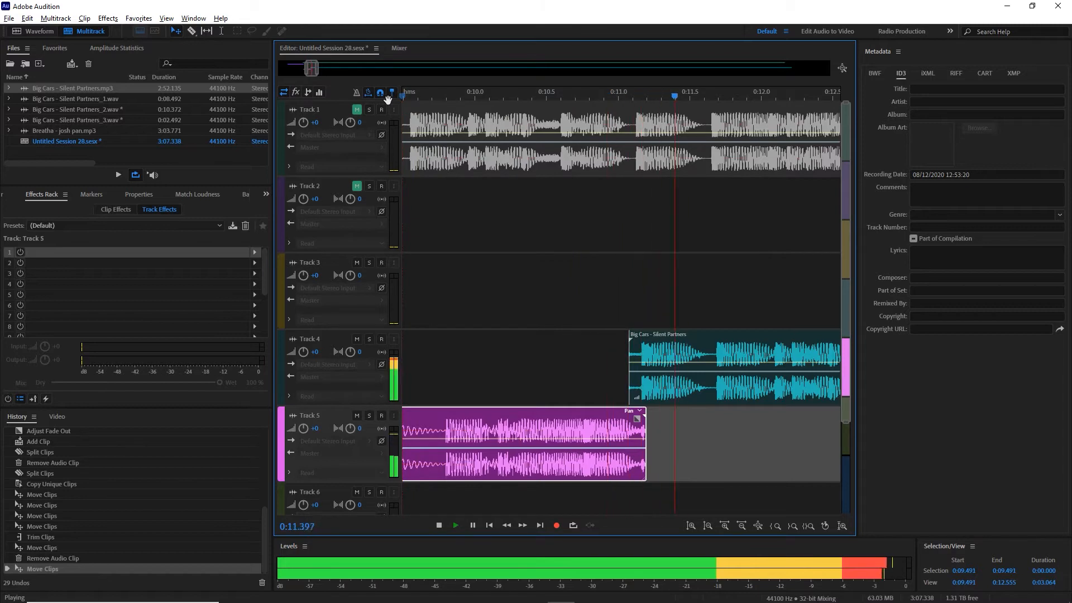
pyautogui.press('space')
pyautogui.hotkey('ctrl', 'z')
pyautogui.hotkey('ctrl', 'z')
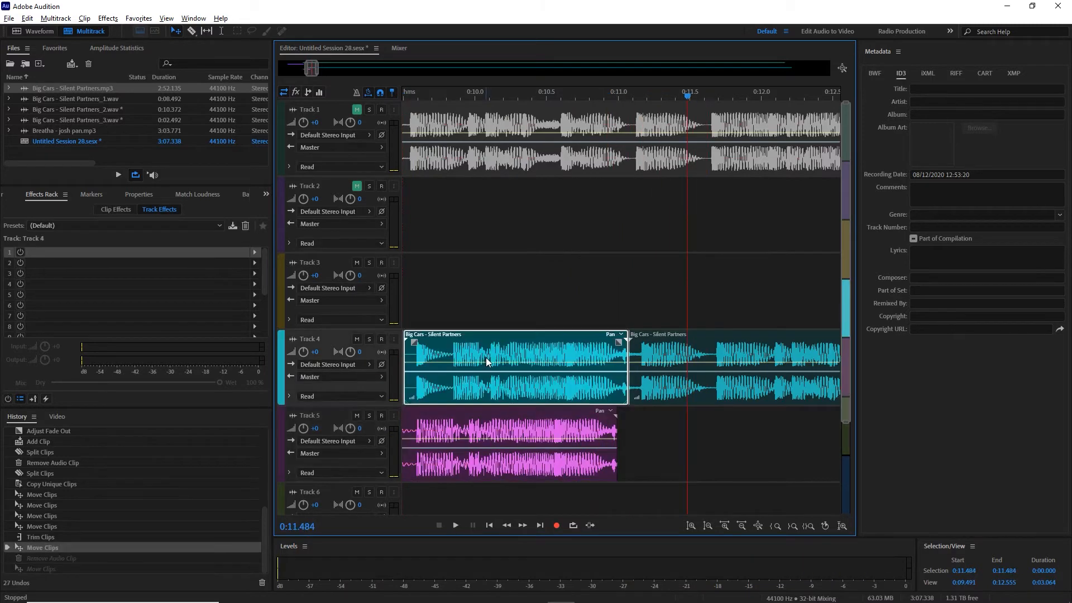
# Align the reversed Track 5 clip's end with the second Track 4 clip's start and move it onto Track 4, replacing the deleted first clip
pyautogui.moveTo(564, 432); pyautogui.dragTo(575, 435)
pyautogui.click(577, 362)
pyautogui.press('Delete')
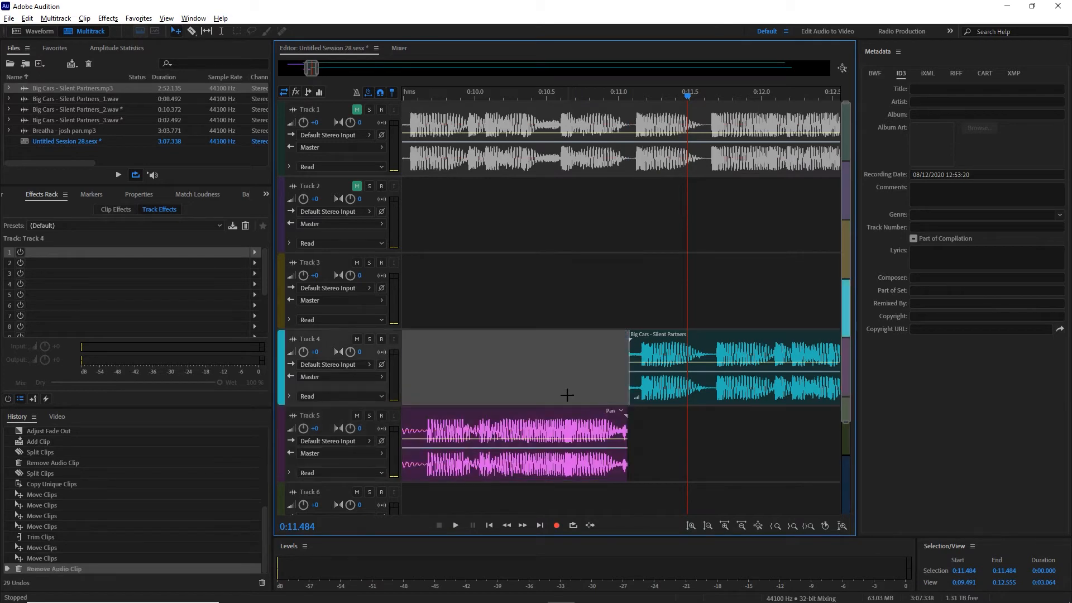
pyautogui.moveTo(553, 400); pyautogui.dragTo(553, 368)
# Play the transition on Track 4 from 0:05.802 and again from 0:09.158
pyautogui.moveTo(424, 100); pyautogui.dragTo(373, 108)
pyautogui.press('space')
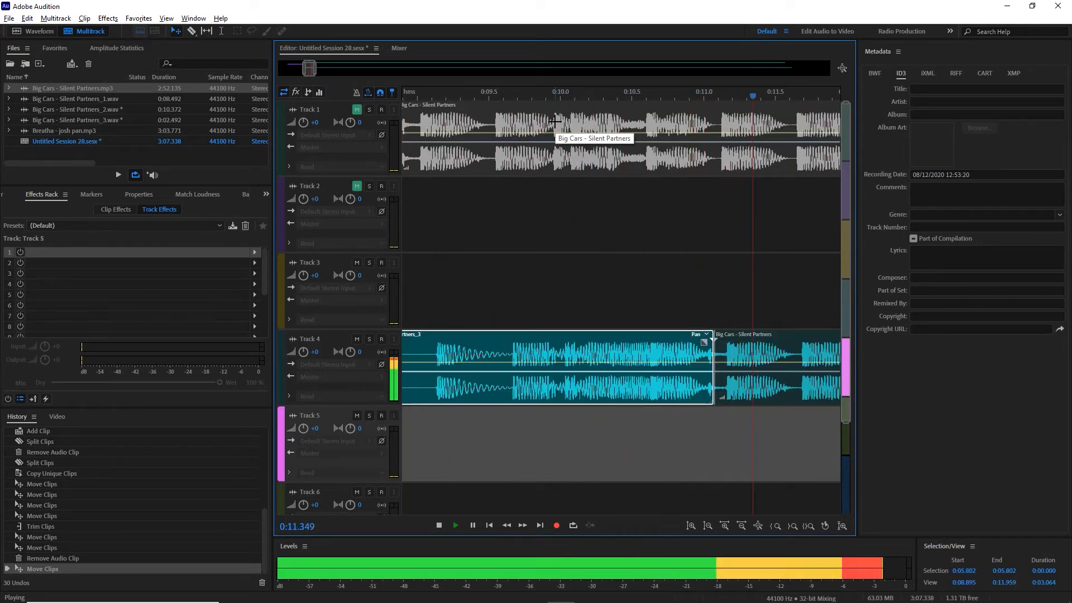
pyautogui.scroll(-4, 519, 92)
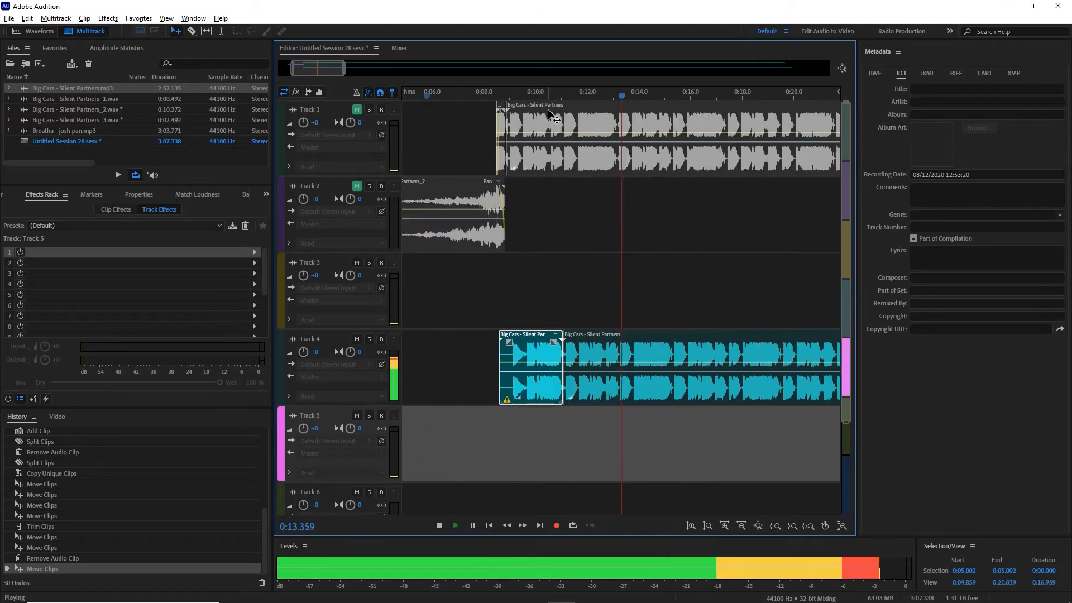
pyautogui.click(513, 92)
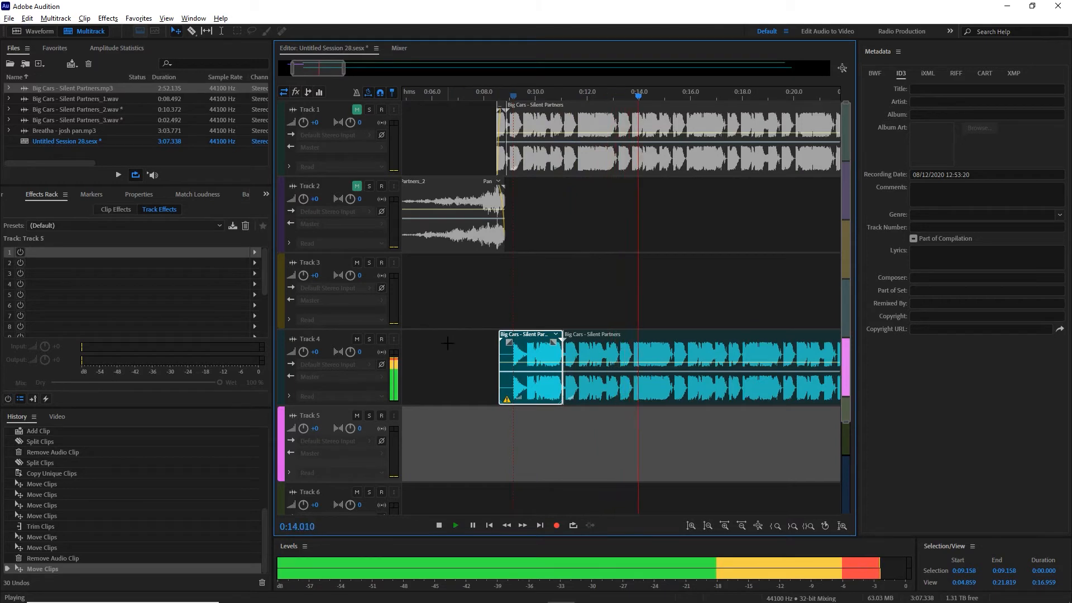
pyautogui.press('space')
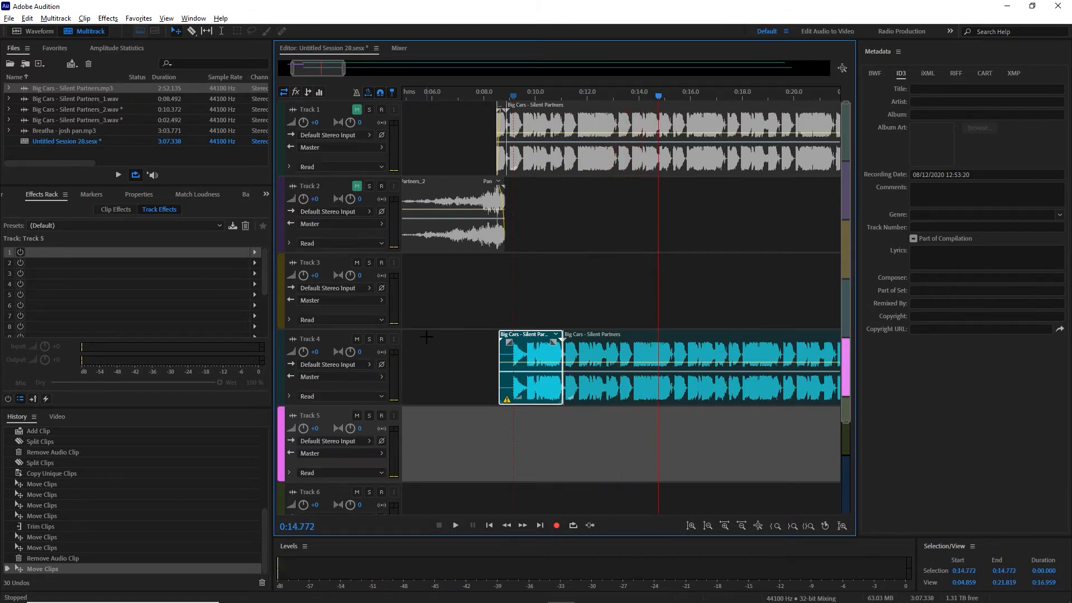
# Move both Track 4 clips up to Track 3 and mute Track 3
pyautogui.click(426, 337)
pyautogui.click(665, 385)
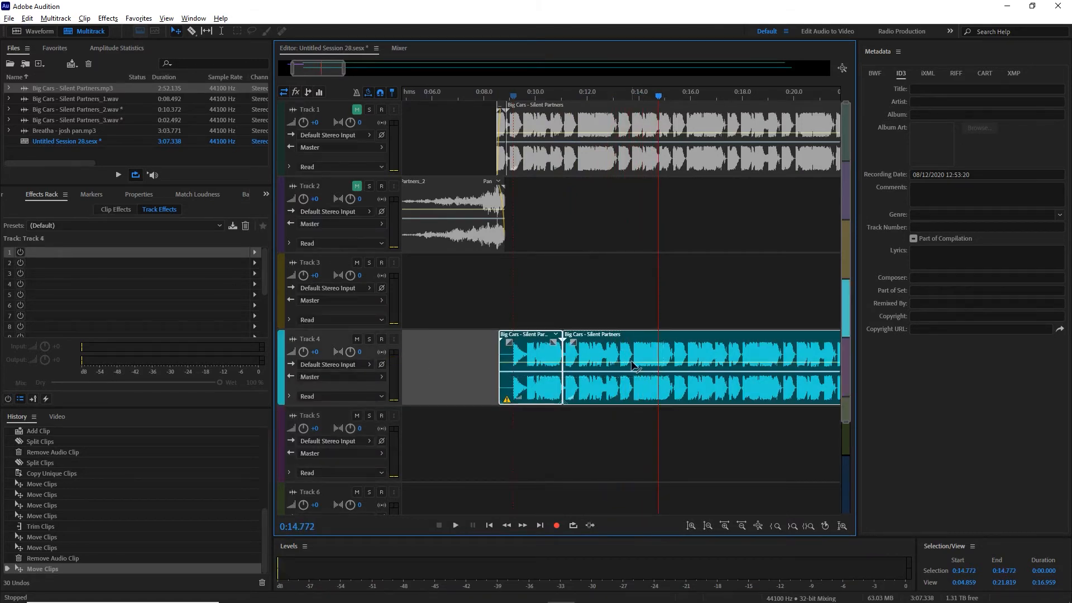
pyautogui.moveTo(622, 358); pyautogui.dragTo(611, 326)
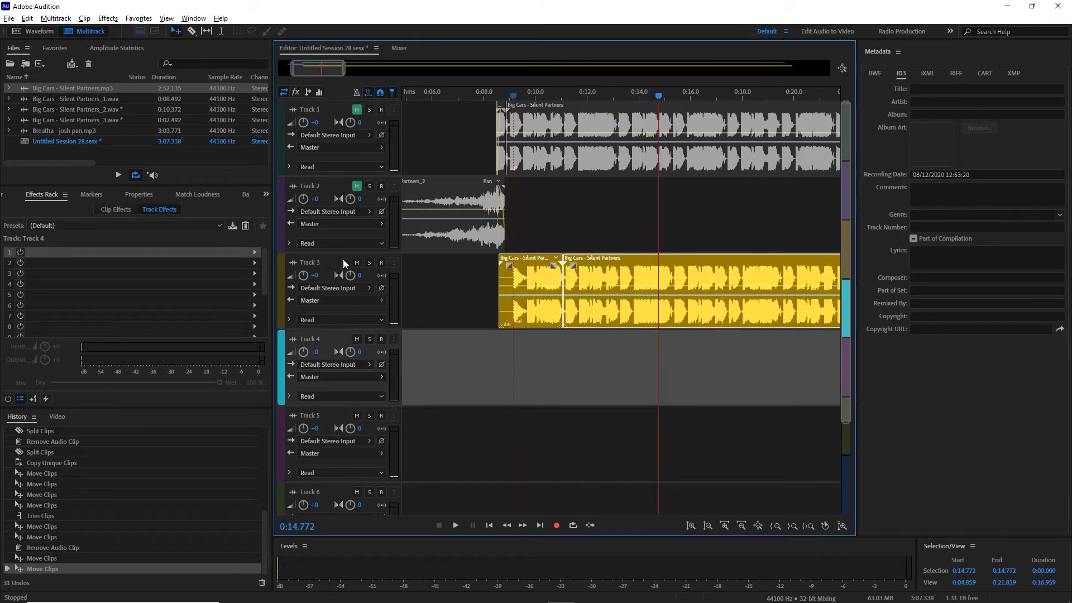
pyautogui.click(360, 263)
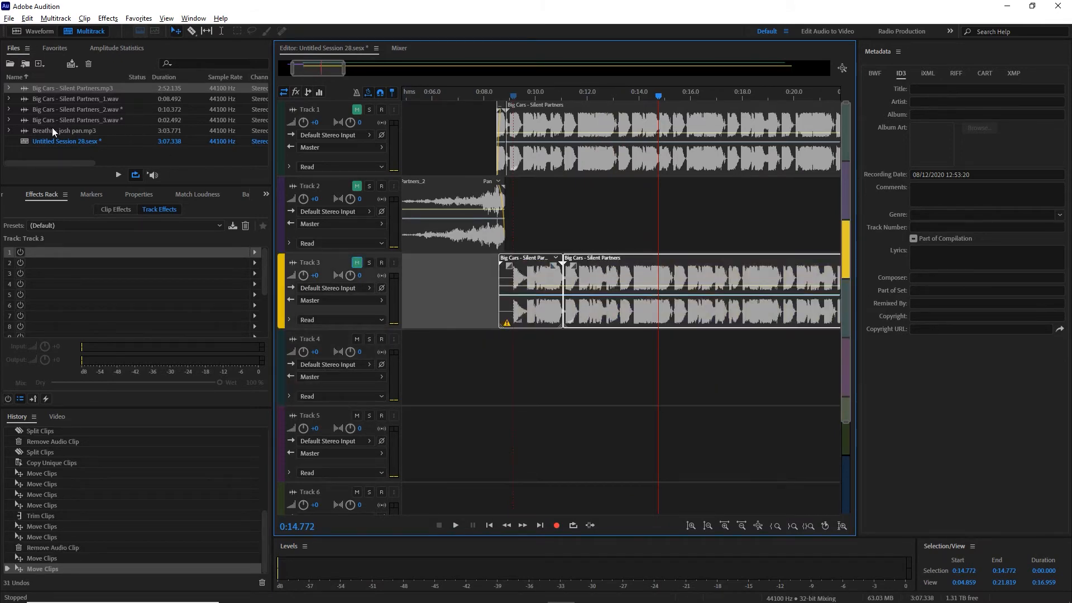
# Add Breatha - josh pan.mp3 to Track 5 near the session start and play it from 0:04.969
pyautogui.moveTo(52, 128); pyautogui.dragTo(406, 416)
pyautogui.press('Home')
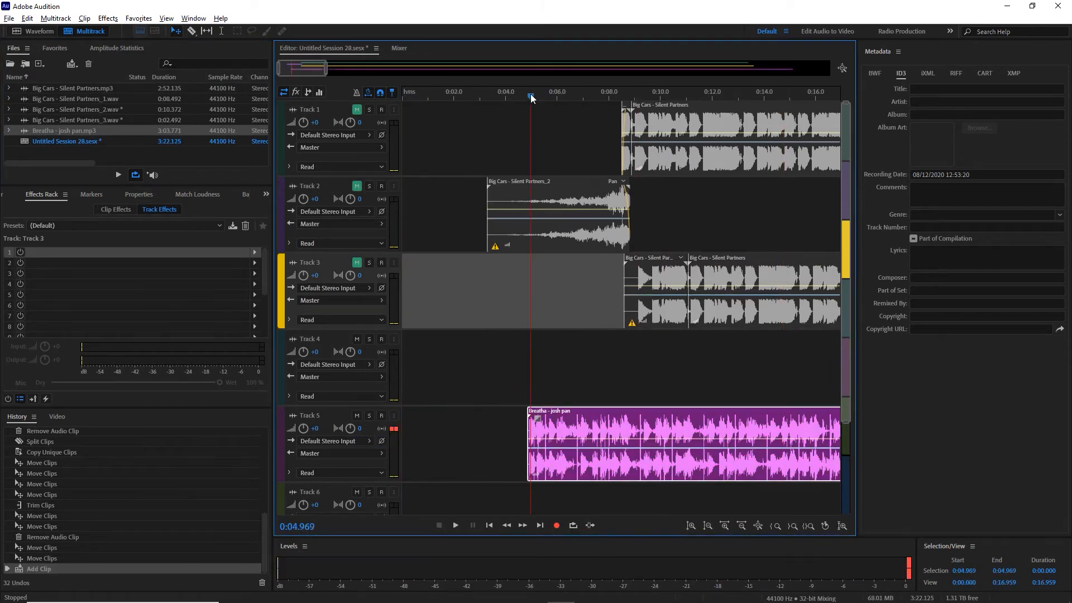
pyautogui.press('space')
pyautogui.scroll(-1, 505, 93)
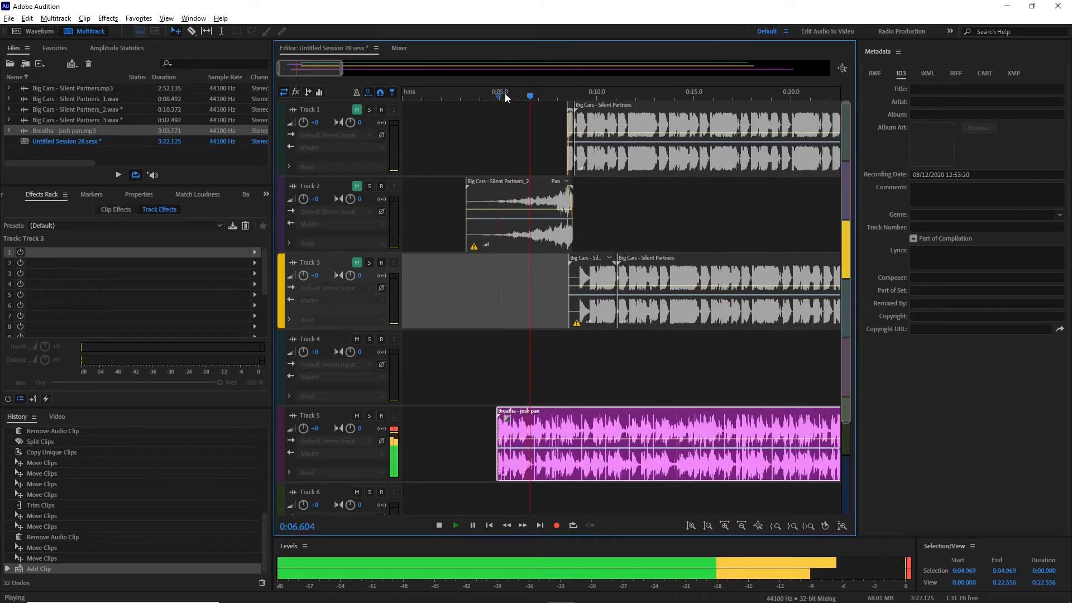
pyautogui.scroll(5, 505, 92)
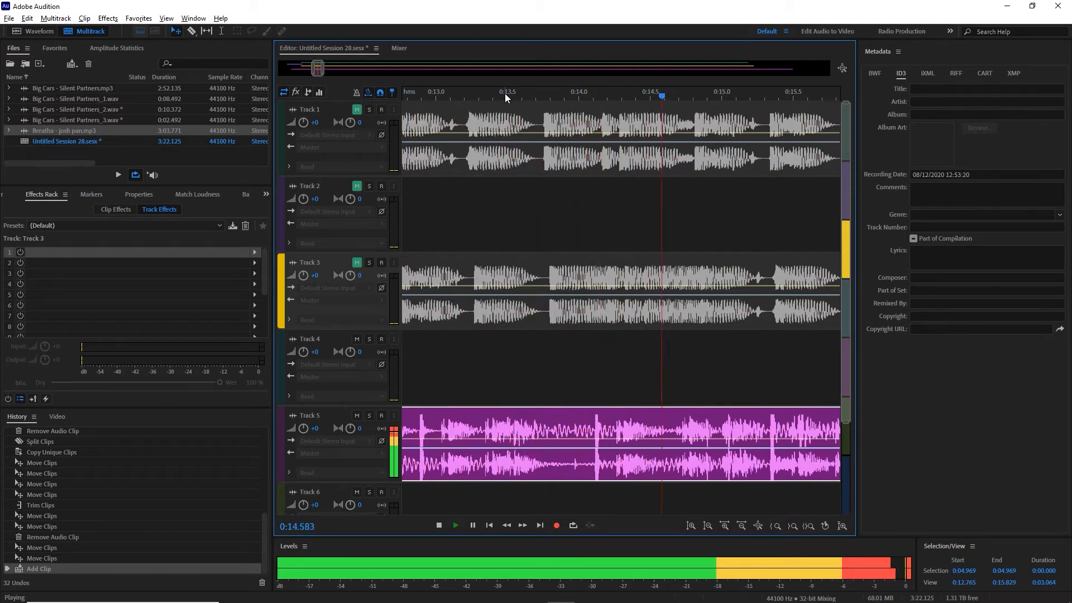
pyautogui.press('space')
pyautogui.scroll(-2, 542, 114)
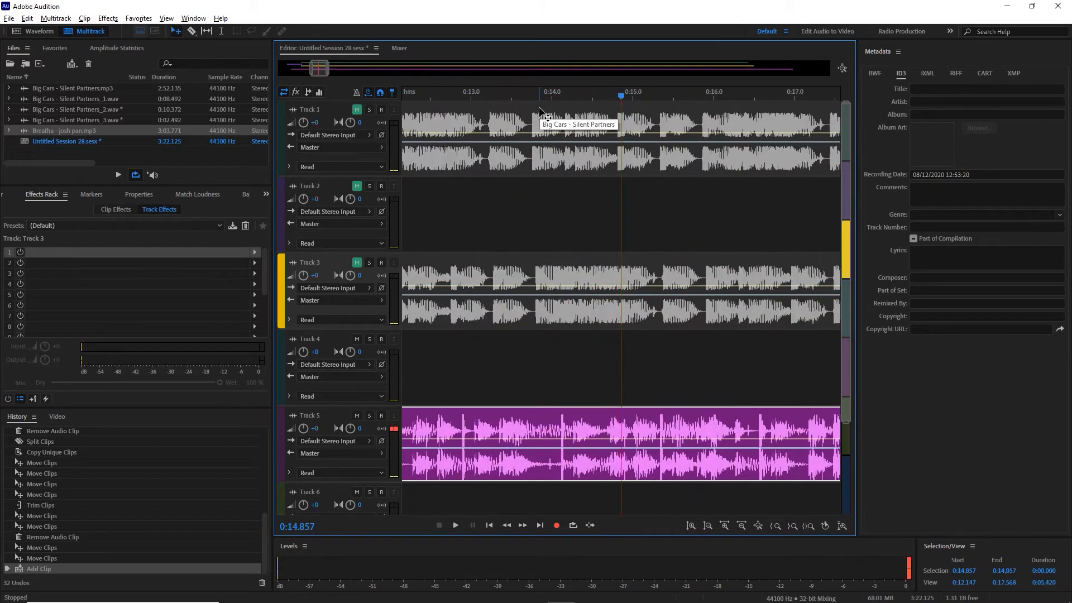
# Play the Breatha clip on Track 5 from 0:04.225 to find a suitable cut point
pyautogui.scroll(-8, 510, 278)
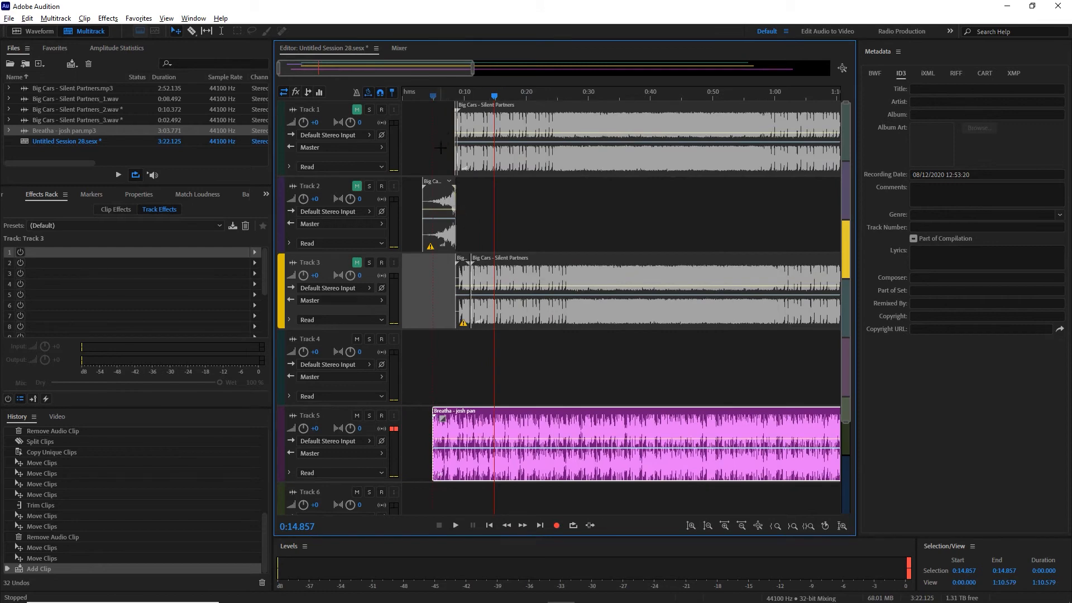
pyautogui.click(436, 102)
pyautogui.moveTo(438, 97); pyautogui.dragTo(429, 97)
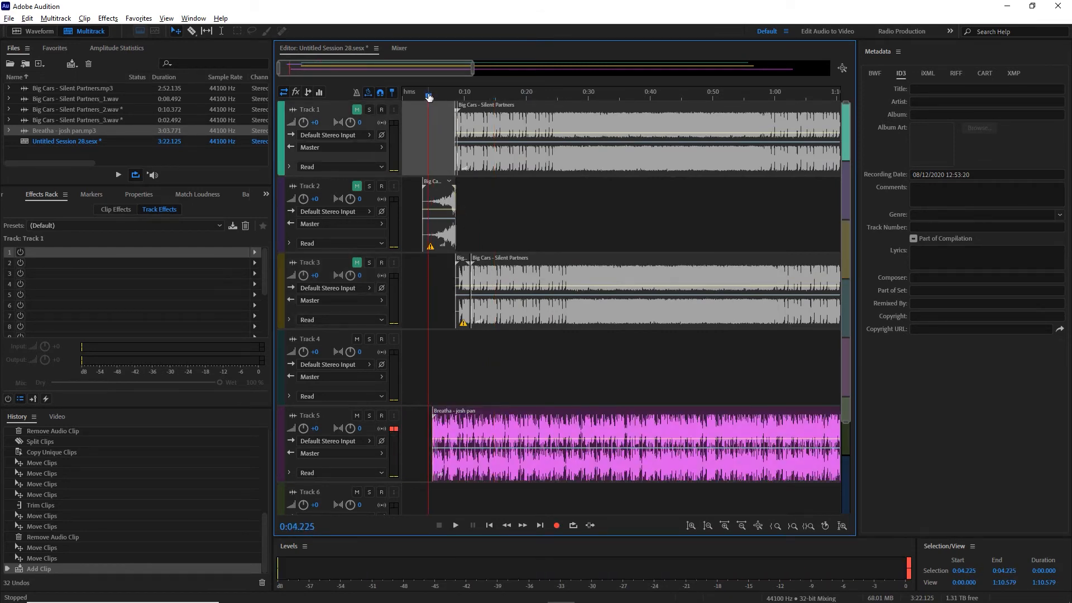
pyautogui.scroll(6, 430, 98)
pyautogui.press('space')
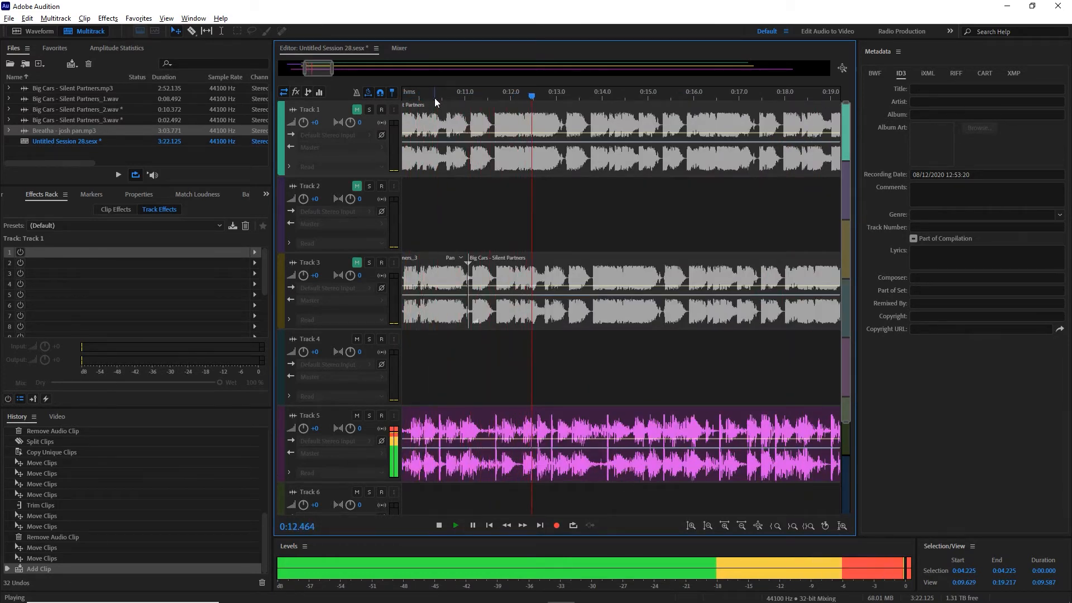
pyautogui.press('space')
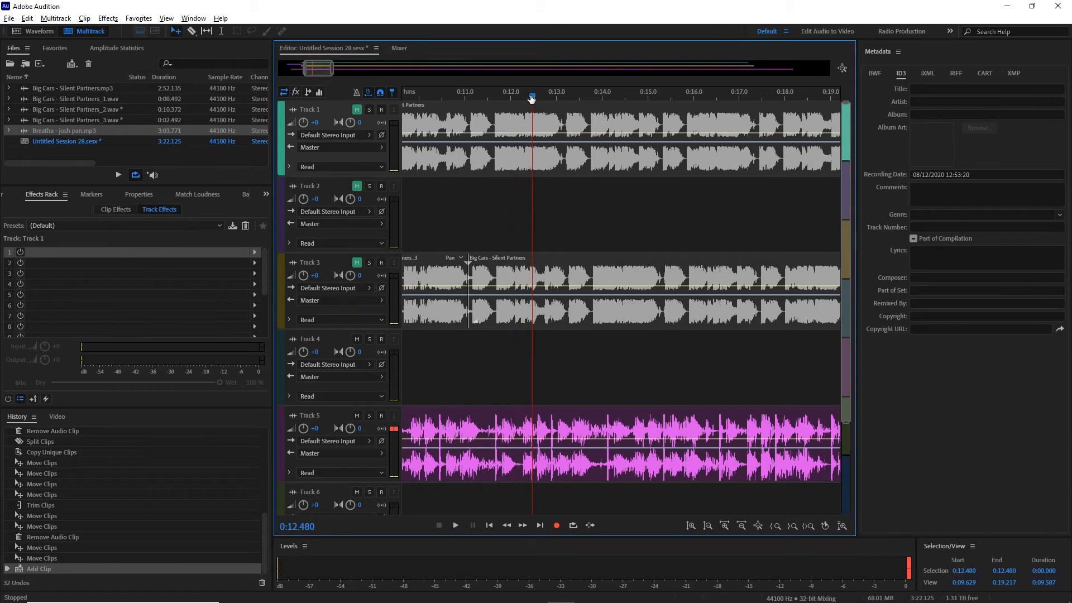
# Split the Breatha clip on Track 5 at 0:12.548 and delete the part after the playhead
pyautogui.moveTo(531, 98); pyautogui.dragTo(534, 98)
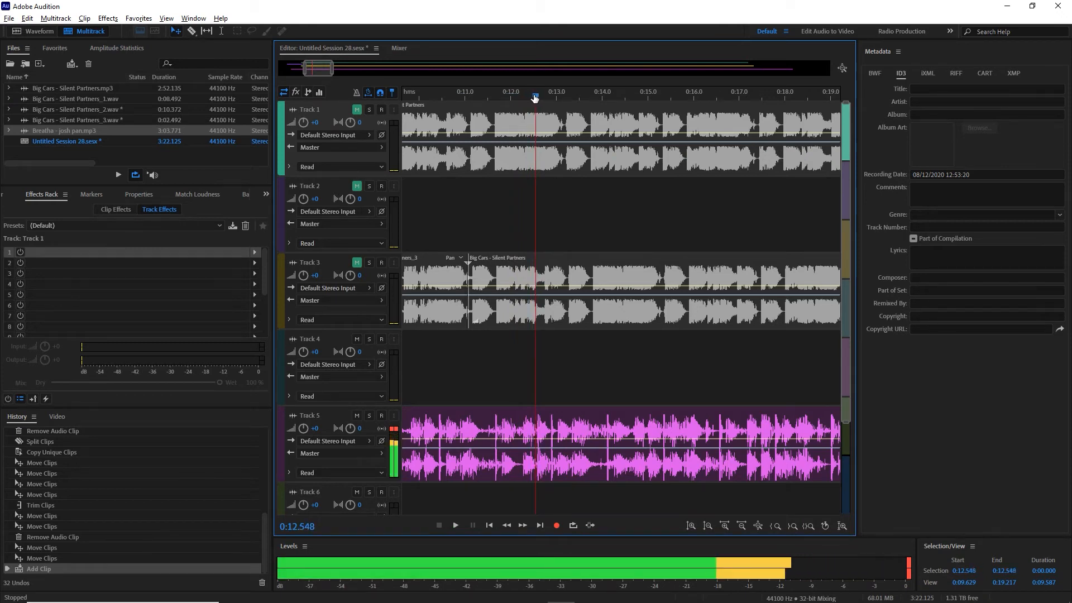
pyautogui.click(566, 417)
pyautogui.hotkey('ctrl', 'k')
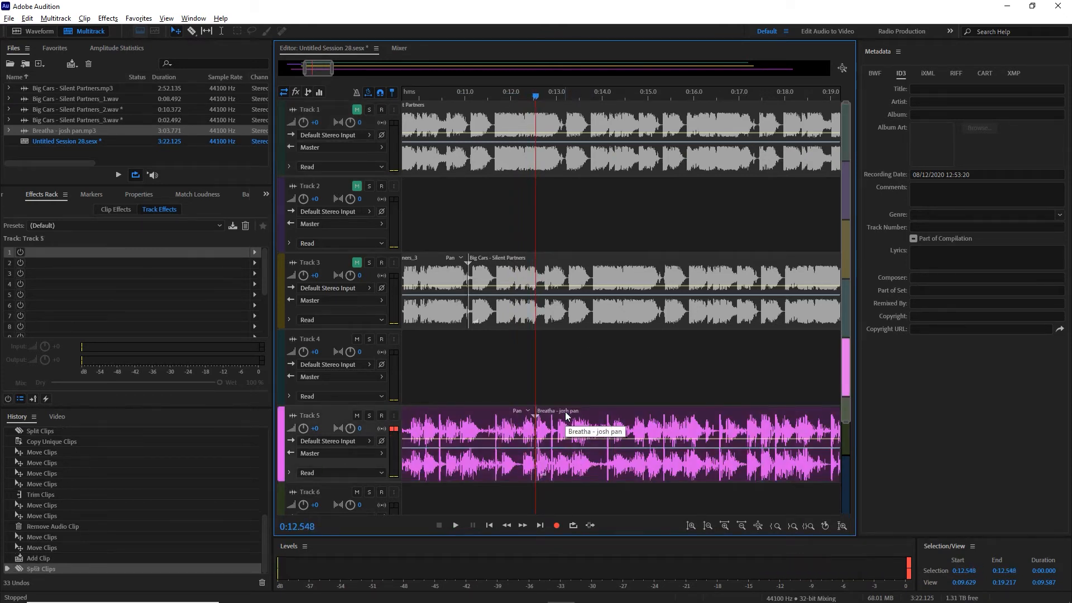
pyautogui.press('Delete')
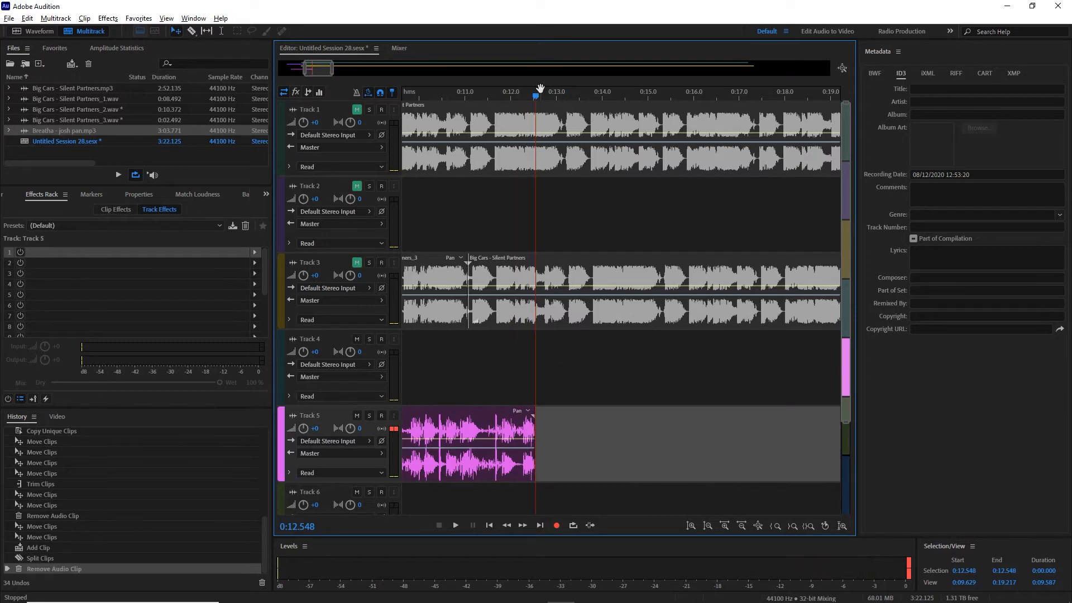
# Split the Breatha clip on Track 5 at 0:12.231 and copy the short end piece straight down to Track 6
pyautogui.moveTo(535, 98); pyautogui.dragTo(521, 99)
pyautogui.click(528, 432)
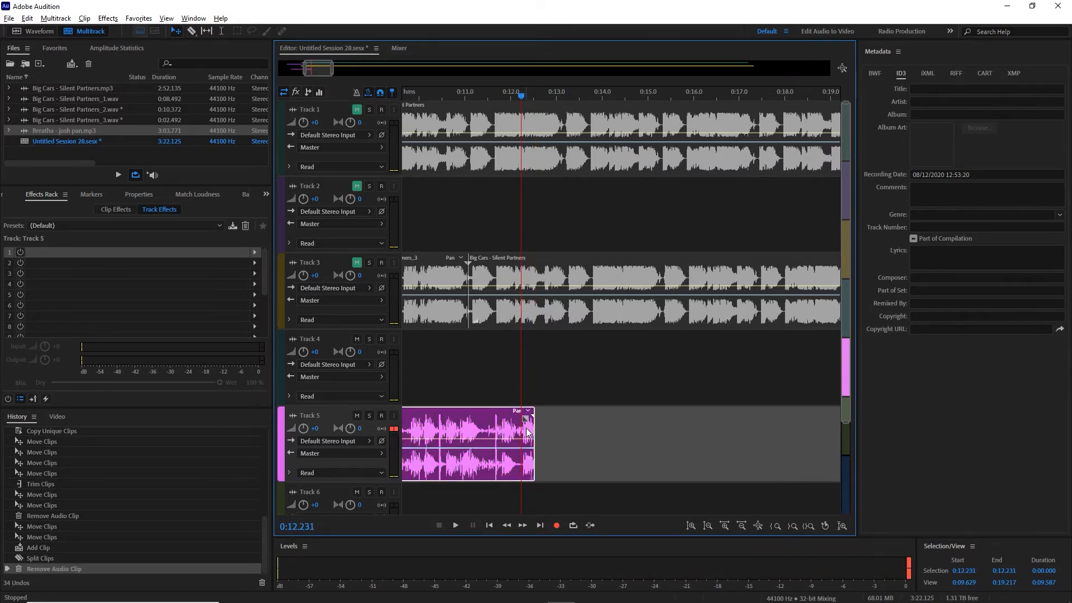
pyautogui.hotkey('ctrl', 'k')
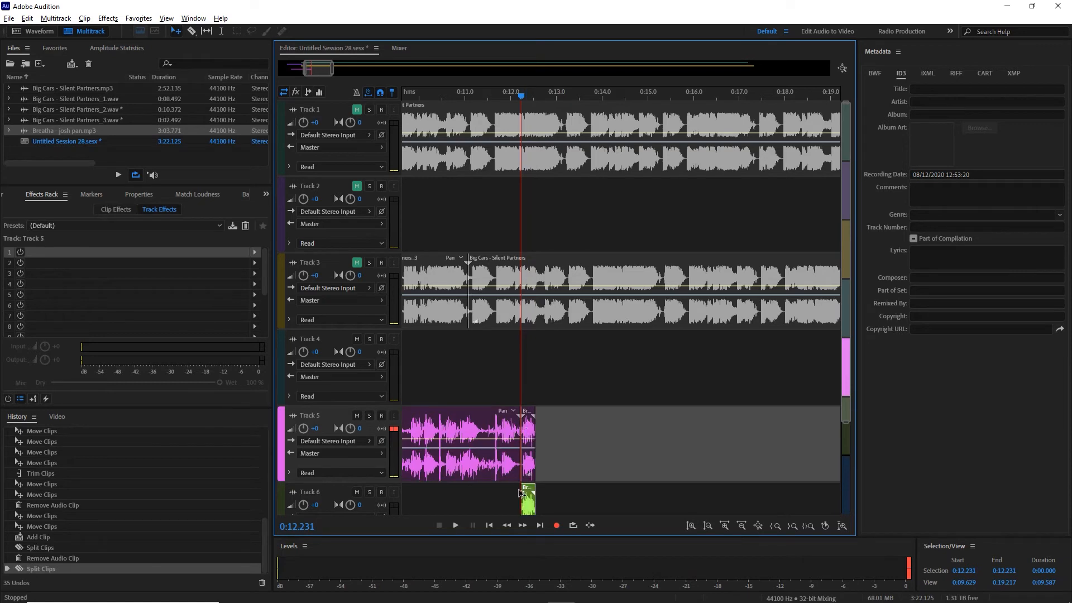
pyautogui.rightClick(519, 491)
pyautogui.click(539, 498)
# Add a Studio Reverb to Track 6 with the Great Hall preset and the Dry output level set to 100%
pyautogui.click(349, 497)
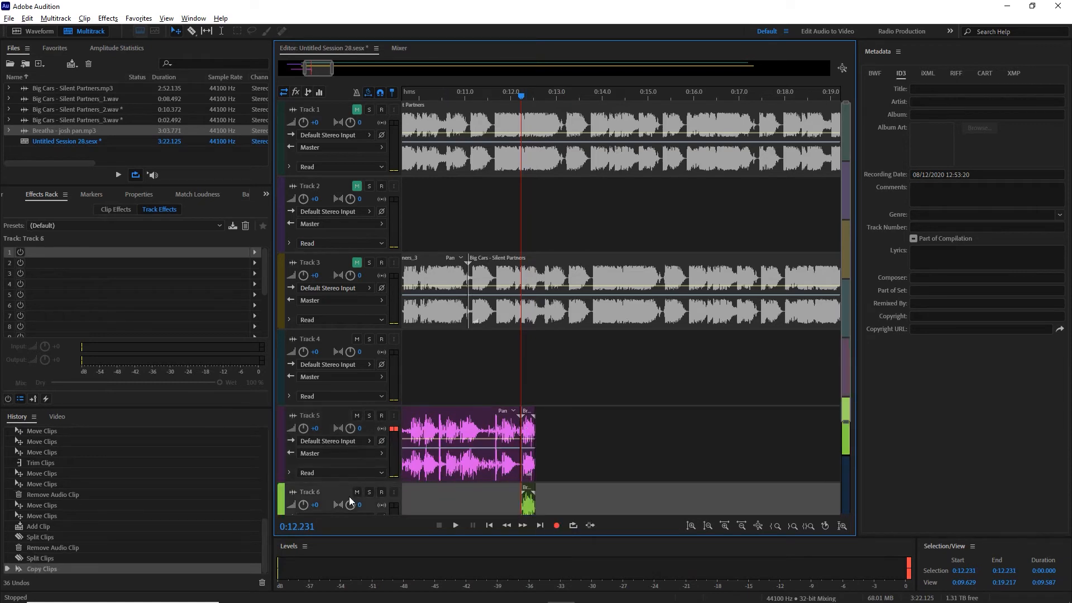
pyautogui.click(253, 252)
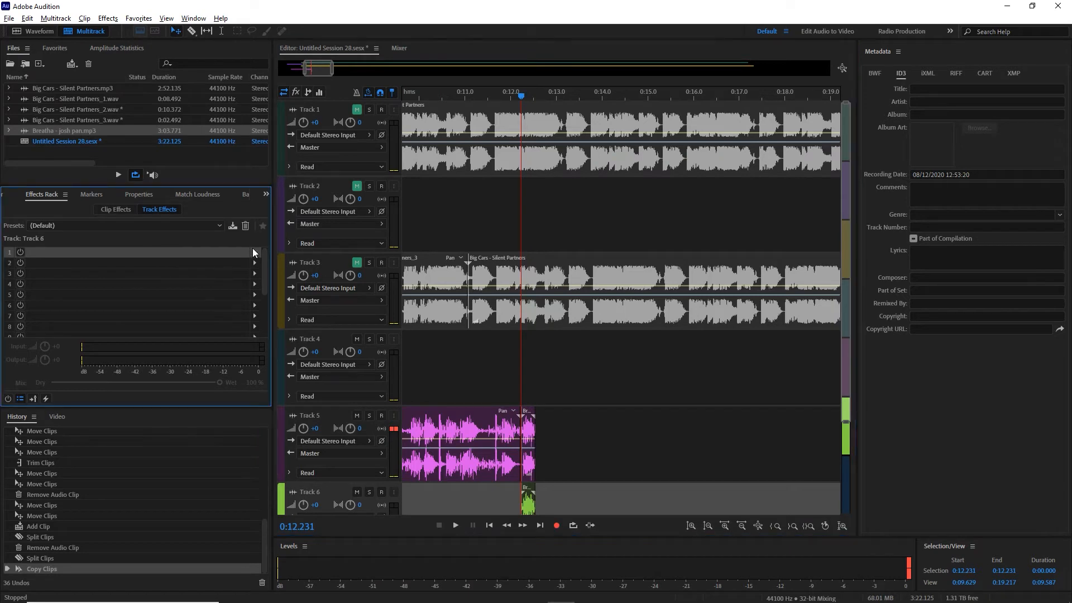
pyautogui.moveTo(319, 393)
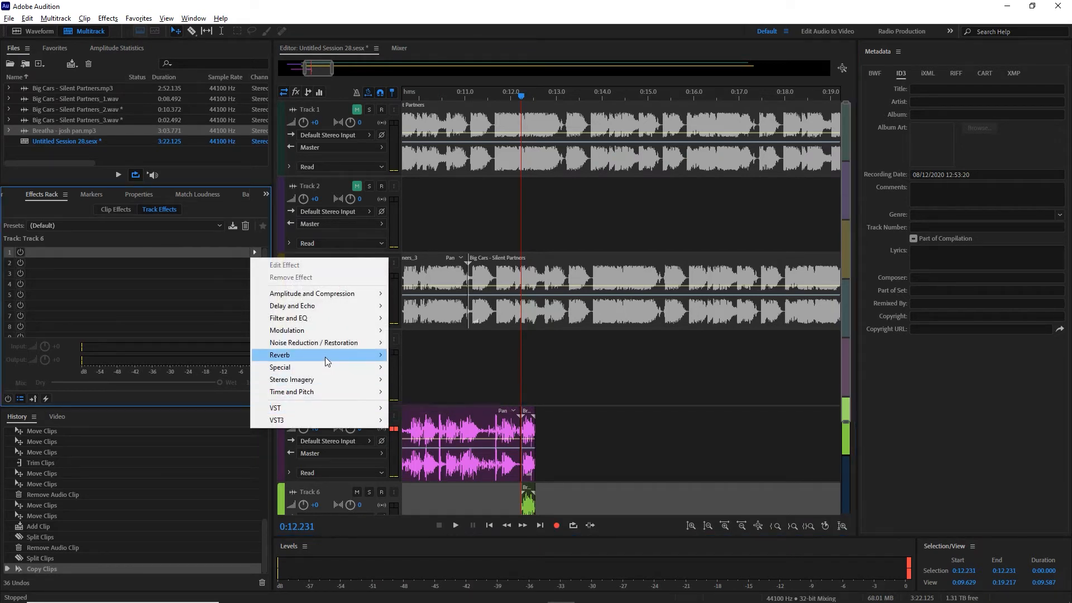
pyautogui.moveTo(325, 356)
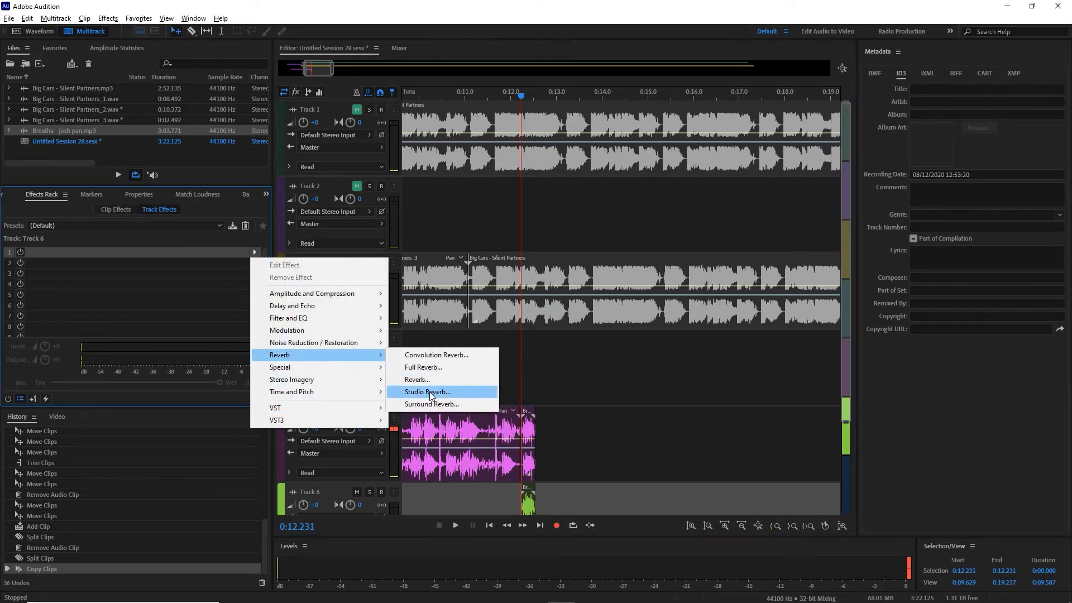
pyautogui.click(430, 391)
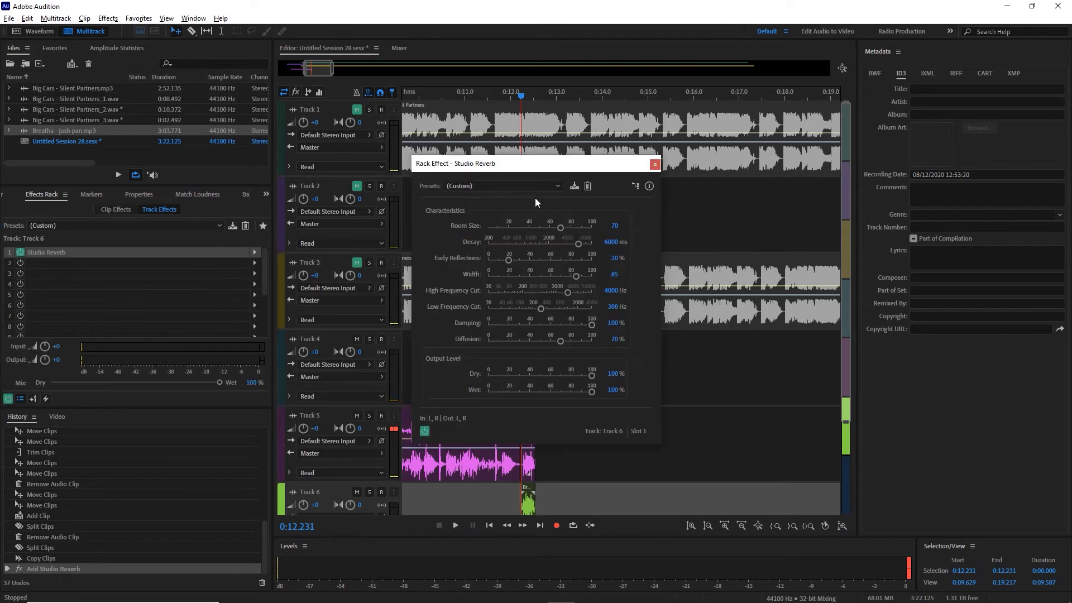
pyautogui.click(535, 186)
pyautogui.click(496, 250)
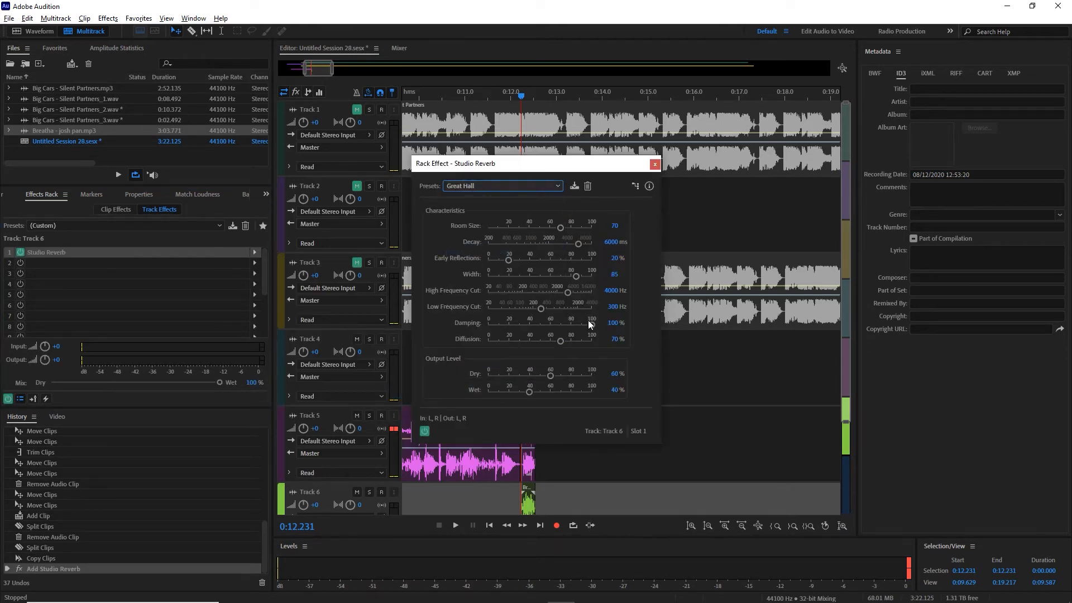
pyautogui.click(615, 375)
pyautogui.write('100')
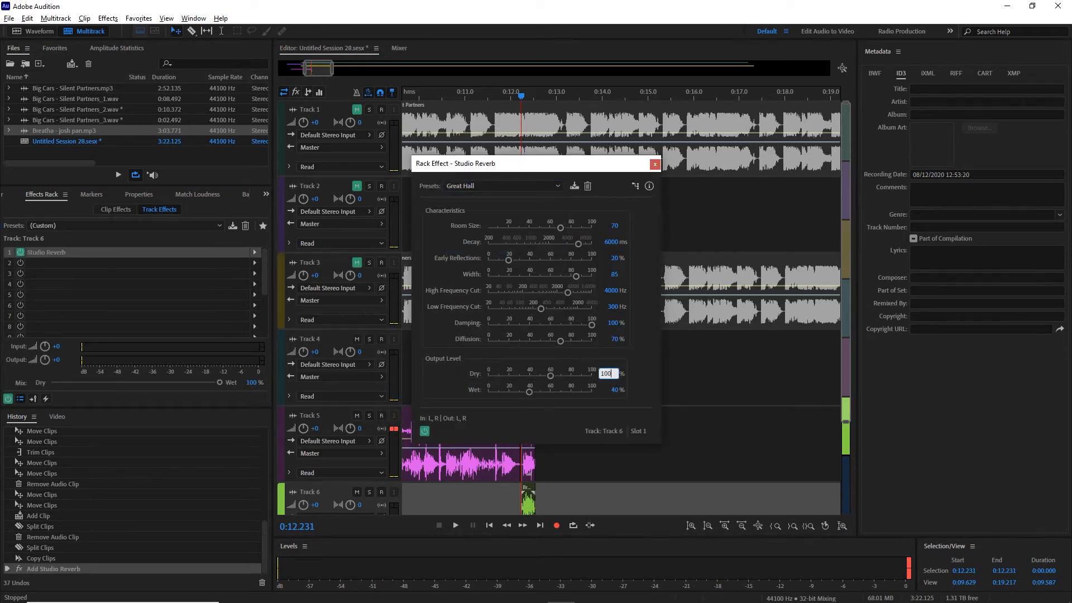
pyautogui.click(656, 164)
# Play the session from 0:04.768 through the end of the Breatha clip to check the reverb tail
pyautogui.moveTo(479, 96)
pyautogui.mouseDown()
pyautogui.moveTo(381, 101)
pyautogui.moveTo(493, 105)
pyautogui.mouseUp()
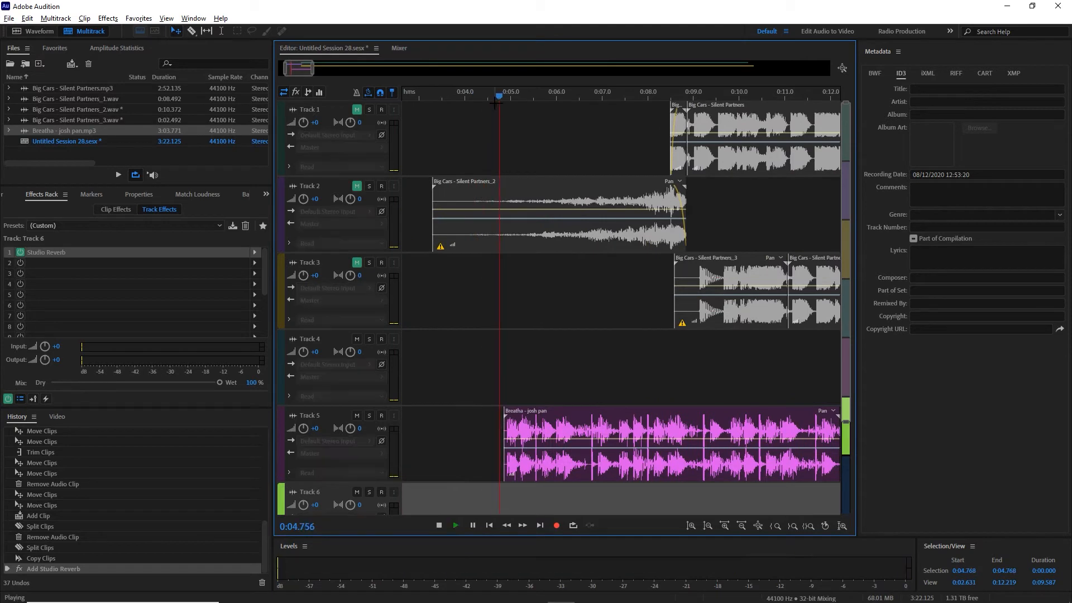
pyautogui.press('space')
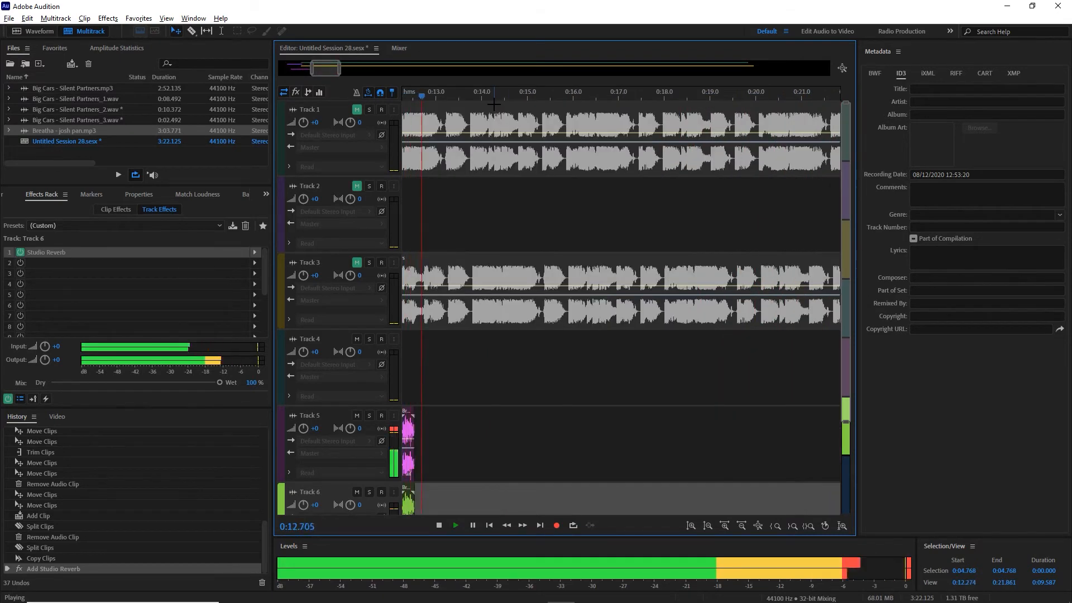
pyautogui.scroll(-3, 642, 272)
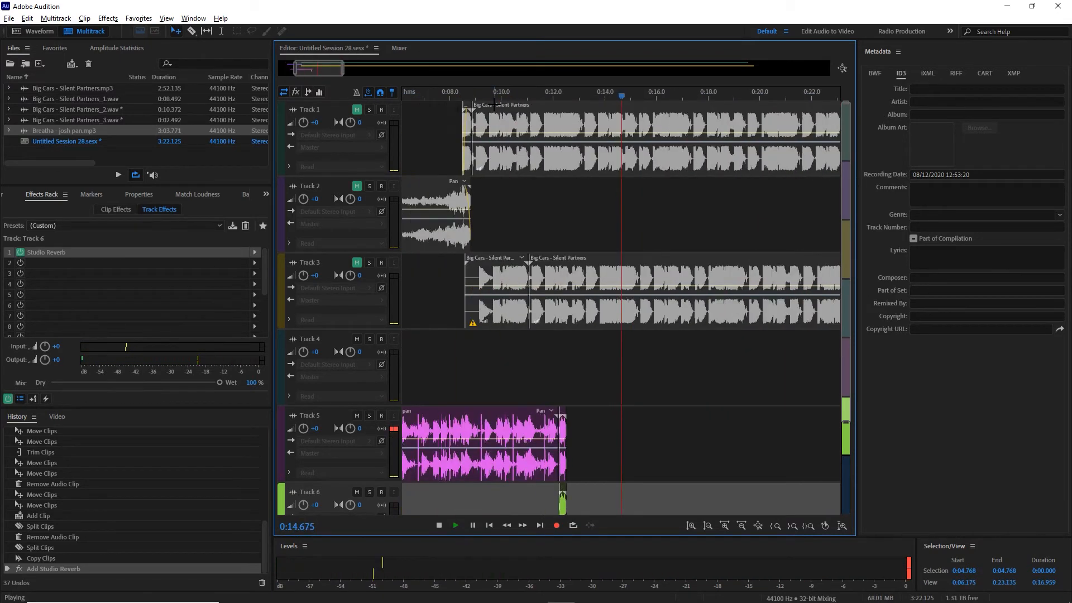
pyautogui.press('space')
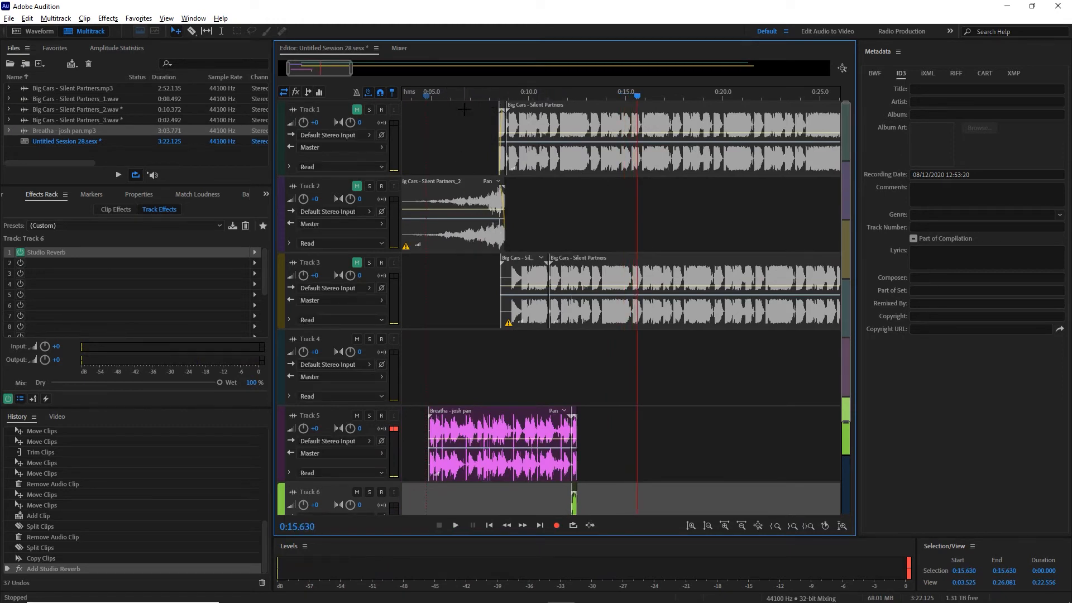
# Play the Breatha clip from 0:06.715 to find an earlier cut point and split it at 0:09.146
pyautogui.click(464, 98)
pyautogui.scroll(3, 464, 99)
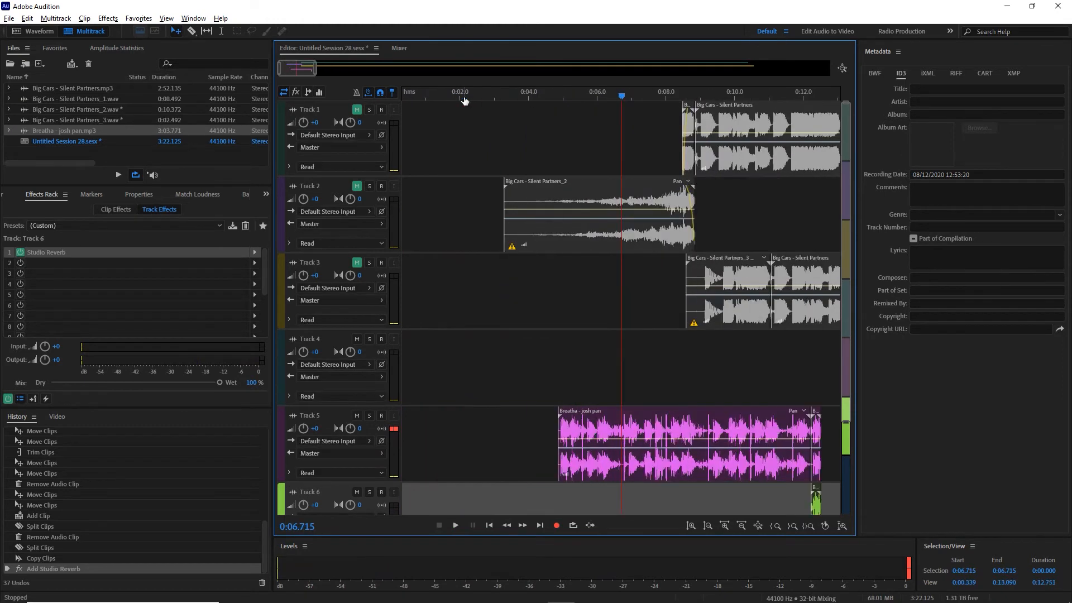
pyautogui.press('space')
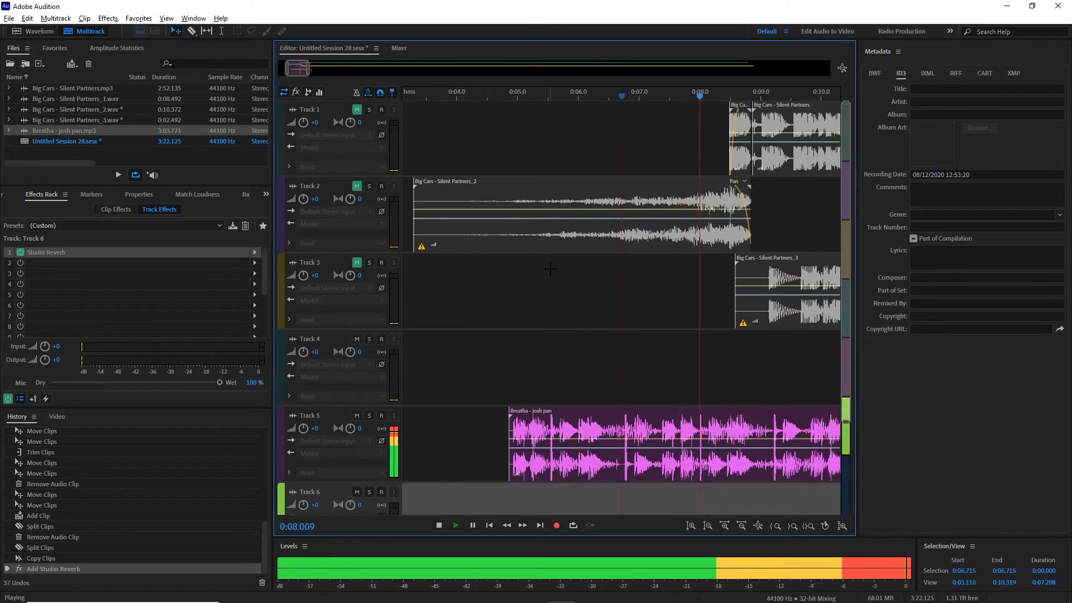
pyautogui.press('space')
pyautogui.click(804, 430)
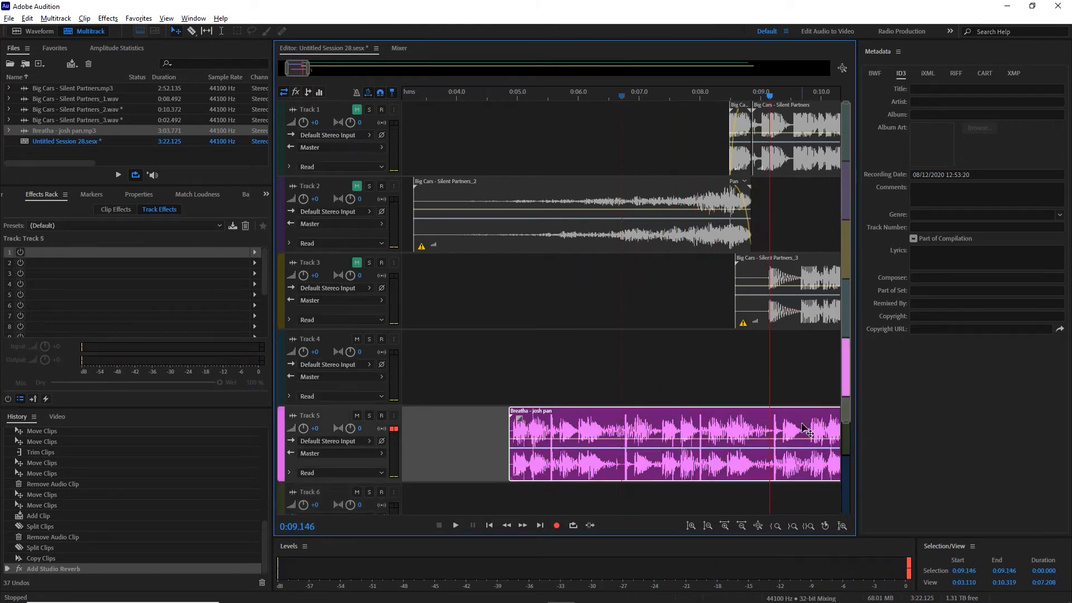
pyautogui.hotkey('ctrl', 'k')
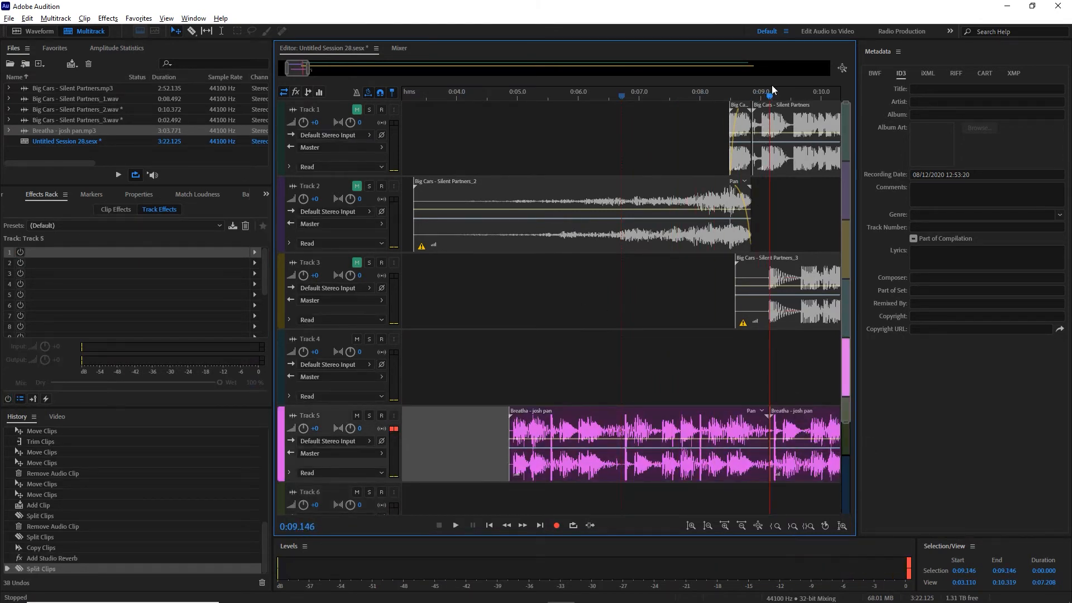
# Split the Breatha clip on Track 5 again at 0:09.327 and delete the long piece after the playhead
pyautogui.moveTo(768, 98); pyautogui.dragTo(779, 99)
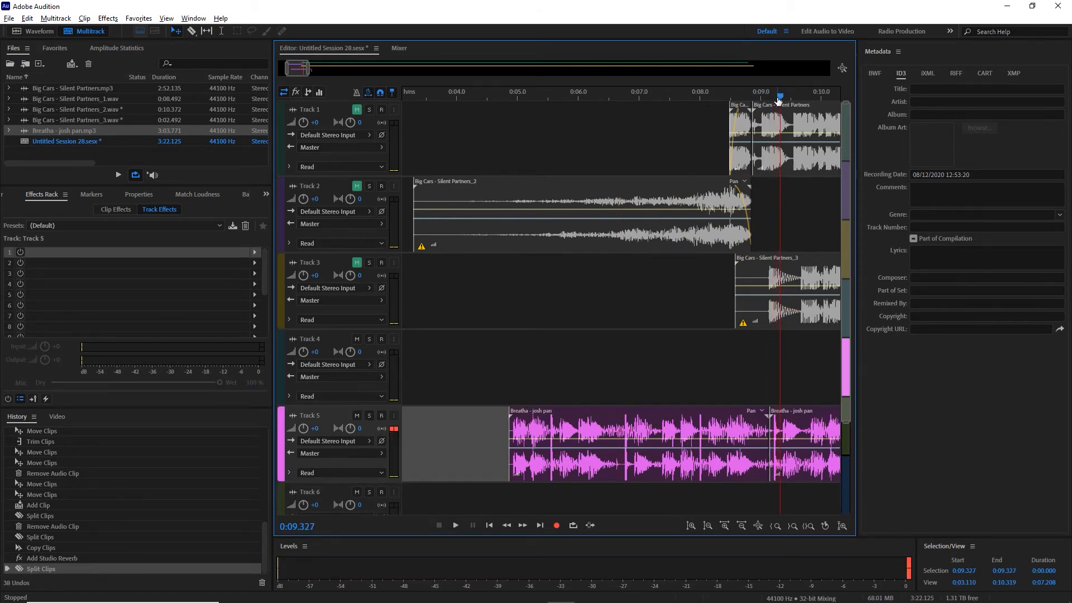
pyautogui.click(805, 425)
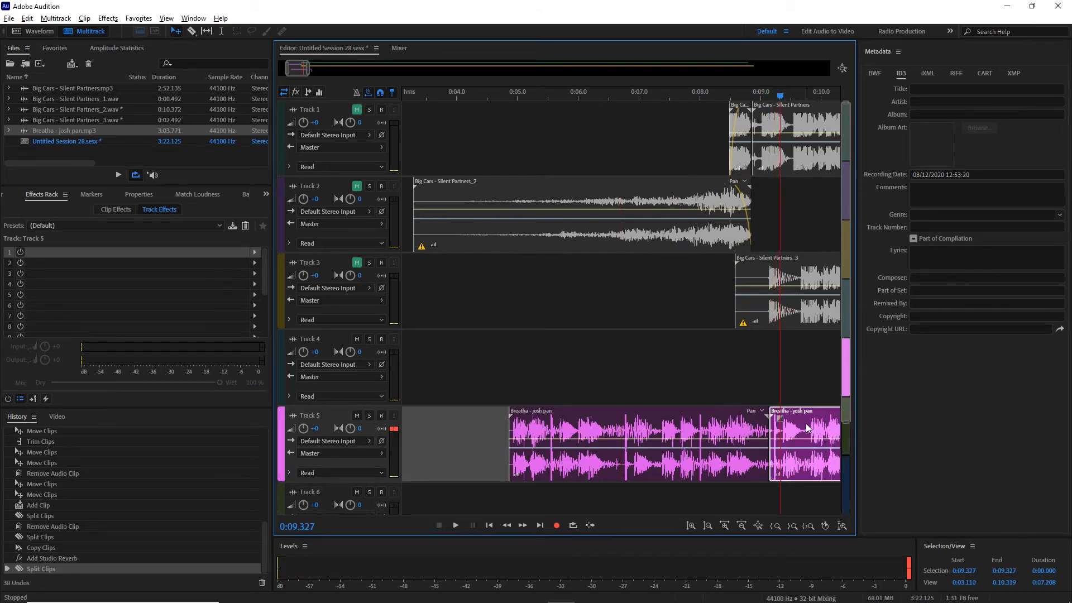
pyautogui.hotkey('ctrl', 'k')
pyautogui.click(806, 426)
pyautogui.scroll(1, 806, 427)
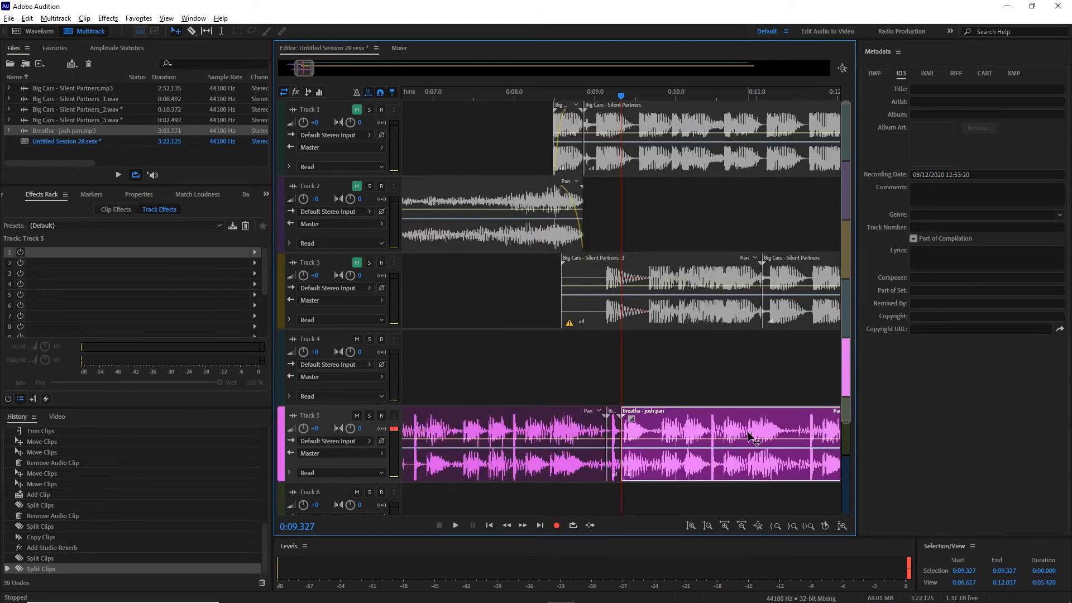
pyautogui.press('Delete')
# Delete the two leftover short Breatha clips after 0:12.0 on Tracks 5 and 6
pyautogui.scroll(-1, 757, 430)
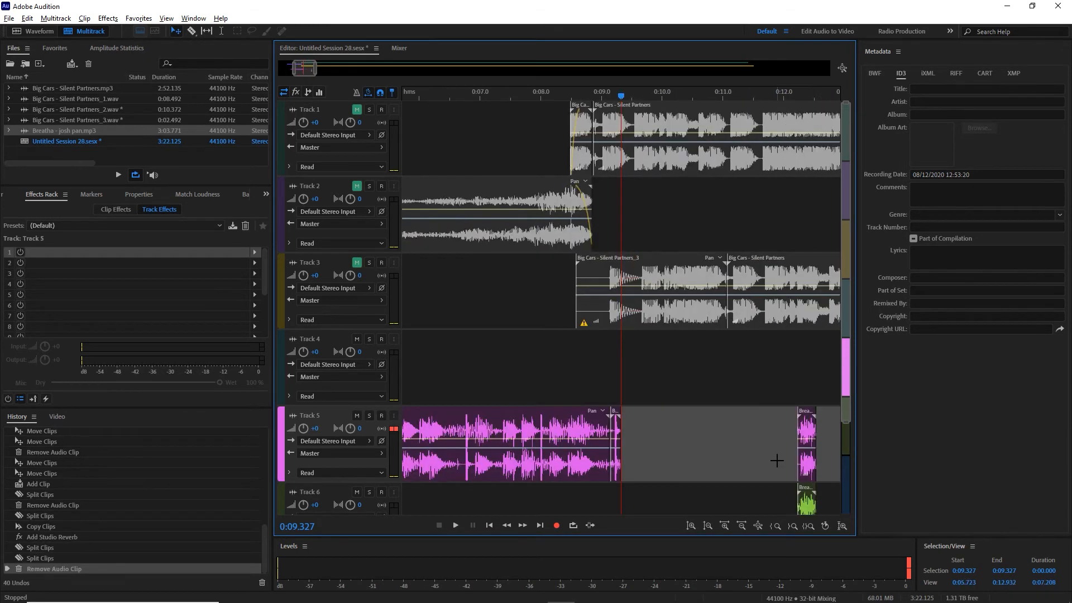
pyautogui.moveTo(762, 421); pyautogui.dragTo(818, 514)
pyautogui.press('Delete')
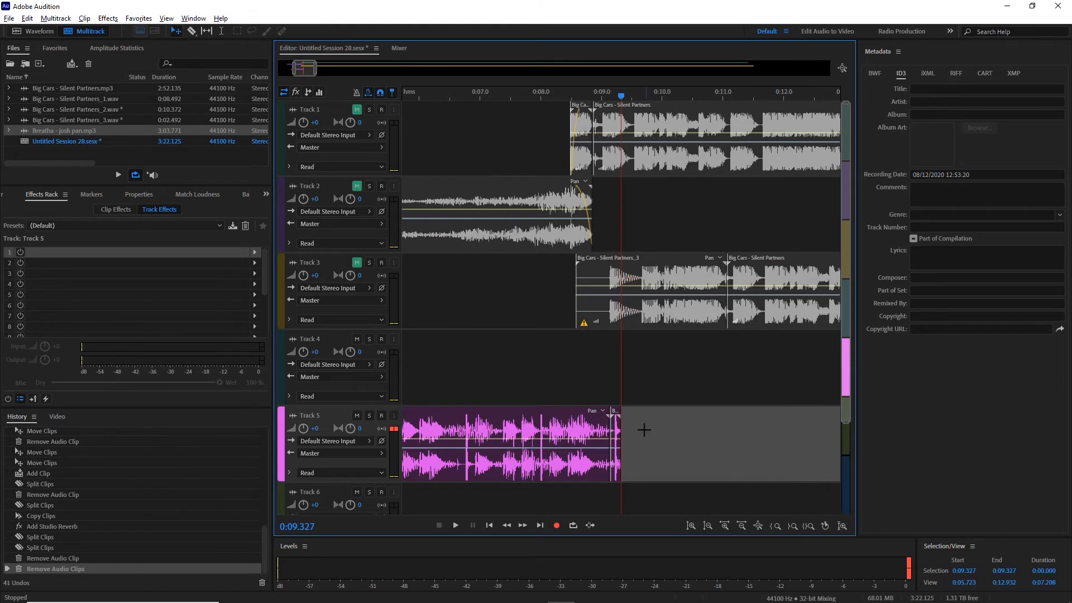
# Copy the short end piece of the Breatha clip from Track 5 to Track 6 and play the transition from 0:05.484
pyautogui.moveTo(618, 428); pyautogui.dragTo(621, 495)
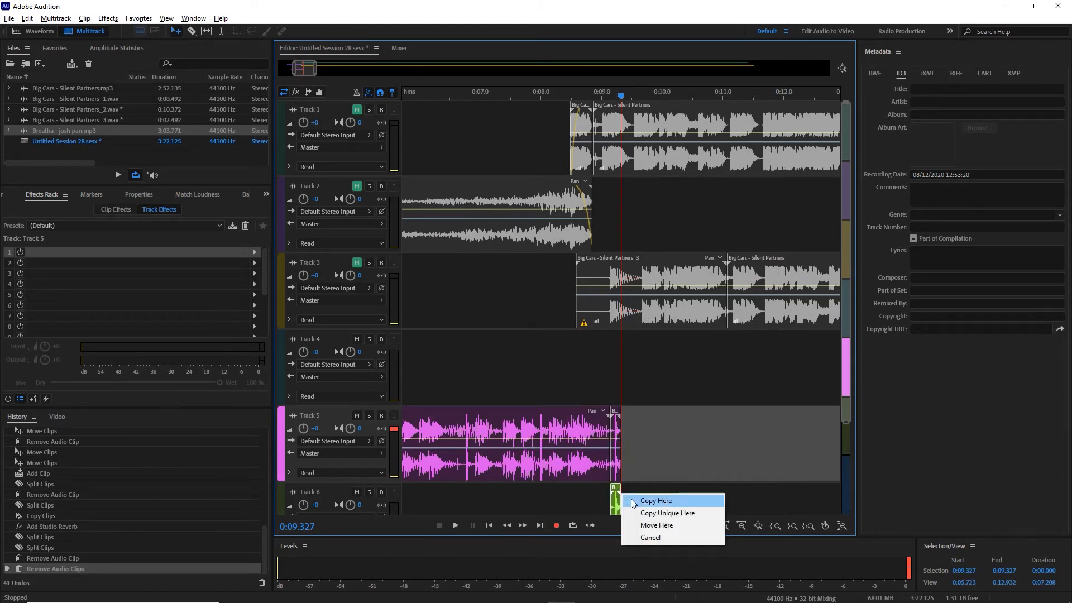
pyautogui.click(639, 502)
pyautogui.moveTo(433, 96); pyautogui.dragTo(401, 104)
pyautogui.press('space')
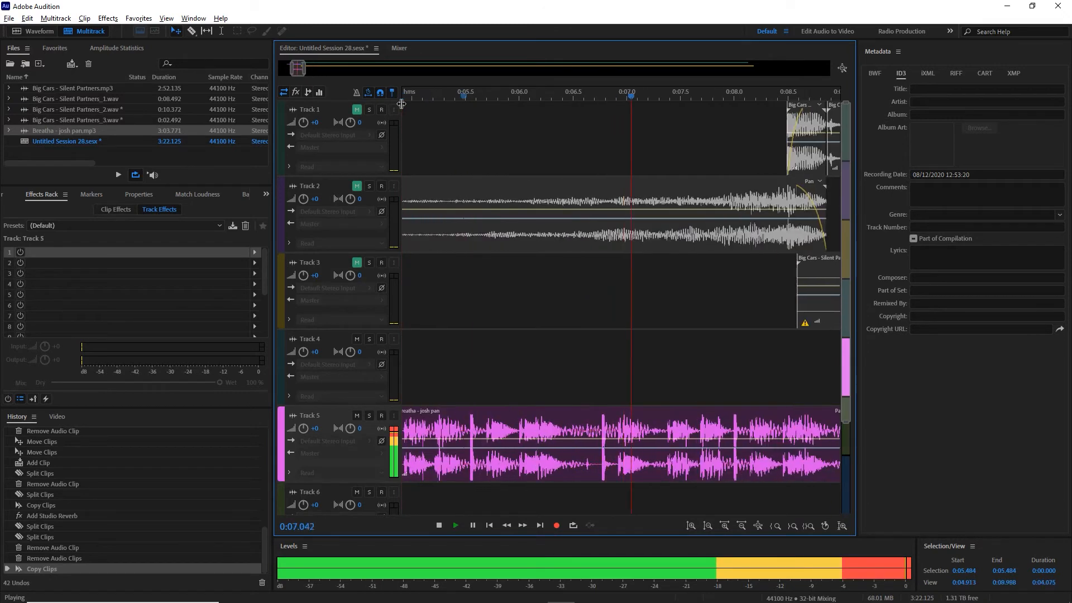
pyautogui.press('=')
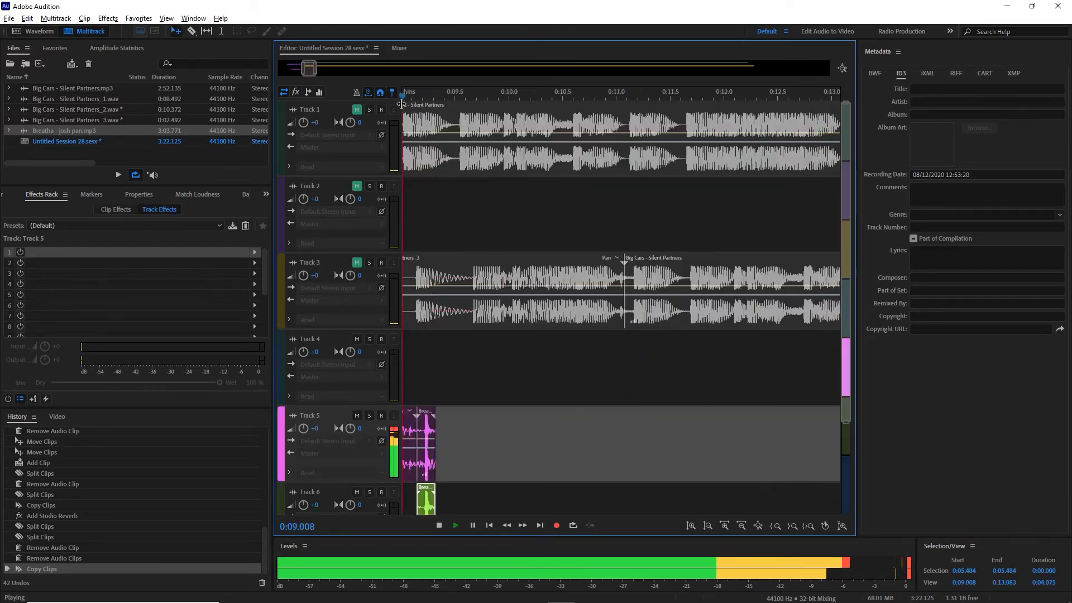
pyautogui.press('-')
pyautogui.press('-')
pyautogui.press('-')
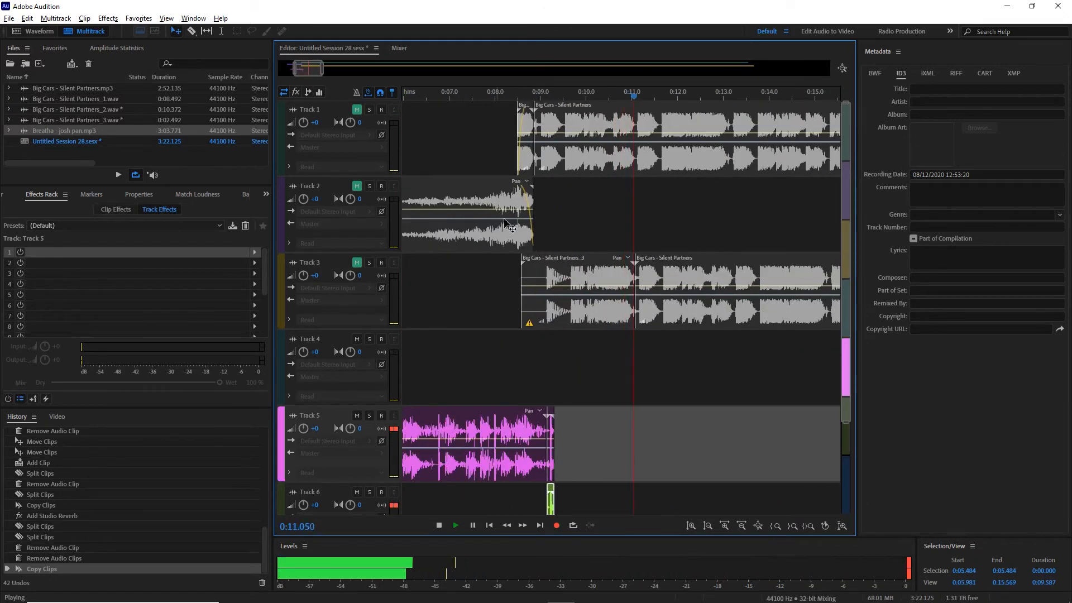
pyautogui.press('space')
# Place the playhead at 0:08.301, shortly before the end of the Breatha clip on Track 5
pyautogui.press('=')
pyautogui.press('=')
pyautogui.press('=')
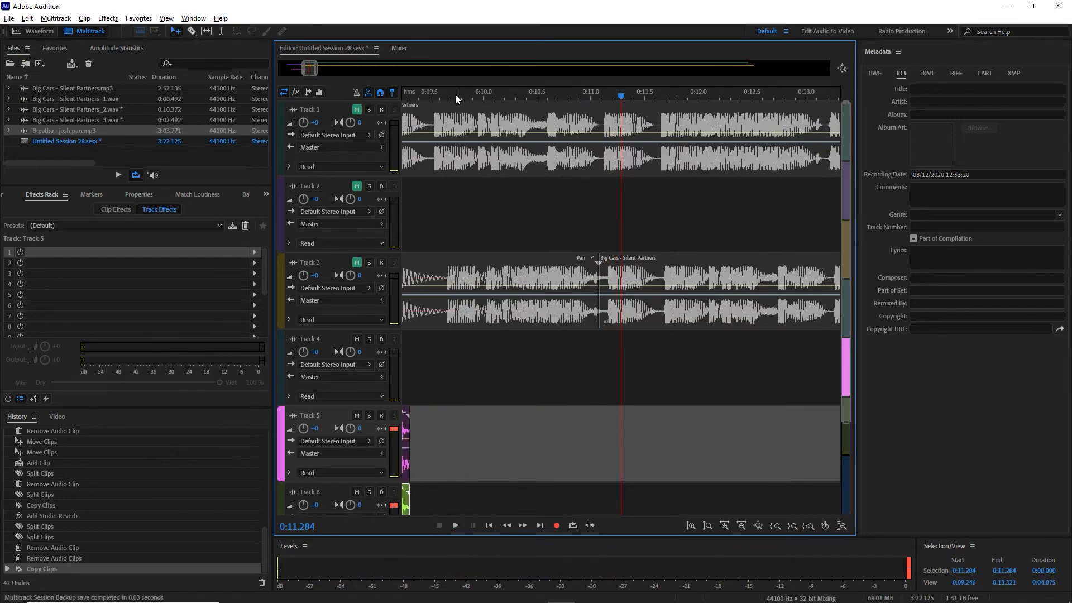
pyautogui.moveTo(445, 99); pyautogui.dragTo(387, 102)
pyautogui.press('=')
pyautogui.press('=')
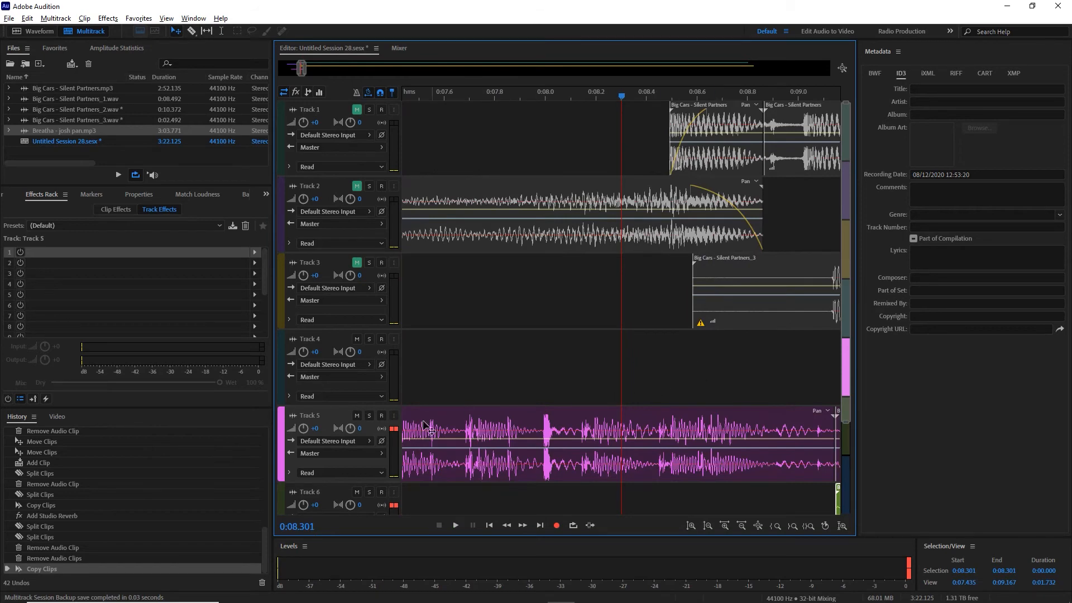
# Add a Hard Limiter with the (Default) preset to the Master track
pyautogui.scroll(-3, 492, 321)
pyautogui.click(365, 452)
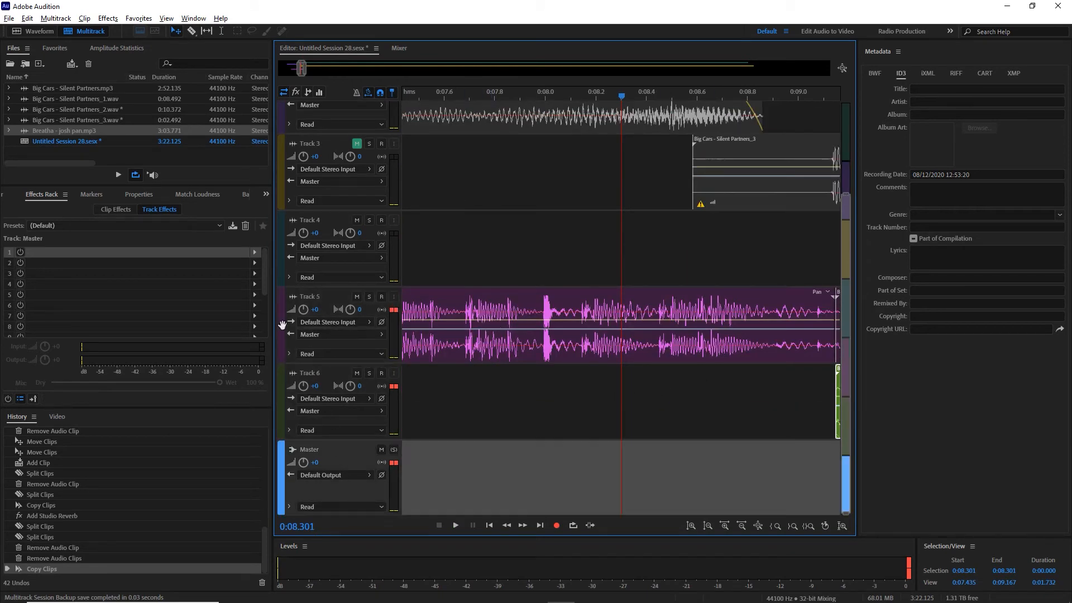
pyautogui.click(253, 259)
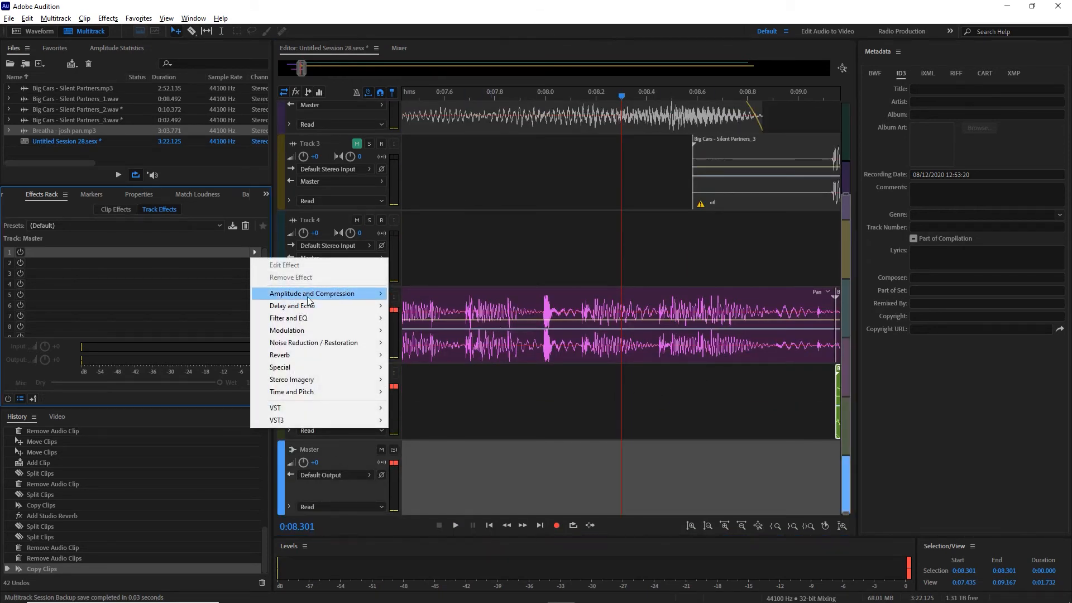
pyautogui.moveTo(309, 295)
pyautogui.click(448, 355)
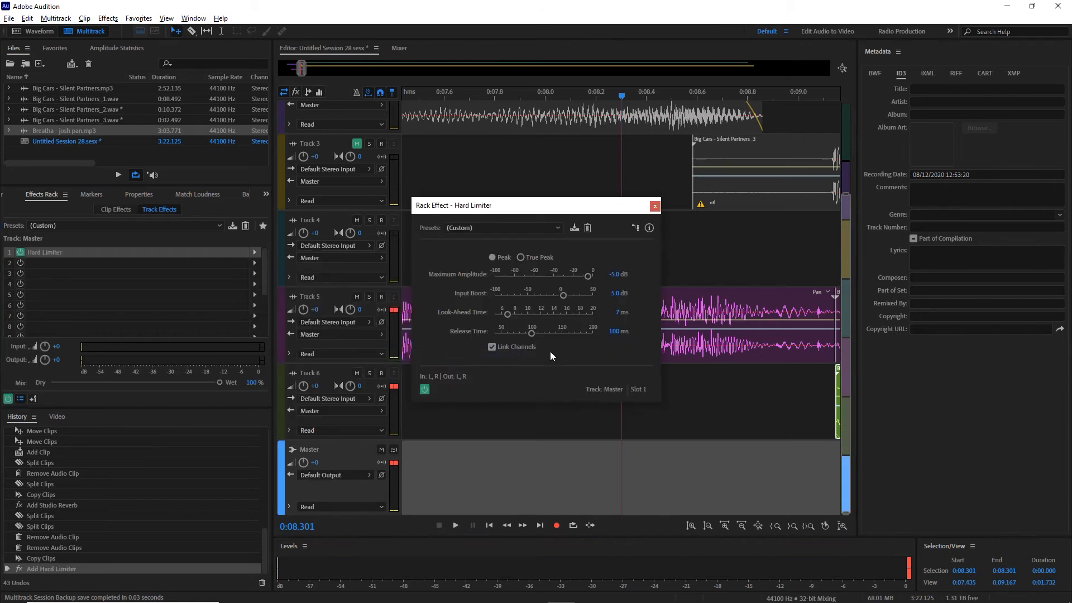
pyautogui.click(533, 229)
pyautogui.click(510, 239)
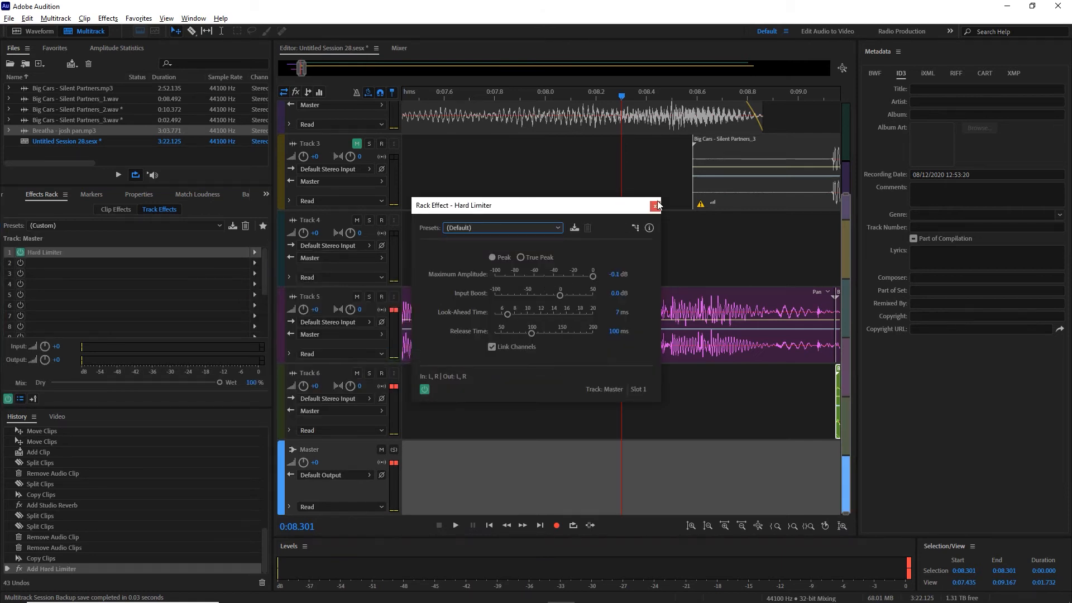
pyautogui.click(655, 206)
# Play the session from 0:08.221 to hear the Breatha ending and its reverb tail through the limiter
pyautogui.click(604, 91)
pyautogui.press('space')
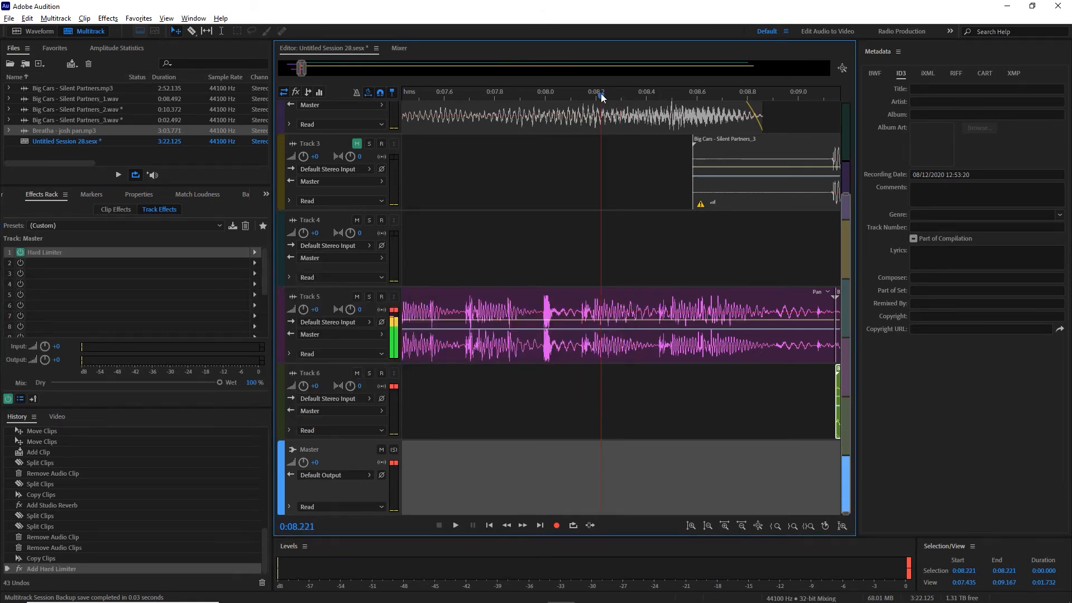
pyautogui.scroll(-2, 602, 98)
pyautogui.scroll(-2, 602, 98)
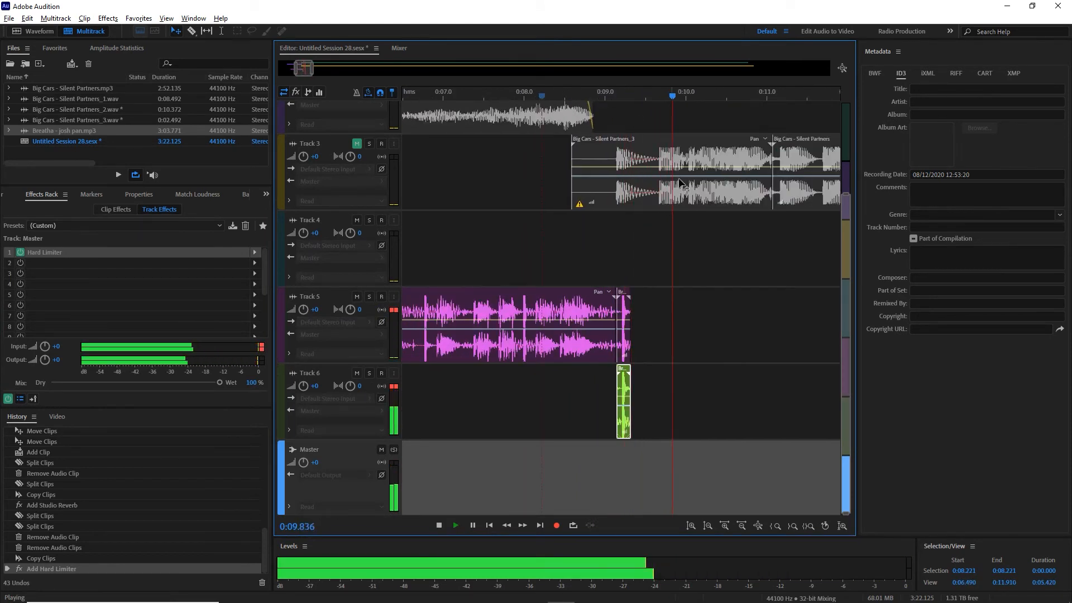
pyautogui.scroll(-4, 580, 234)
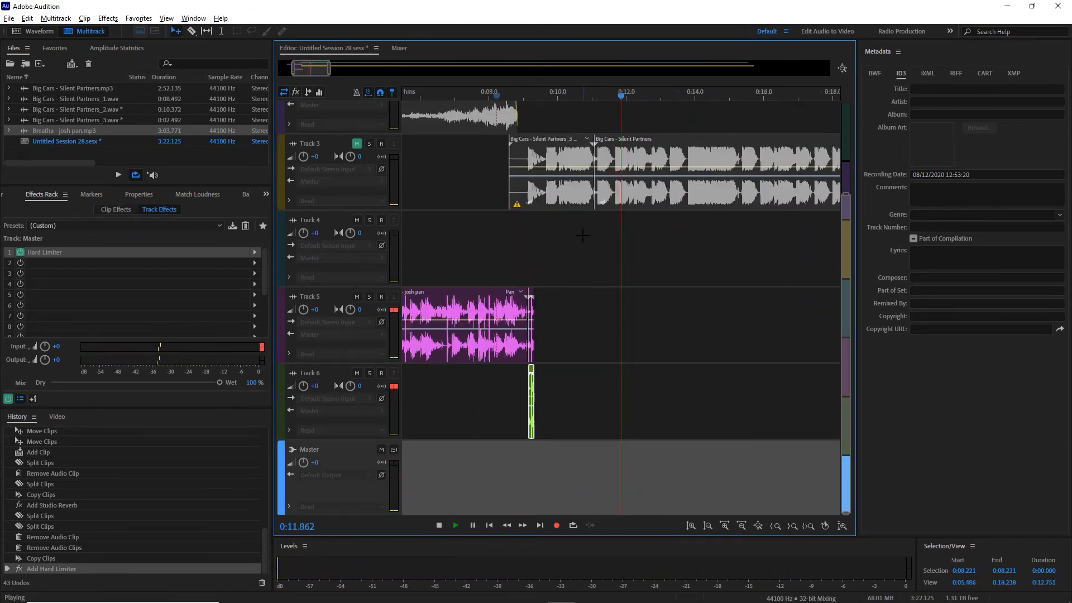
# Play the session from 0:05.112 to hear the whole Breatha section and its reverb tail
pyautogui.press('space')
pyautogui.click(484, 95)
pyautogui.press('space')
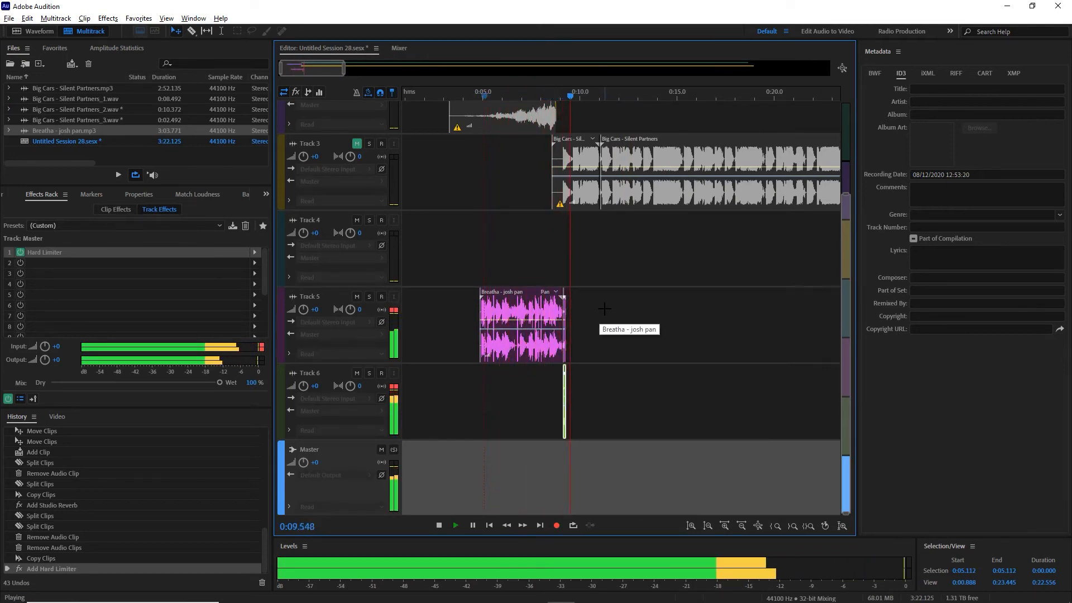
# Copy the Breatha clips on Track 5 to about 0:14.6 and move the copies onto Track 7
pyautogui.moveTo(597, 311); pyautogui.dragTo(455, 318)
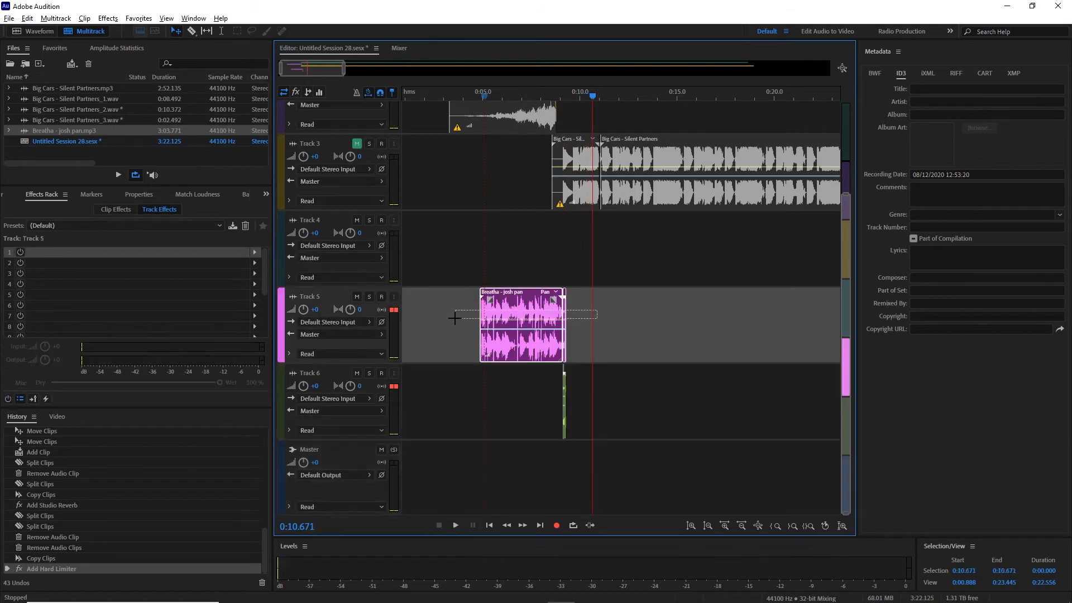
pyautogui.moveTo(524, 296); pyautogui.dragTo(702, 295)
pyautogui.click(733, 301)
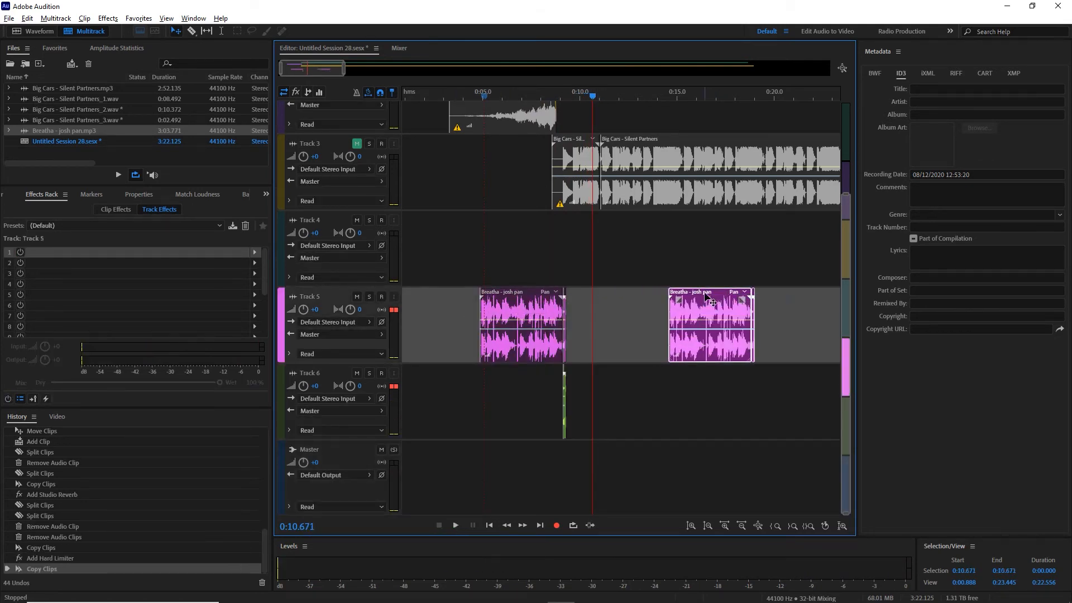
pyautogui.press('\\')
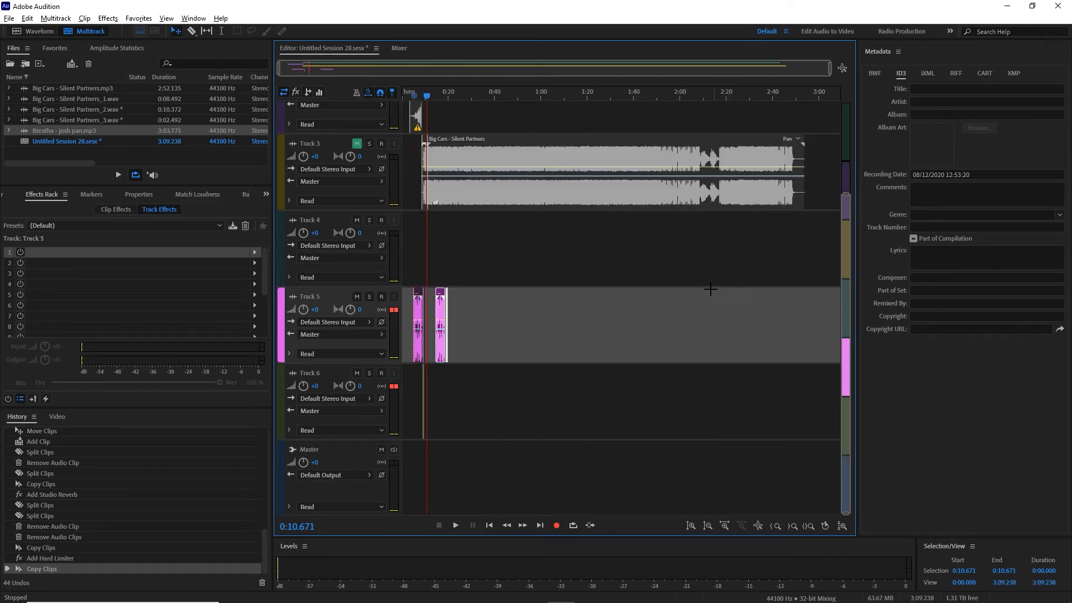
pyautogui.moveTo(439, 332); pyautogui.dragTo(441, 453)
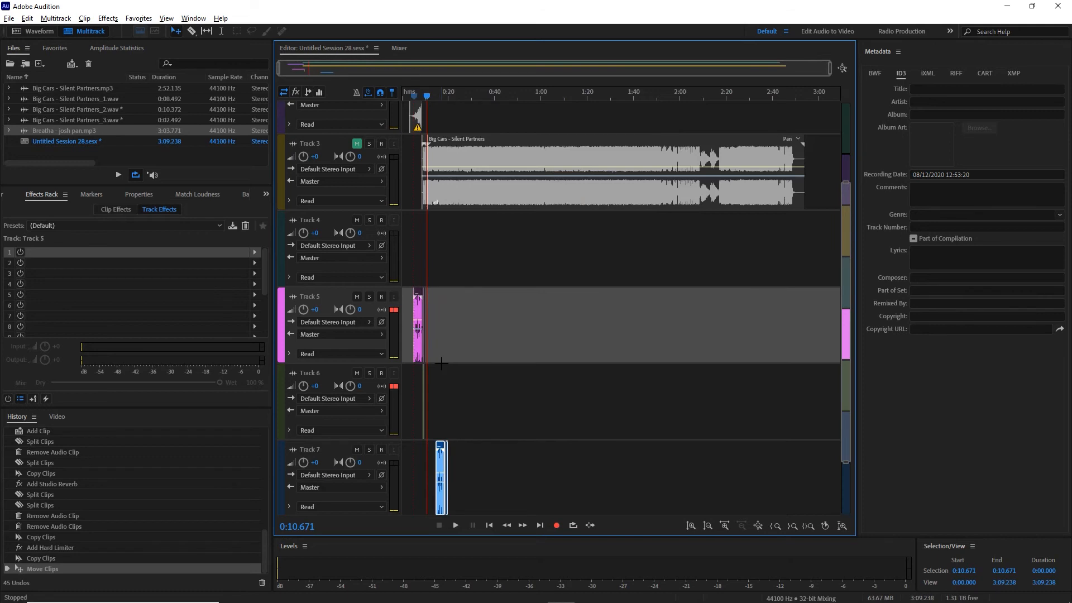
# Add the Waves OneKnob Filter Stereo VST3 effect to the first effects slot of Track 7
pyautogui.press('=')
pyautogui.press('=')
pyautogui.press('=')
pyautogui.press('=')
pyautogui.press('=')
pyautogui.press('=')
pyautogui.press('=')
pyautogui.press('=')
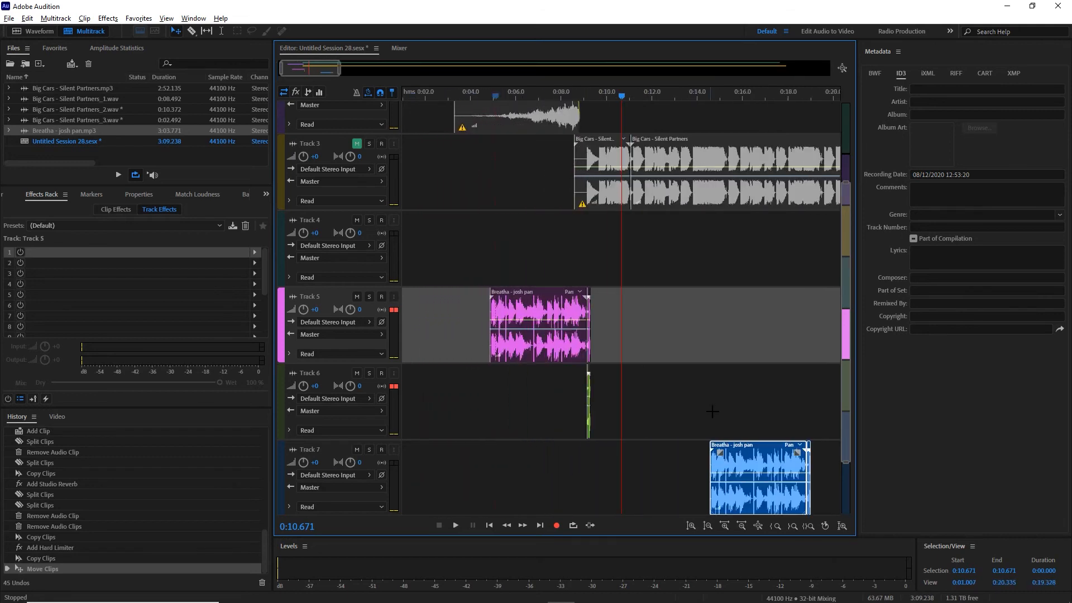
pyautogui.click(819, 457)
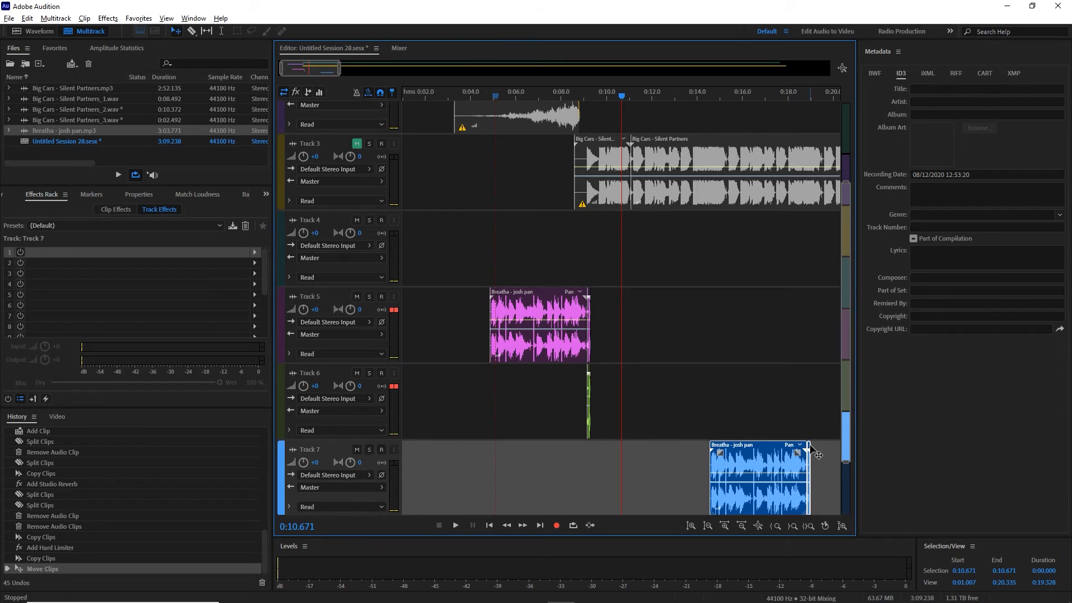
pyautogui.scroll(-2, 818, 436)
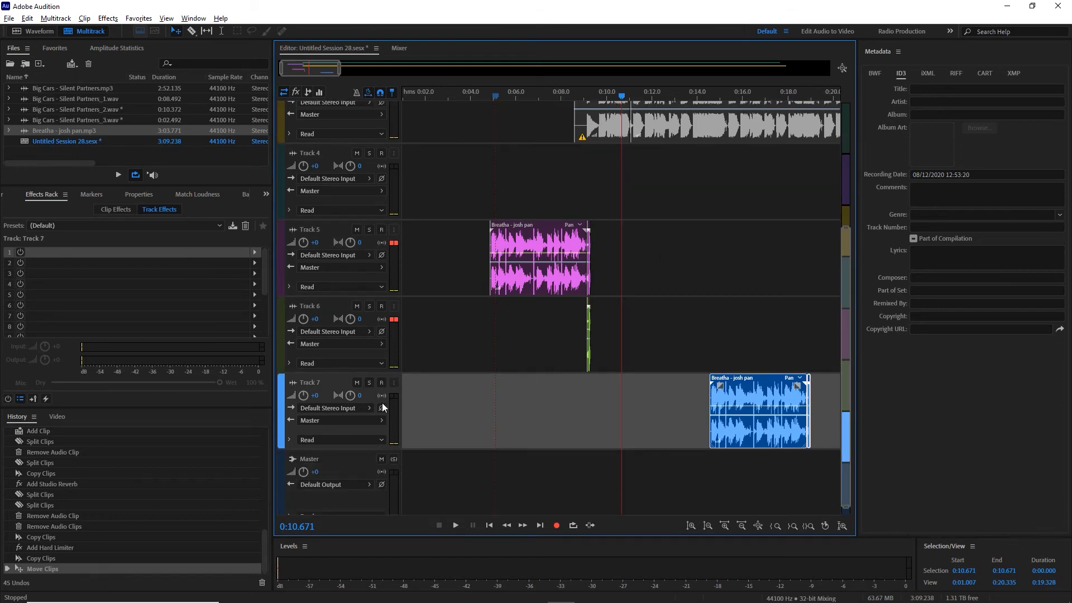
pyautogui.click(254, 251)
pyautogui.moveTo(312, 421)
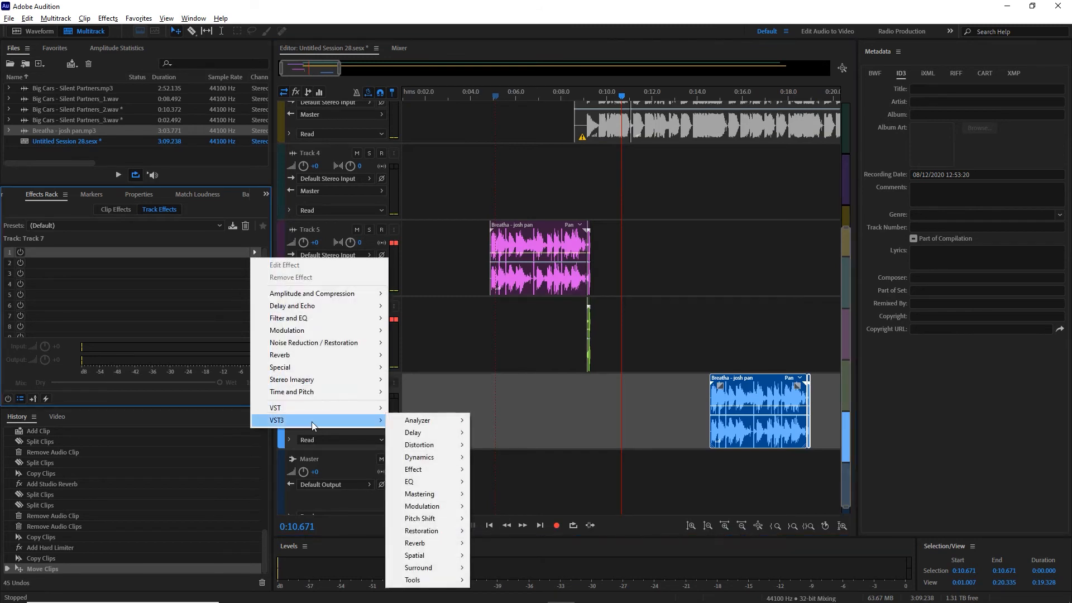
pyautogui.moveTo(433, 503)
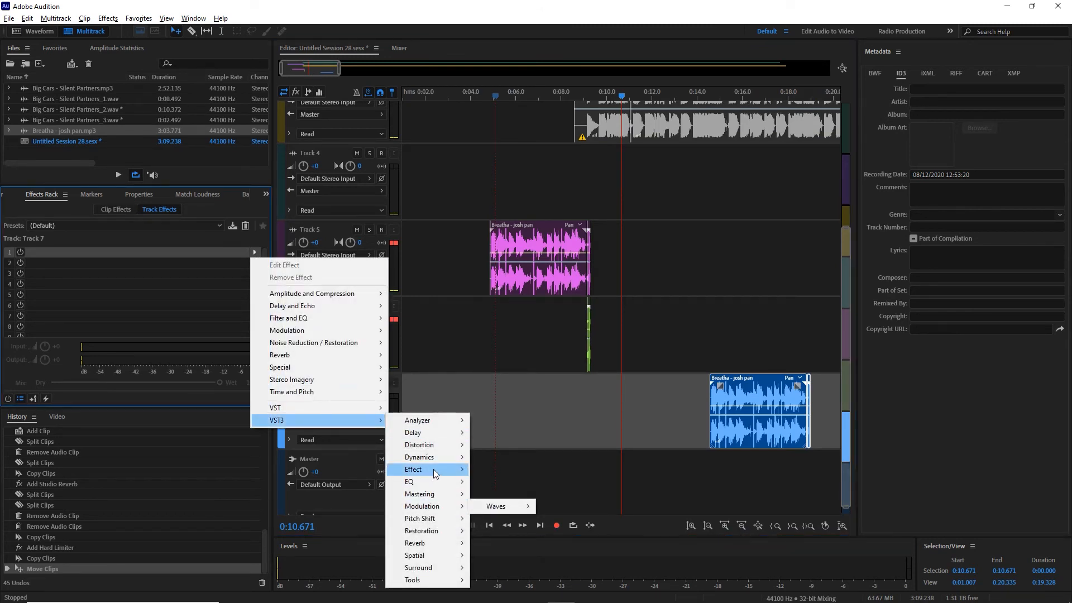
pyautogui.moveTo(436, 474)
pyautogui.moveTo(521, 471)
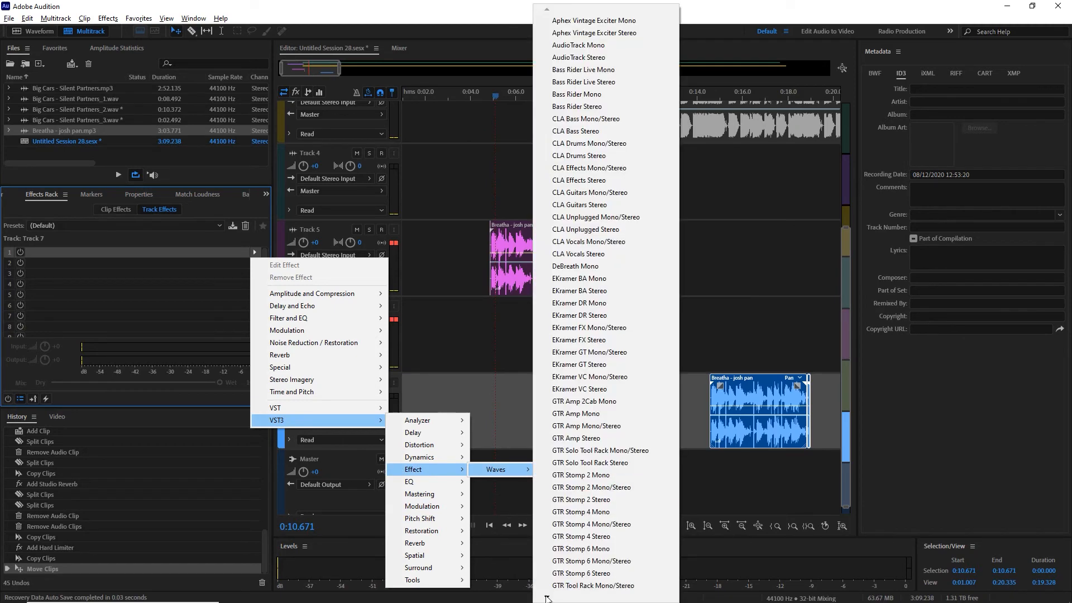
pyautogui.moveTo(546, 598)
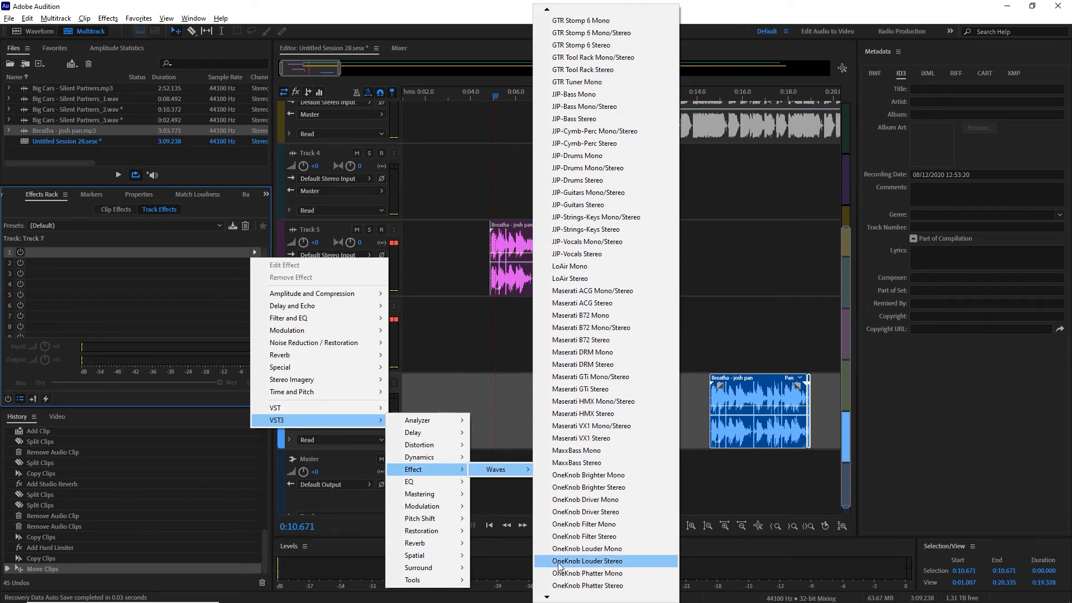
pyautogui.click(571, 547)
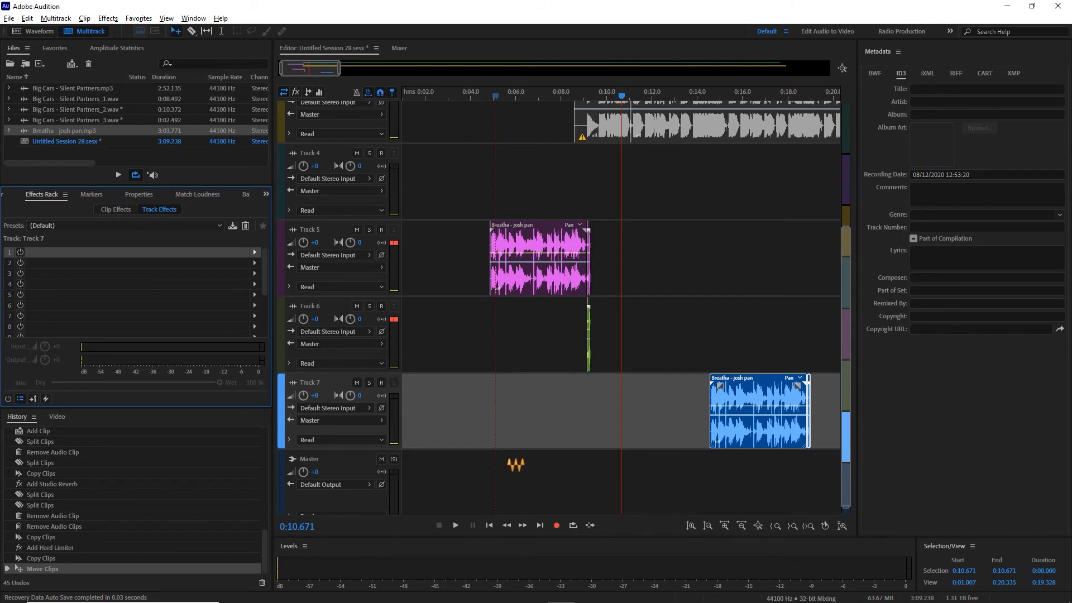
# Expand the automation lane of Track 7, close the effect window and show the OneKnob Filter Stereo Filter envelope
pyautogui.click(290, 440)
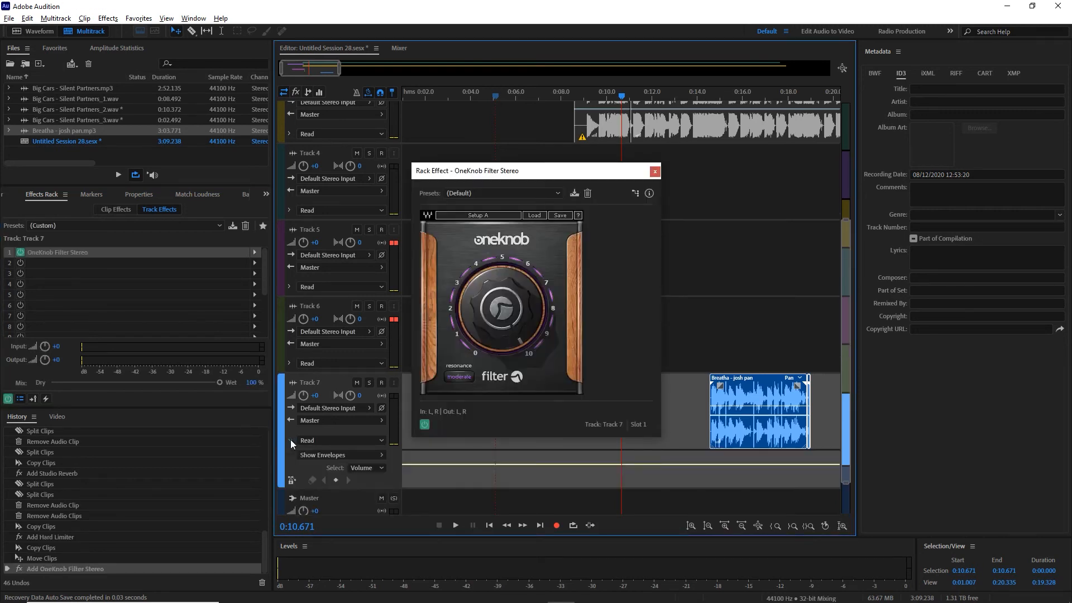
pyautogui.click(655, 171)
pyautogui.click(380, 454)
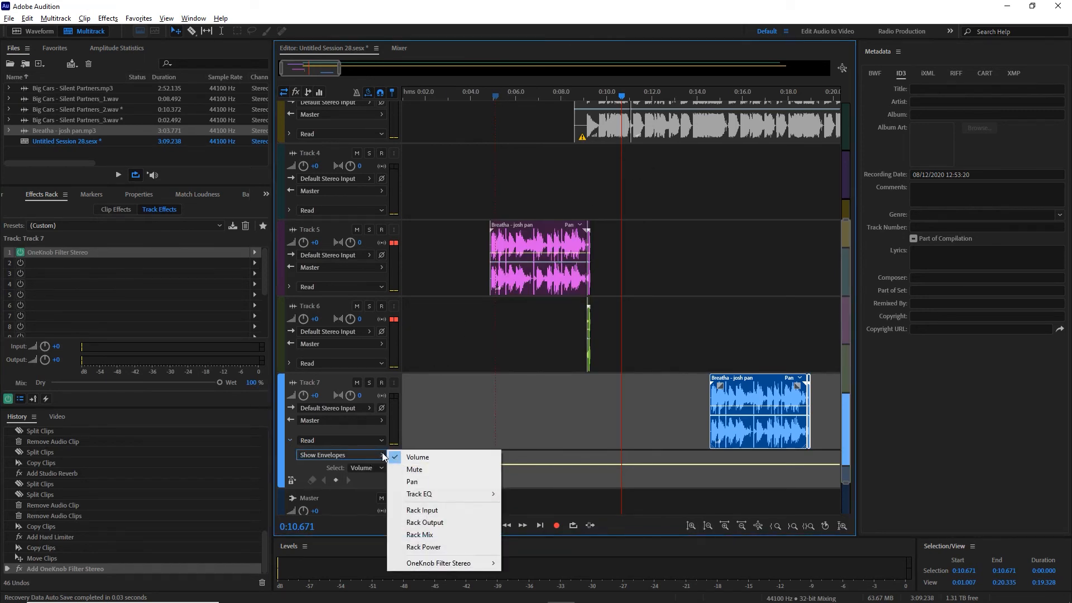
pyautogui.moveTo(438, 563)
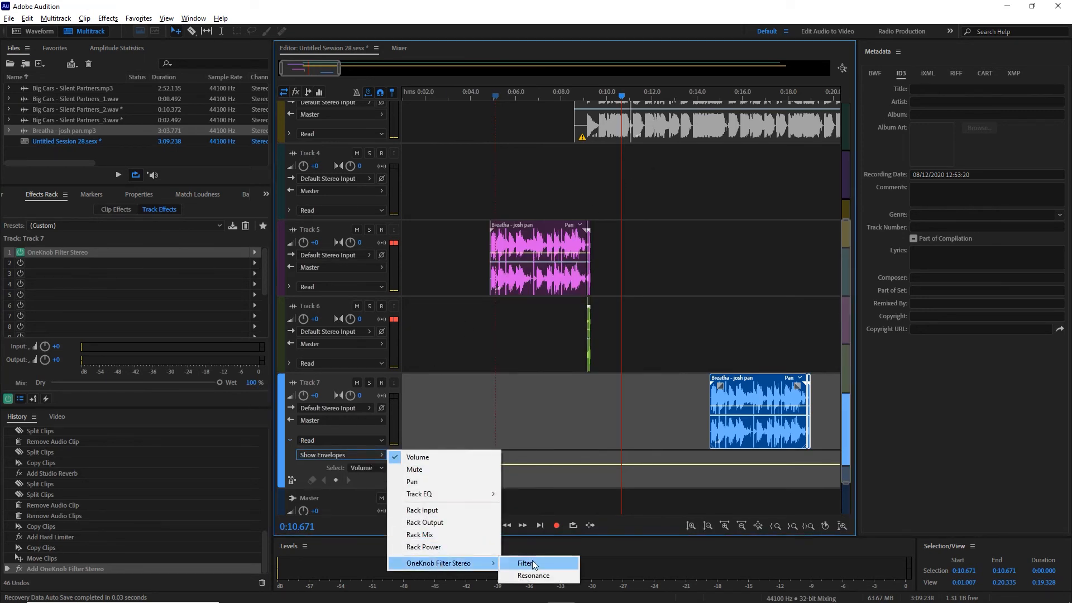
pyautogui.click(532, 563)
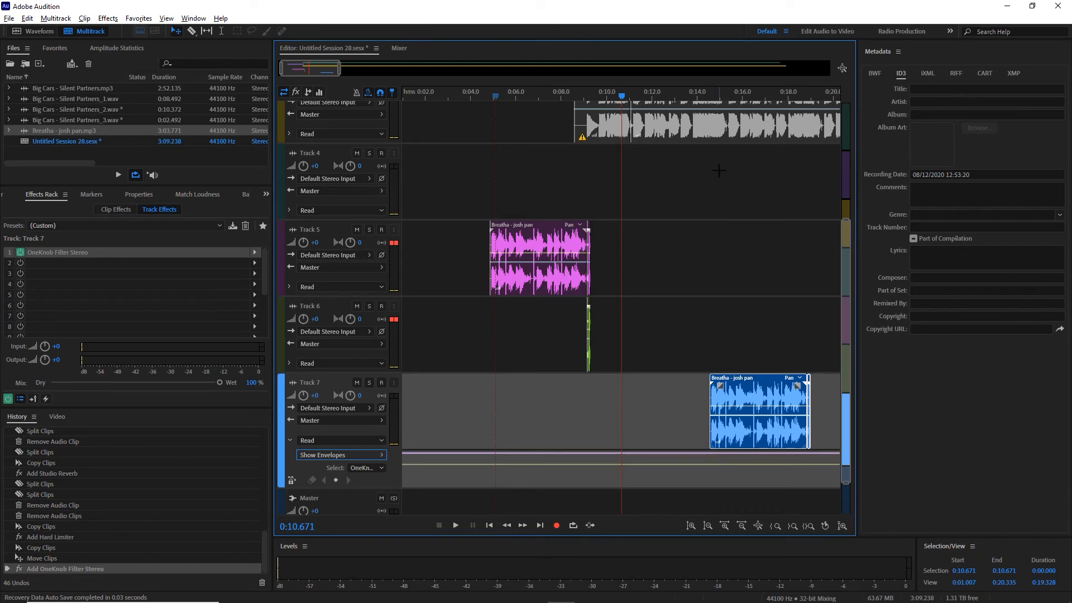
# Play the copied Breatha clips on Track 7 from 0:14.352 through to their end
pyautogui.click(704, 94)
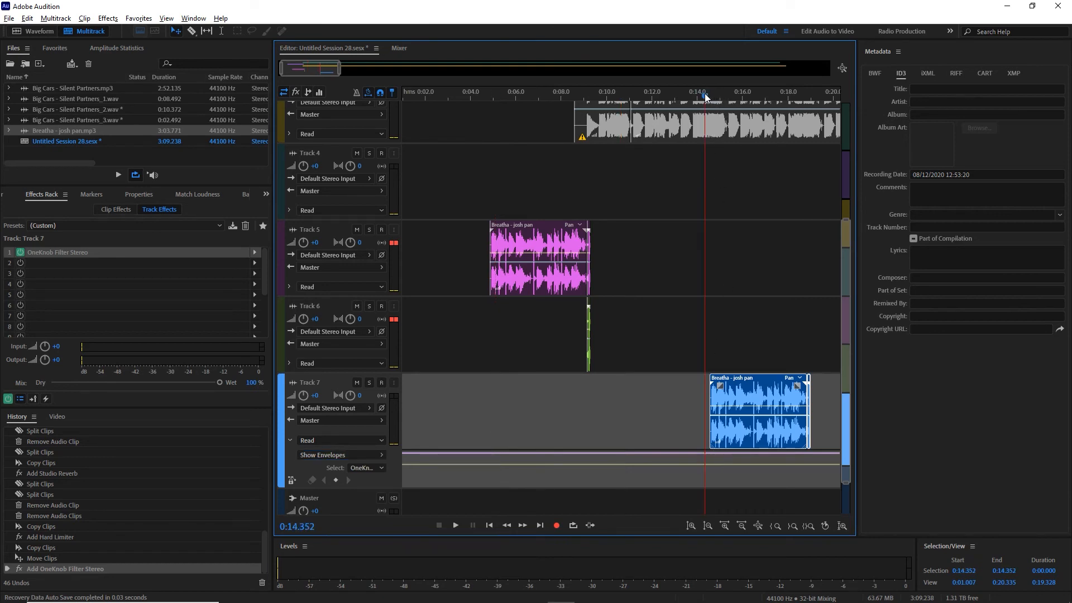
pyautogui.press('space')
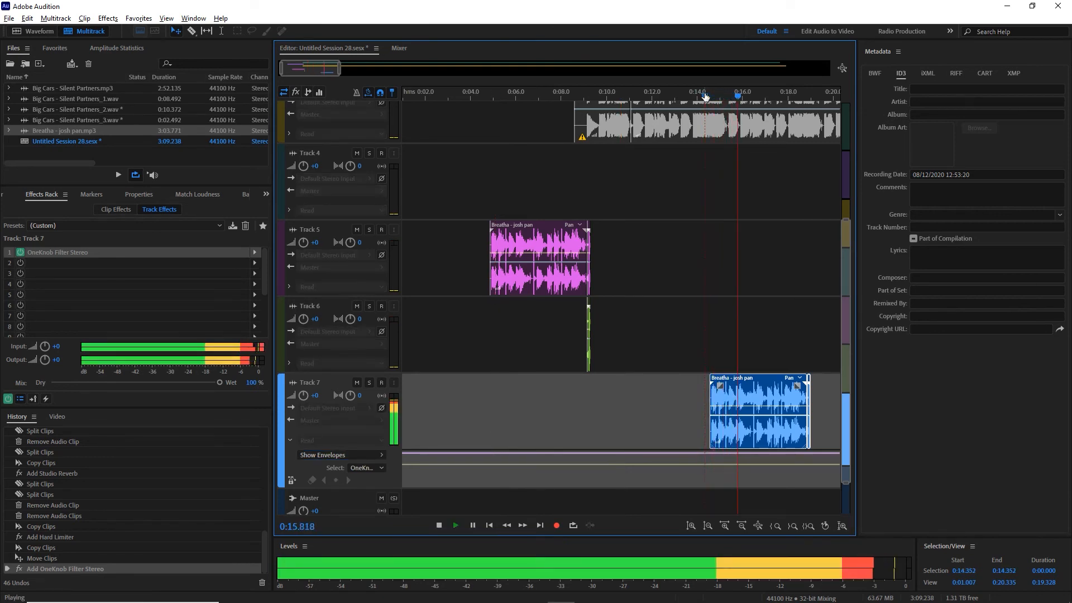
pyautogui.scroll(5, 705, 96)
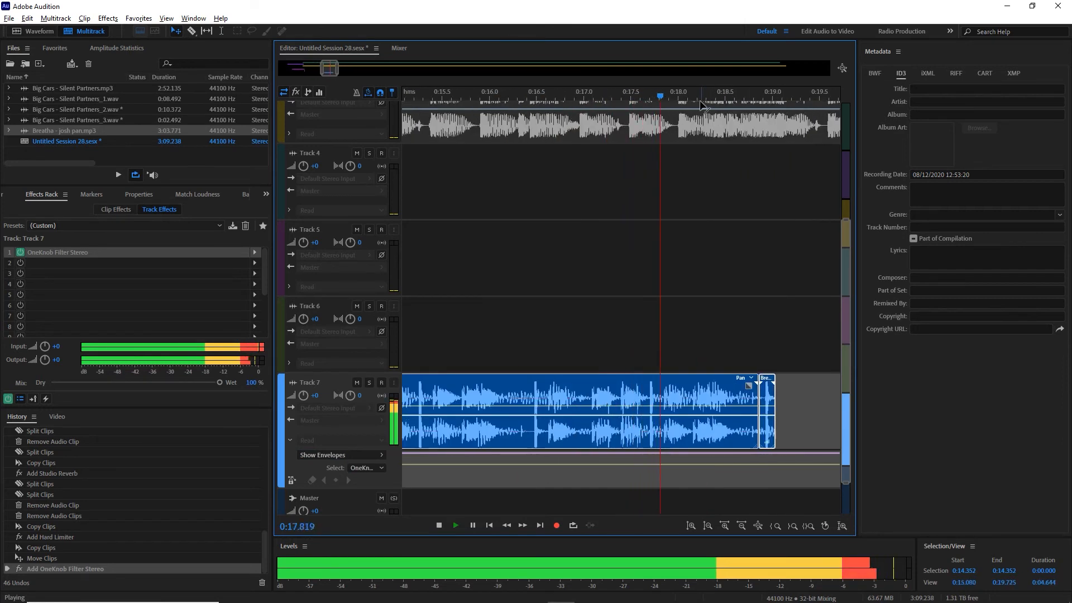
pyautogui.press('space')
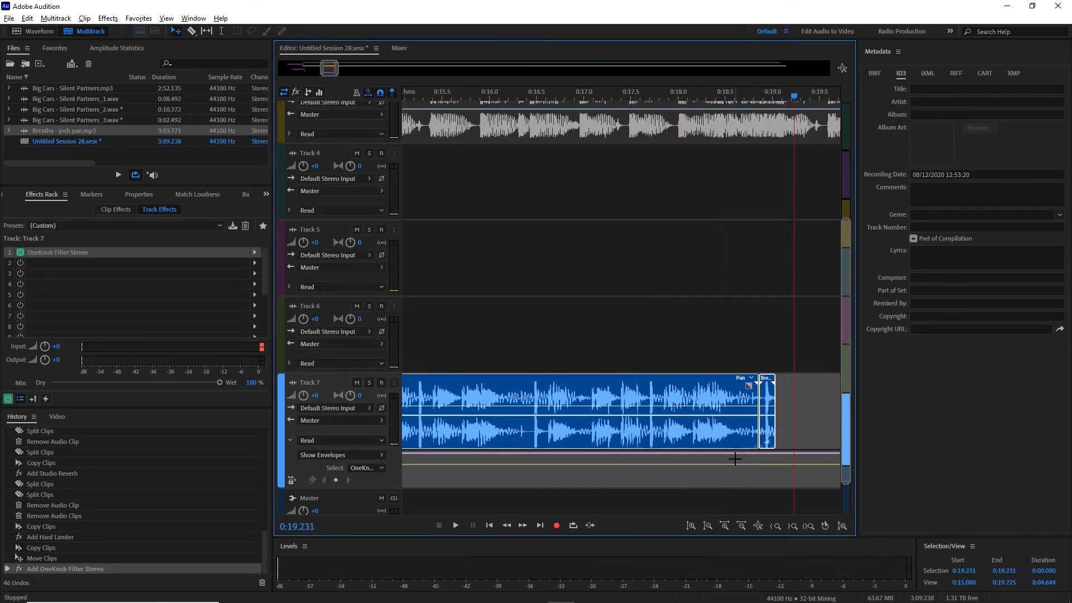
# Add Filter keyframes at about 0:18.6 and 0:19.1 on Track 7 and pull the envelope to its minimum at the clip's end
pyautogui.click(734, 453)
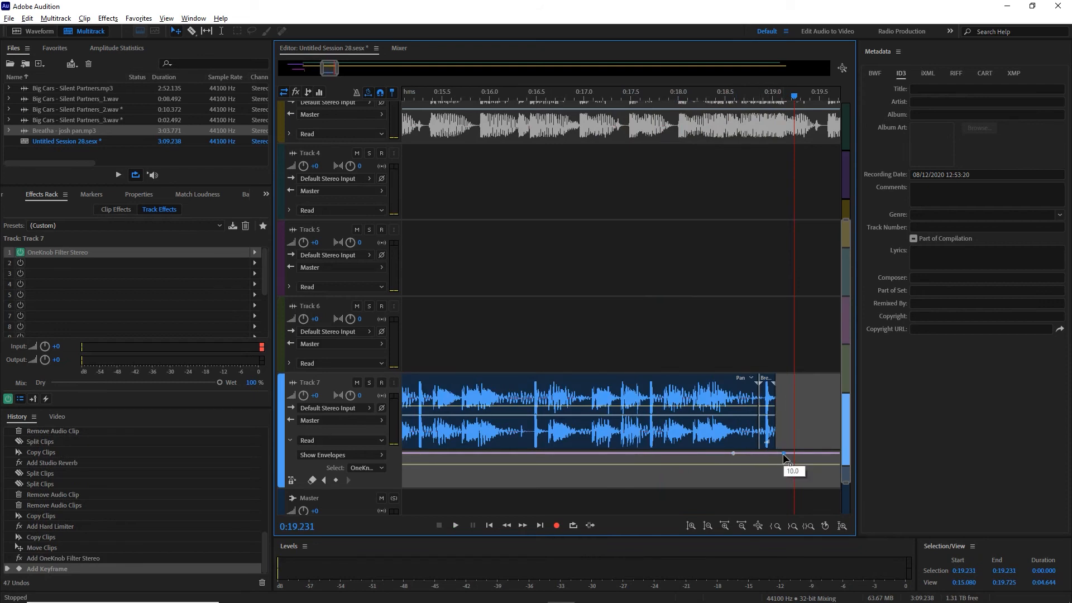
pyautogui.click(783, 454)
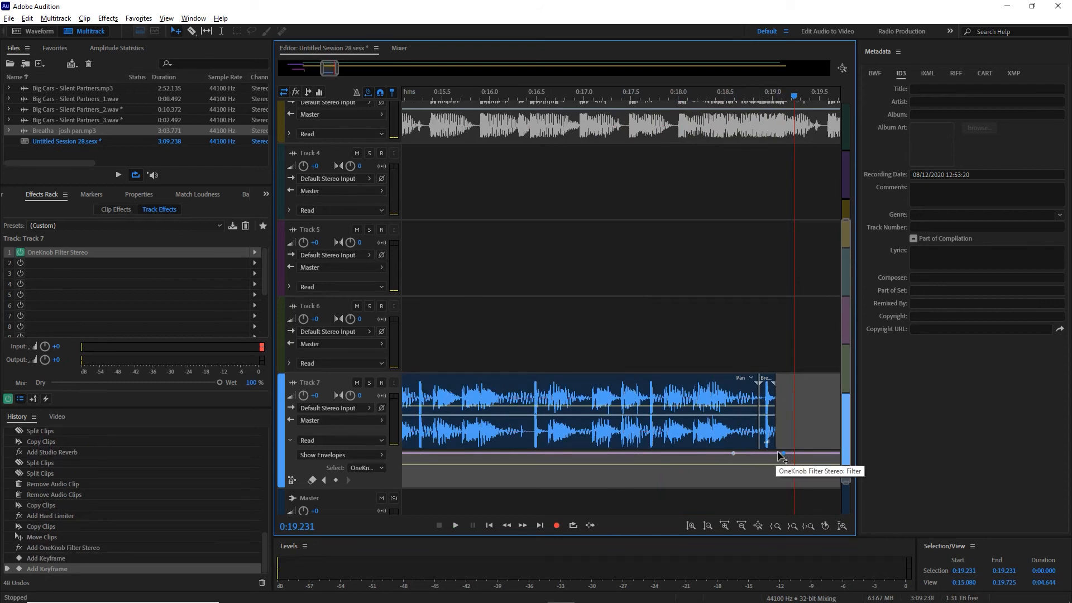
pyautogui.moveTo(780, 457); pyautogui.dragTo(777, 503)
# Play Track 7 from 0:15.299 to hear the filter closing at the clip's end
pyautogui.click(423, 96)
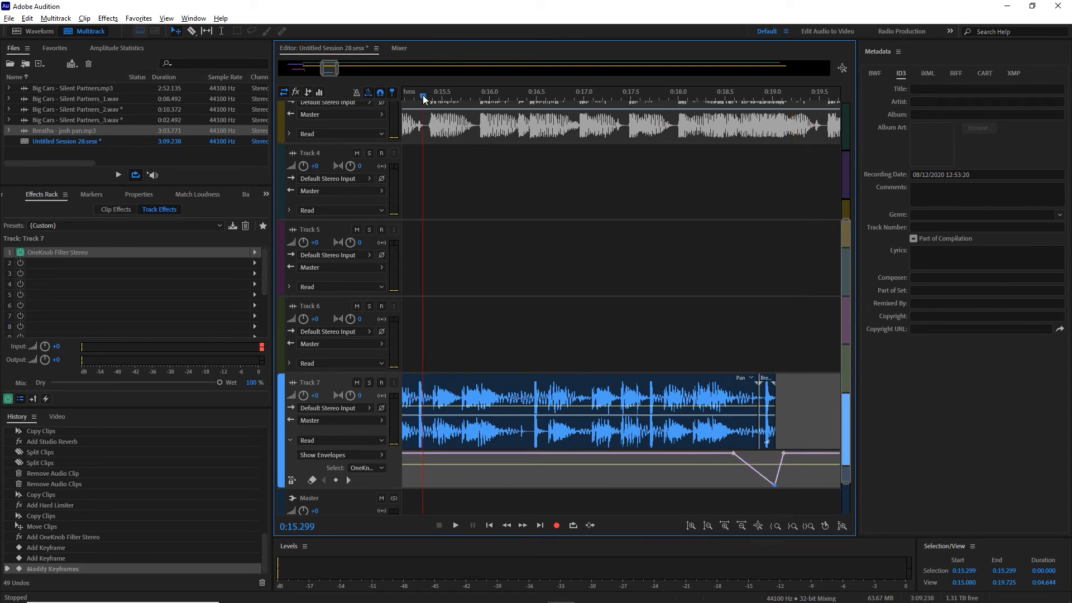
pyautogui.press('space')
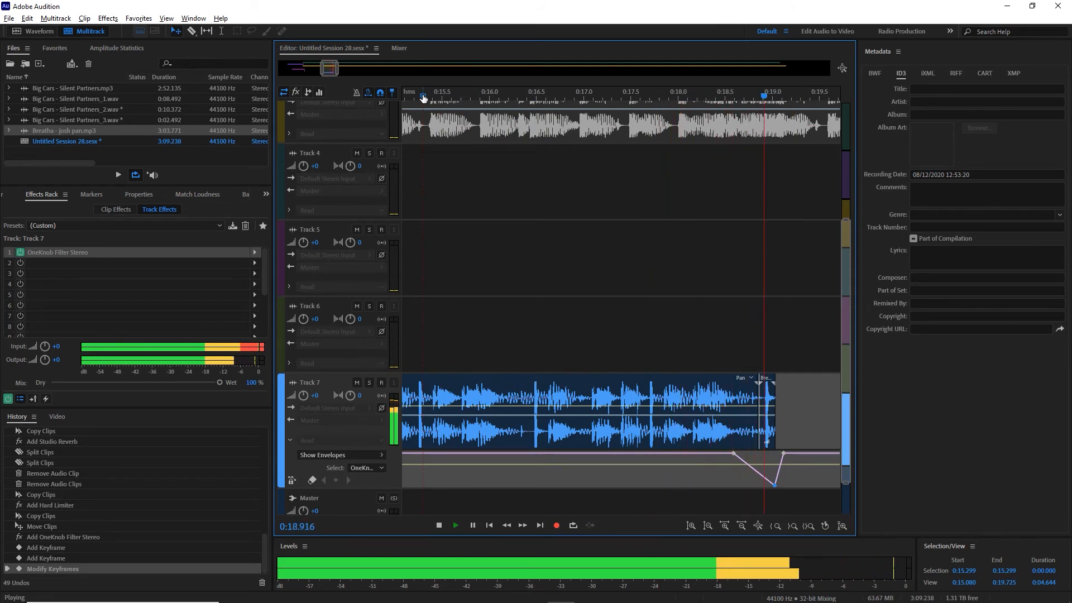
pyautogui.press('space')
# Play from 0:13.702 to about 0:16.5 to review the opening of the Breatha clip on Track 7
pyautogui.scroll(-6, 424, 99)
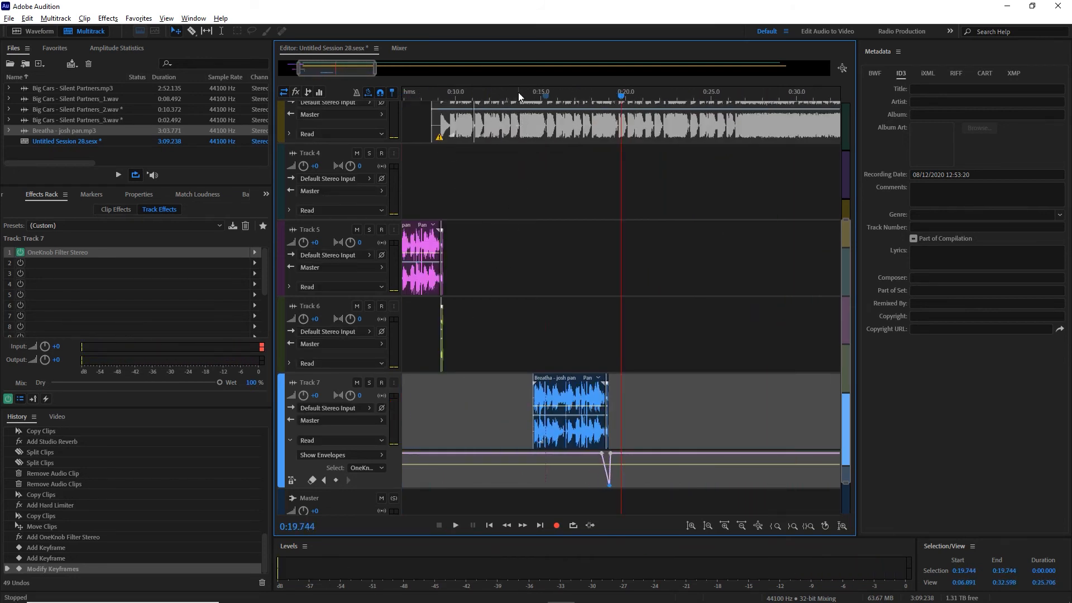
pyautogui.click(518, 92)
pyautogui.scroll(6, 519, 92)
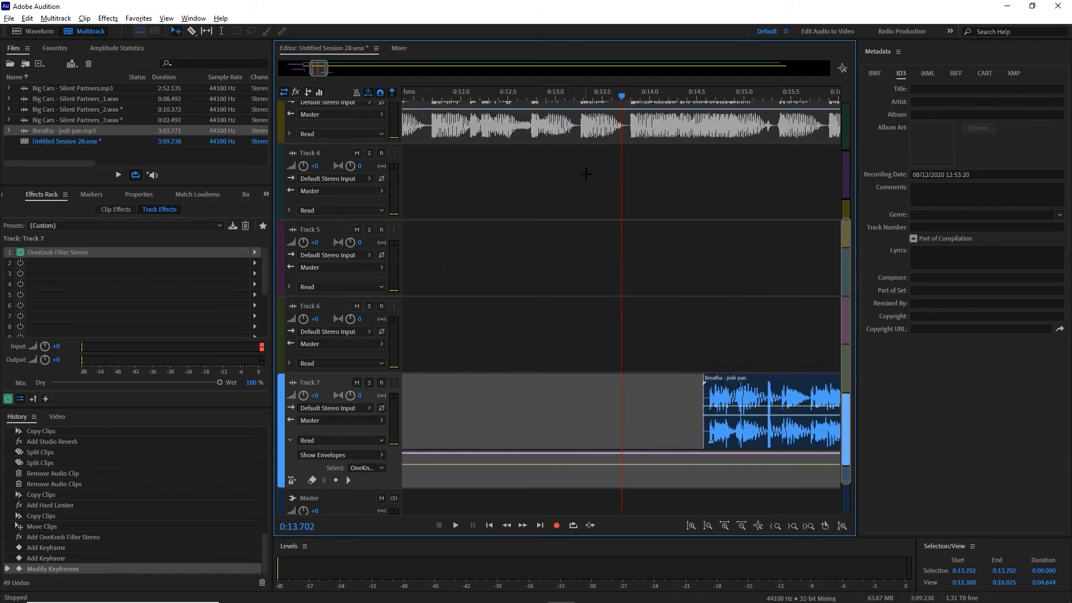
pyautogui.press('space')
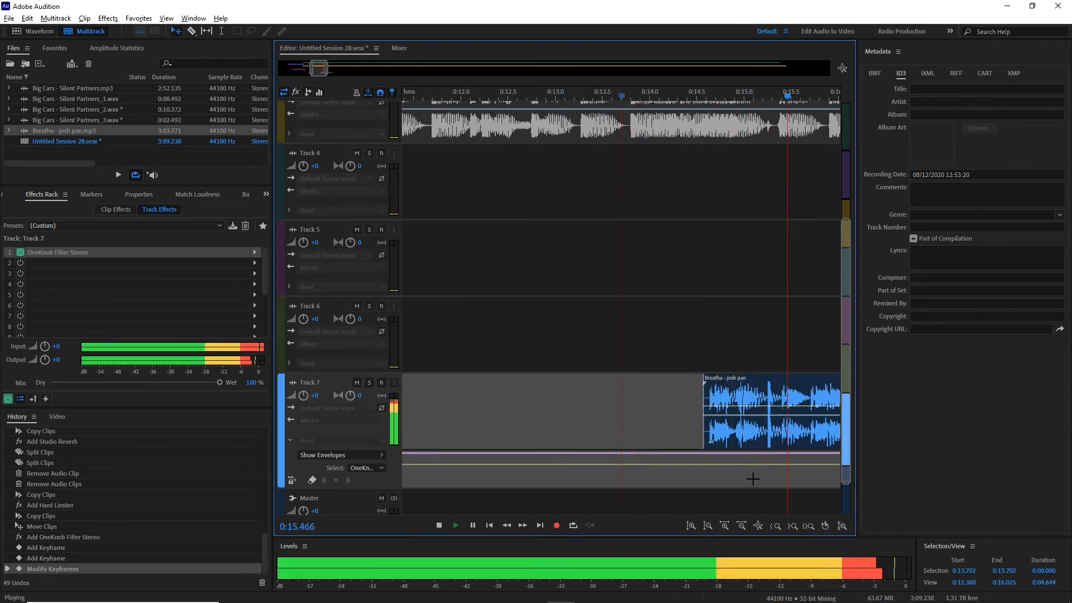
pyautogui.press('space')
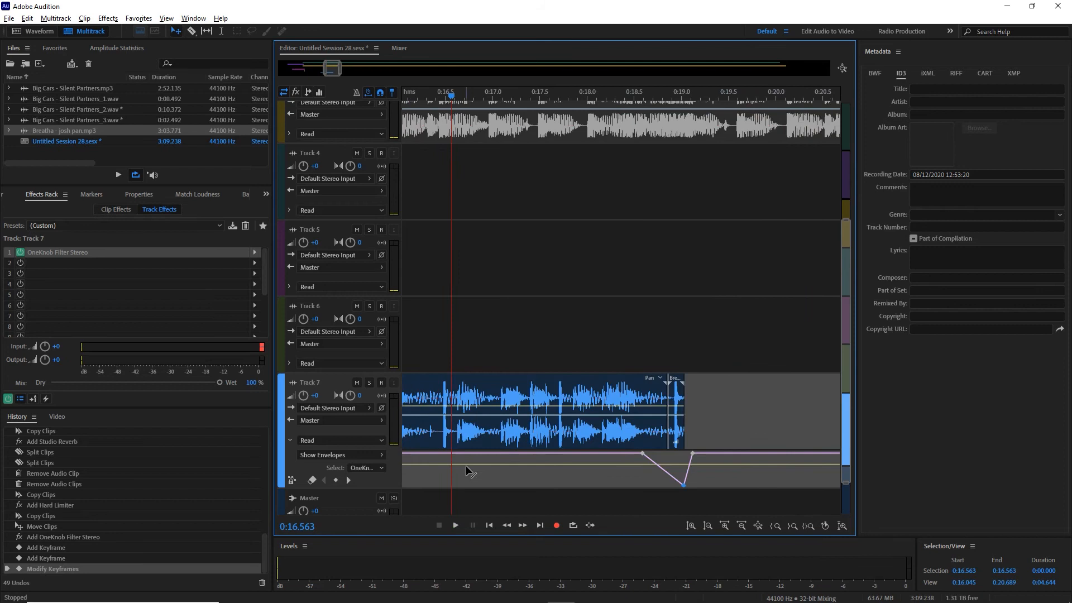
# Add Filter keyframes at about 0:16.5 and just before the Track 7 clip, and pull the envelope to its minimum at the clip's start
pyautogui.click(441, 452)
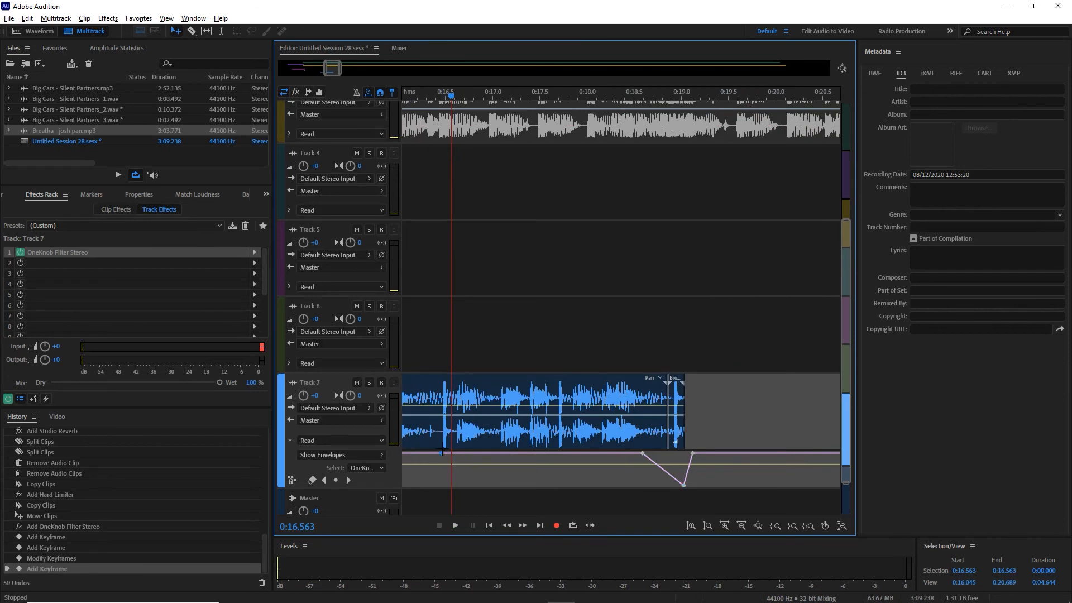
pyautogui.press('-')
pyautogui.press('-')
pyautogui.click(510, 451)
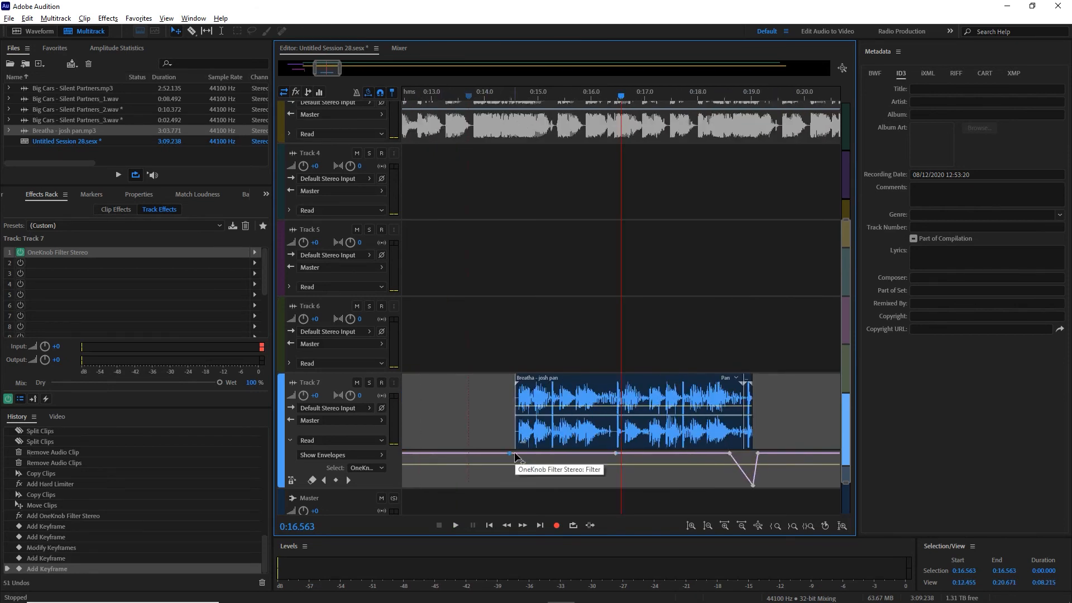
pyautogui.moveTo(514, 451); pyautogui.dragTo(517, 496)
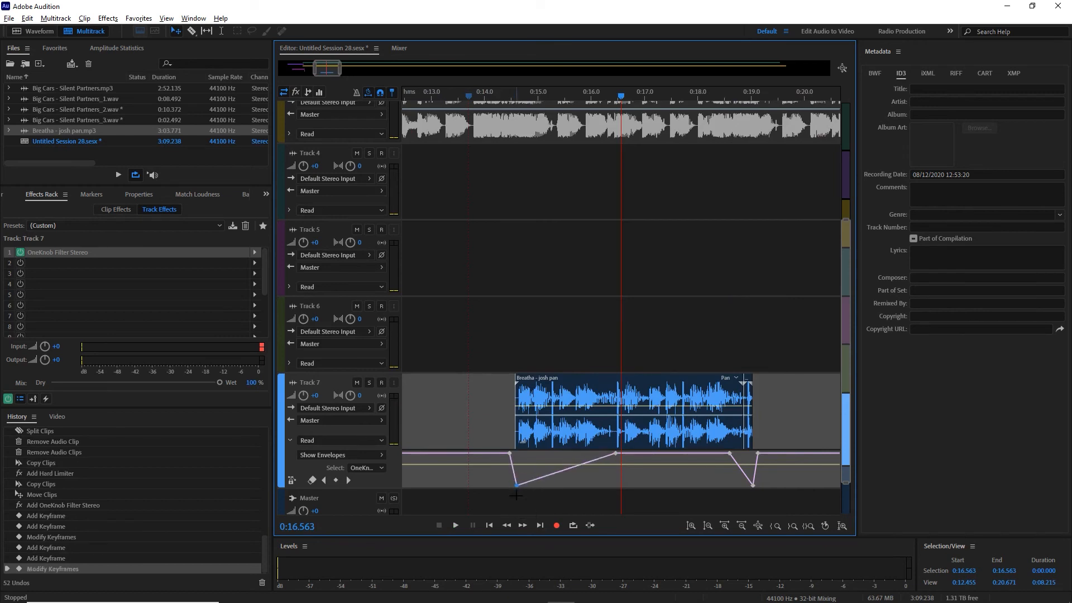
# Play both filter sweeps from 0:14.339 and move the keyframe that starts the closing sweep to about 0:18.2
pyautogui.click(503, 96)
pyautogui.press('space')
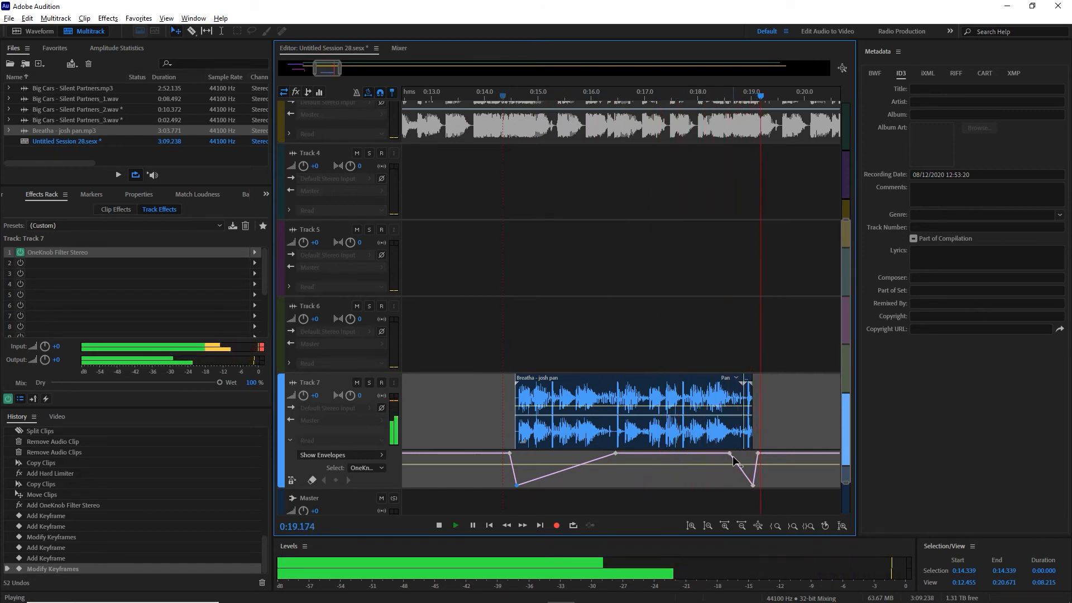
pyautogui.press('space')
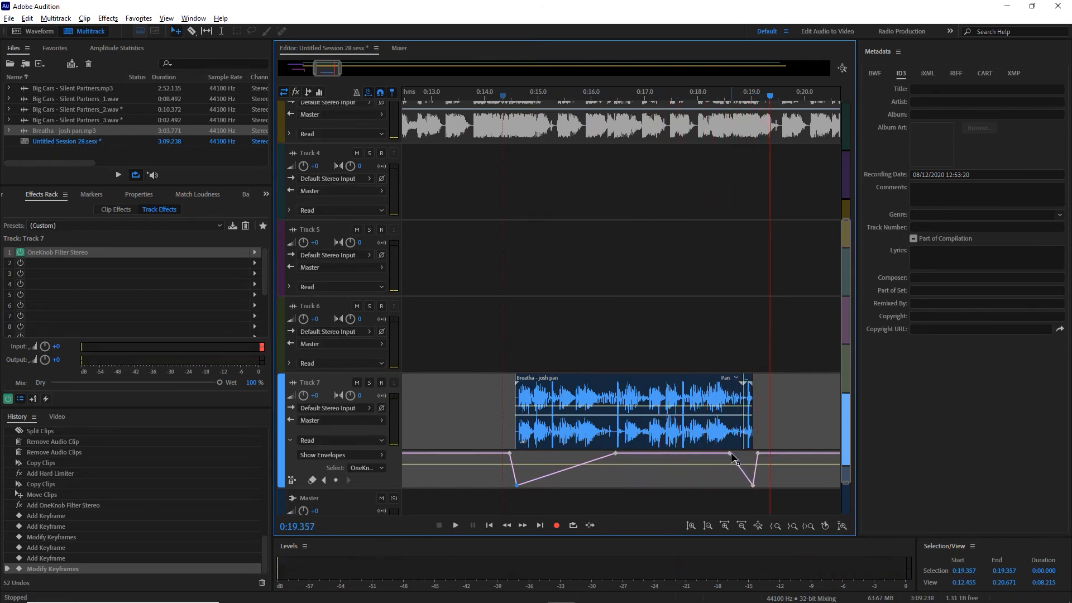
pyautogui.click(710, 453)
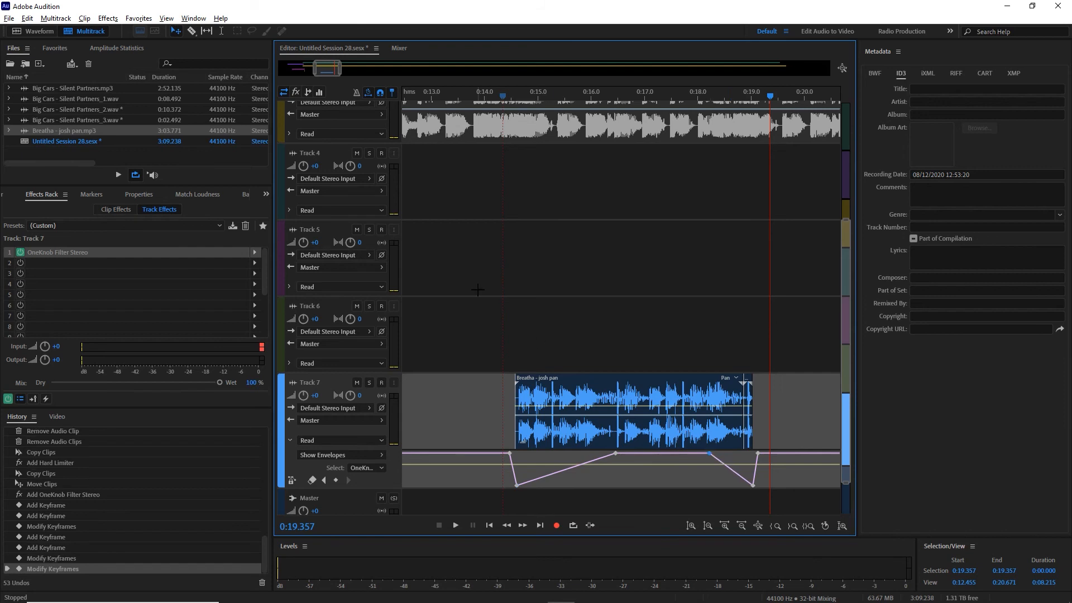
# Play Track 7 from 0:14.130 to about 0:19.5 to hear the opening and closing filter sweeps on the Breatha clip
pyautogui.click(491, 92)
pyautogui.press('space')
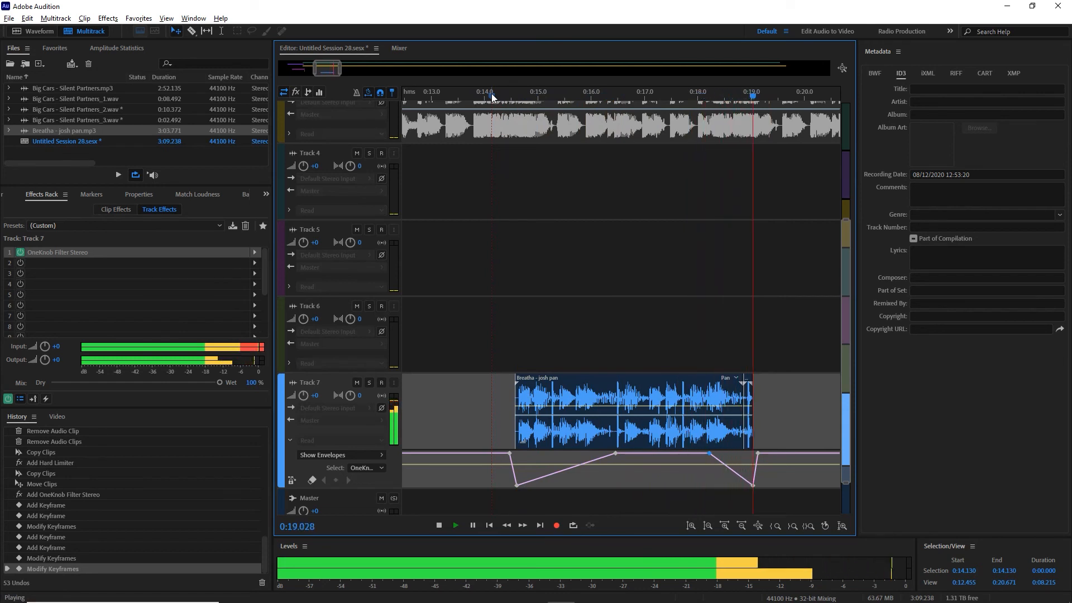
pyautogui.press('space')
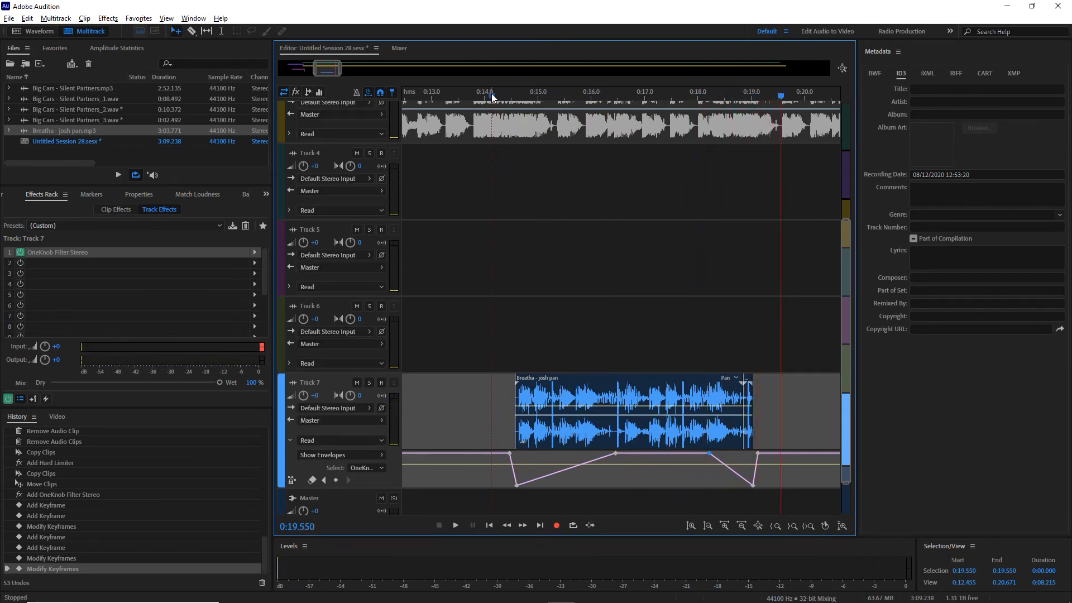
# Unmute Tracks 1, 2 and 3 so the earlier Big Cars transition clips can be heard
pyautogui.press('-')
pyautogui.press('-')
pyautogui.press('-')
pyautogui.press('-')
pyautogui.press('-')
pyautogui.press('-')
pyautogui.press('-')
pyautogui.press('-')
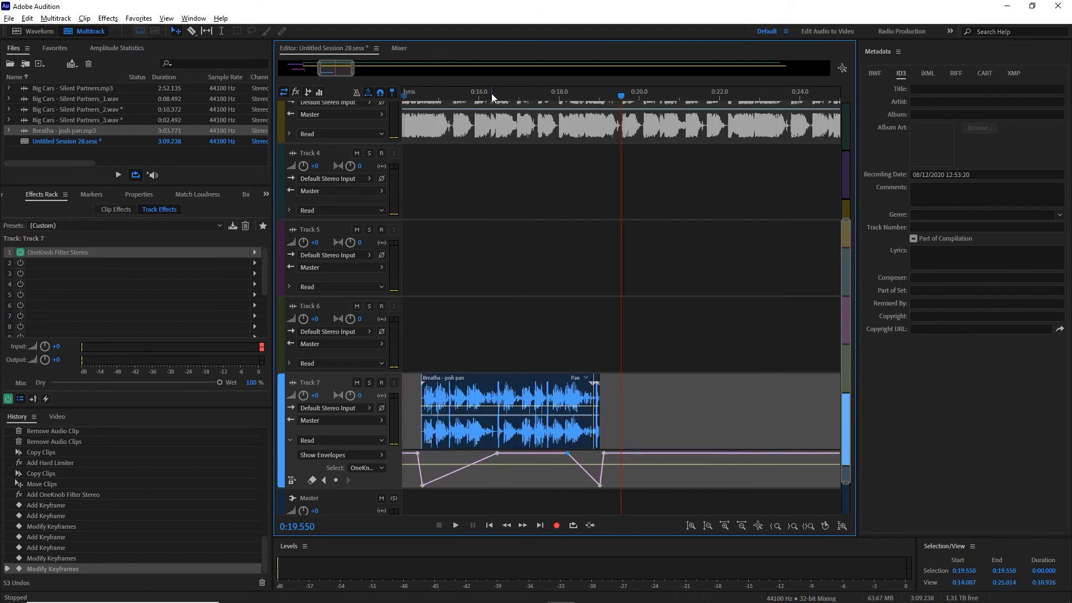
pyautogui.scroll(3, 607, 246)
pyautogui.scroll(4, 606, 245)
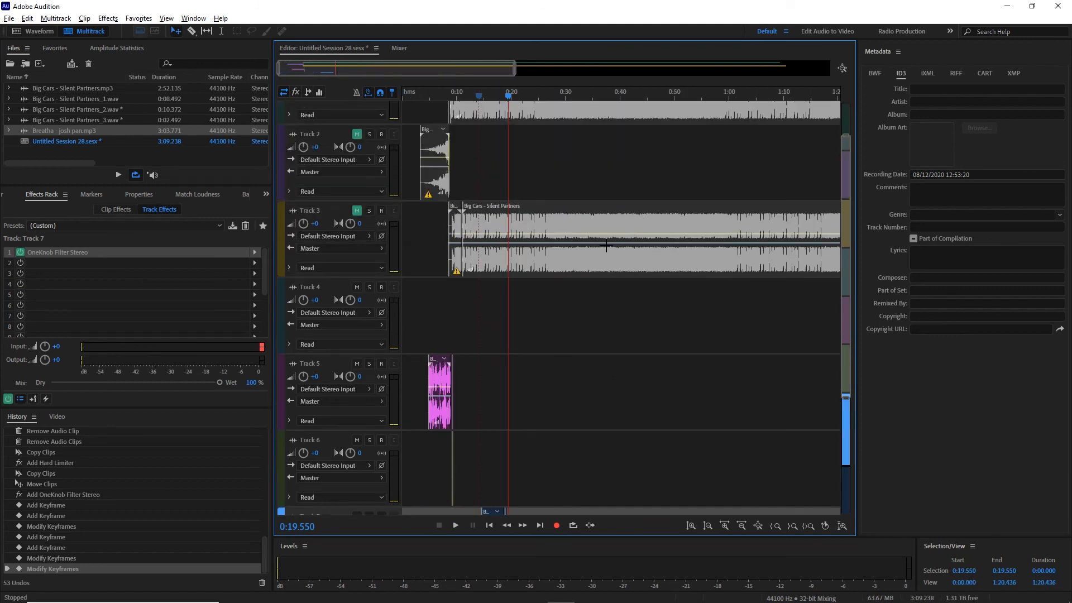
pyautogui.click(357, 185)
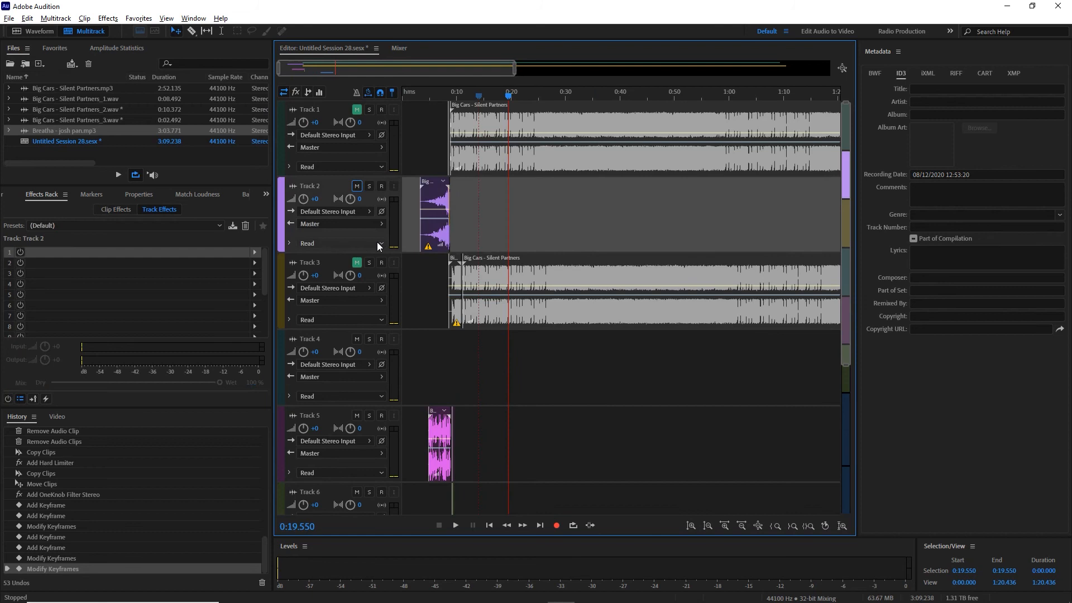
pyautogui.click(357, 263)
pyautogui.click(356, 109)
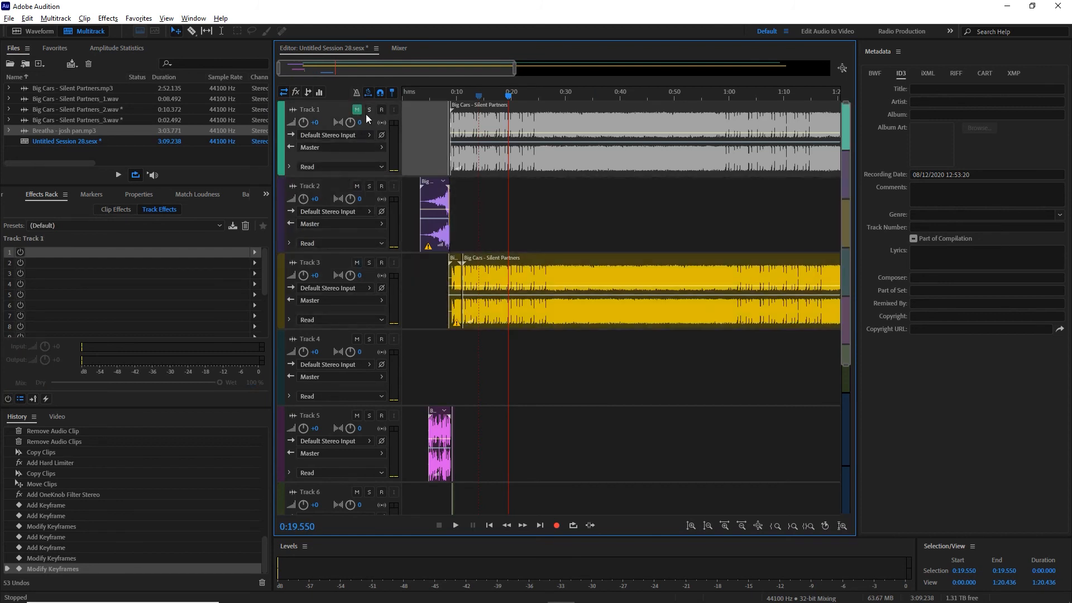
pyautogui.click(357, 109)
# Solo Tracks 1 and 2 and play from 0:02.971 to about 0:13 to review the reversed-reverb swell into the song
pyautogui.click(370, 109)
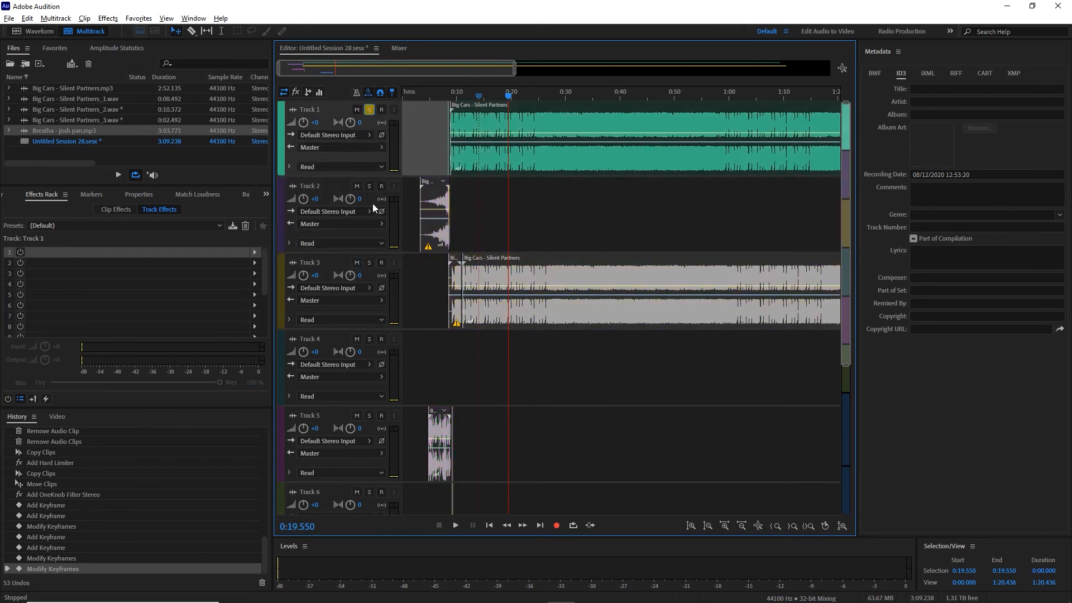
pyautogui.click(369, 186)
pyautogui.click(418, 99)
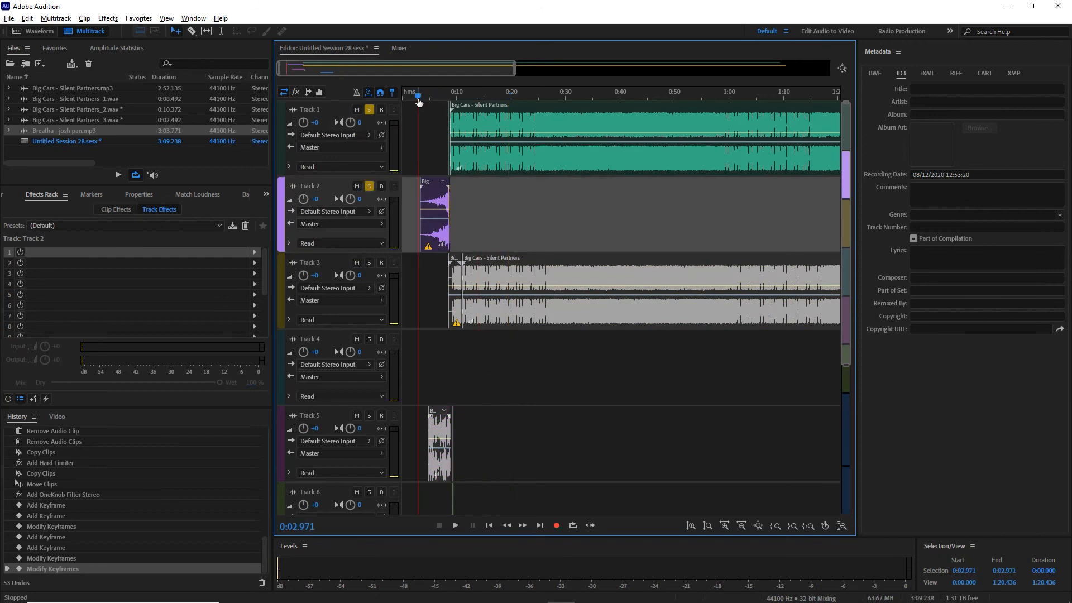
pyautogui.press('space')
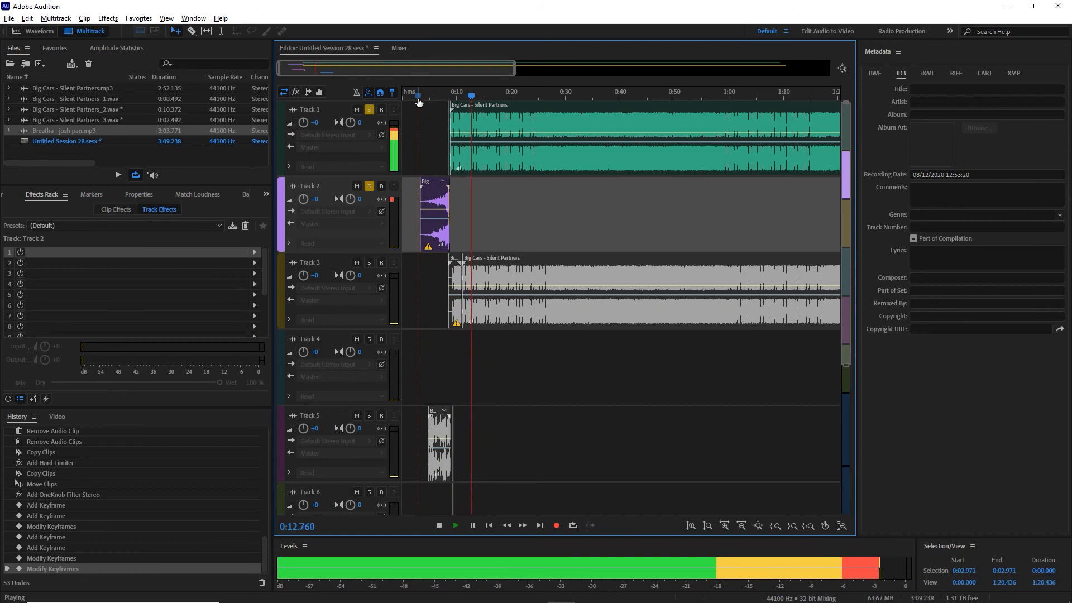
pyautogui.press('space')
# Solo only Track 3 and play from 0:08.402 to about 0:14 to review the reversed turntable effect
pyautogui.click(369, 263)
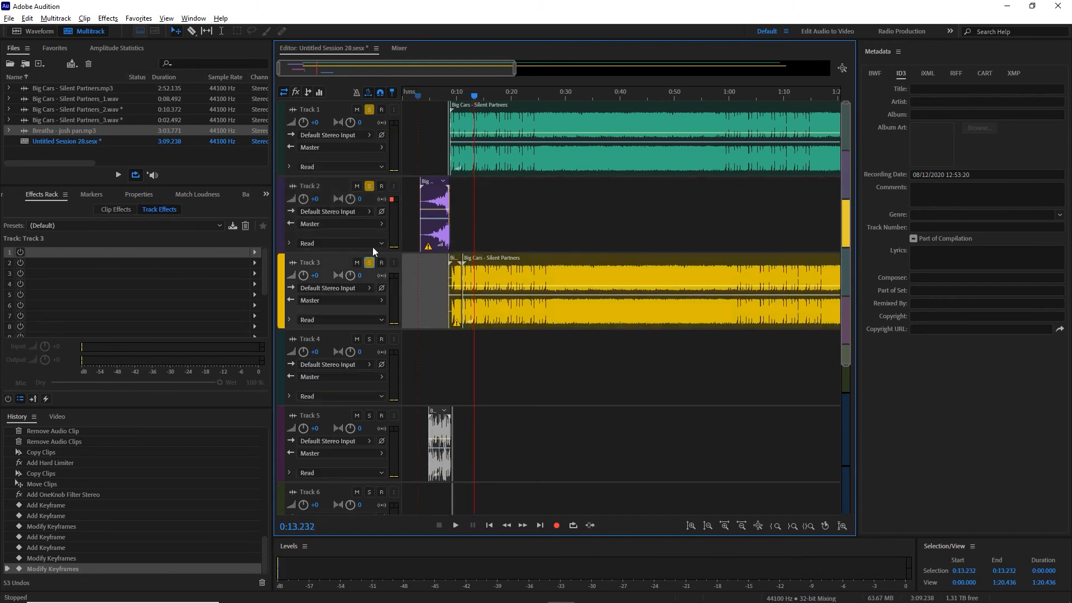
pyautogui.click(369, 186)
pyautogui.click(370, 110)
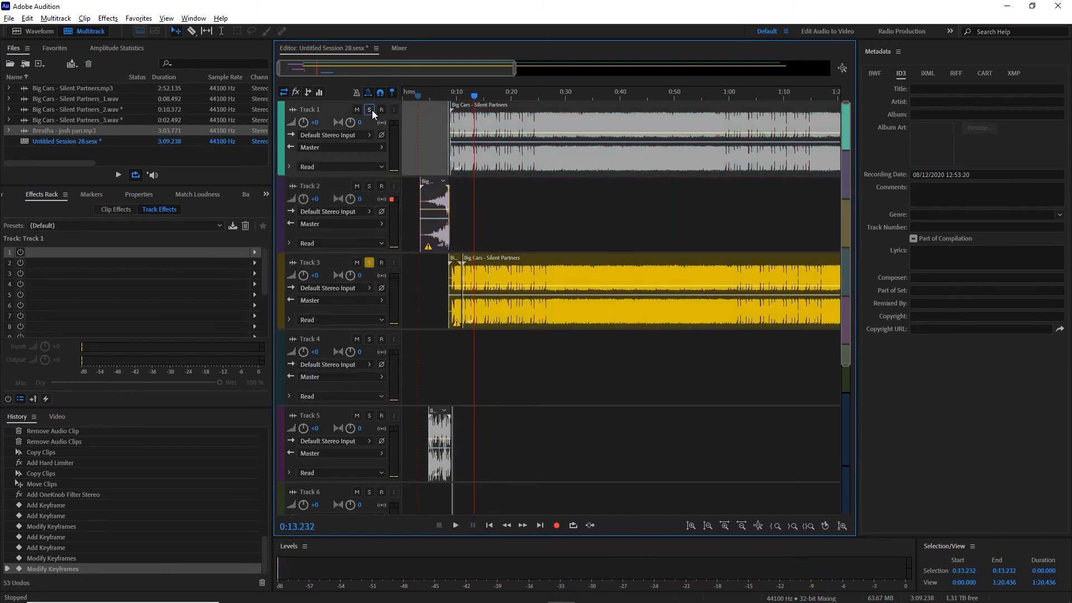
pyautogui.click(448, 95)
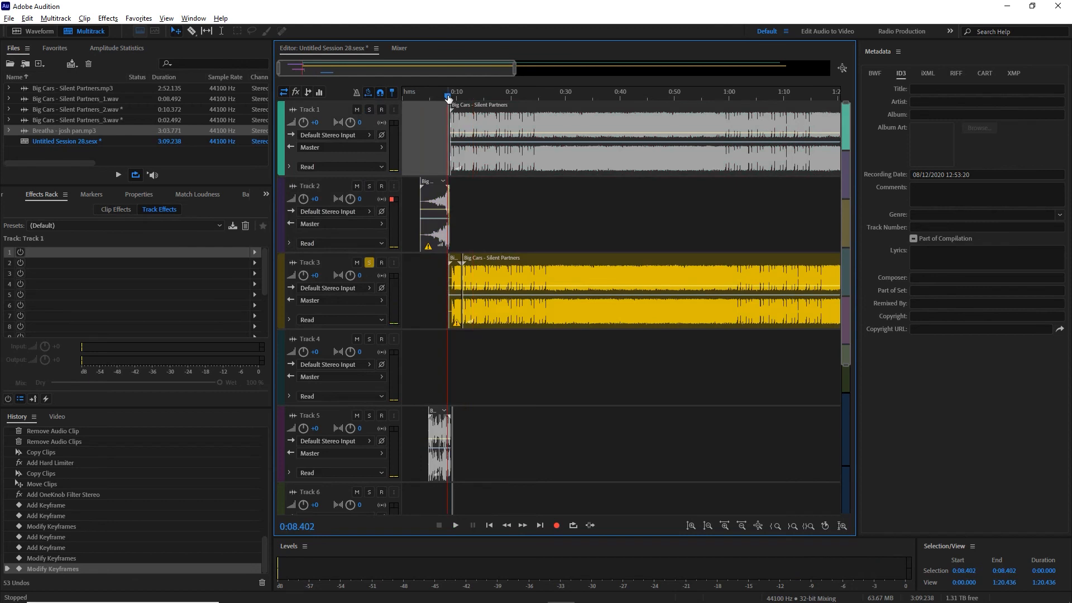
pyautogui.press('space')
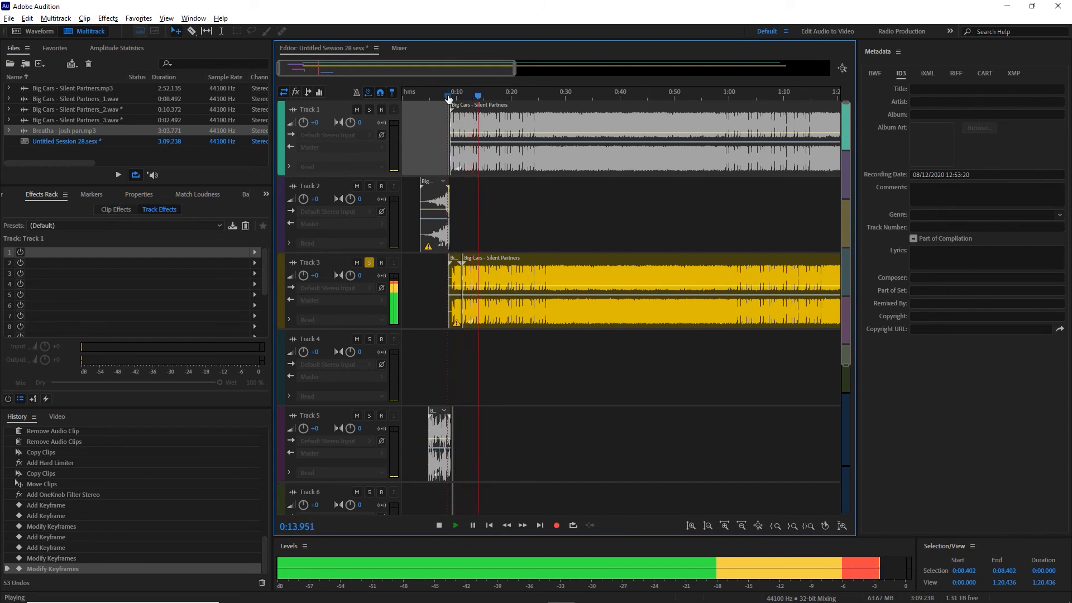
pyautogui.press('space')
# Solo Track 7 instead of Track 3 and play from 0:14.097 to about 0:19.9 to review the filter sweeps
pyautogui.click(366, 267)
pyautogui.click(370, 263)
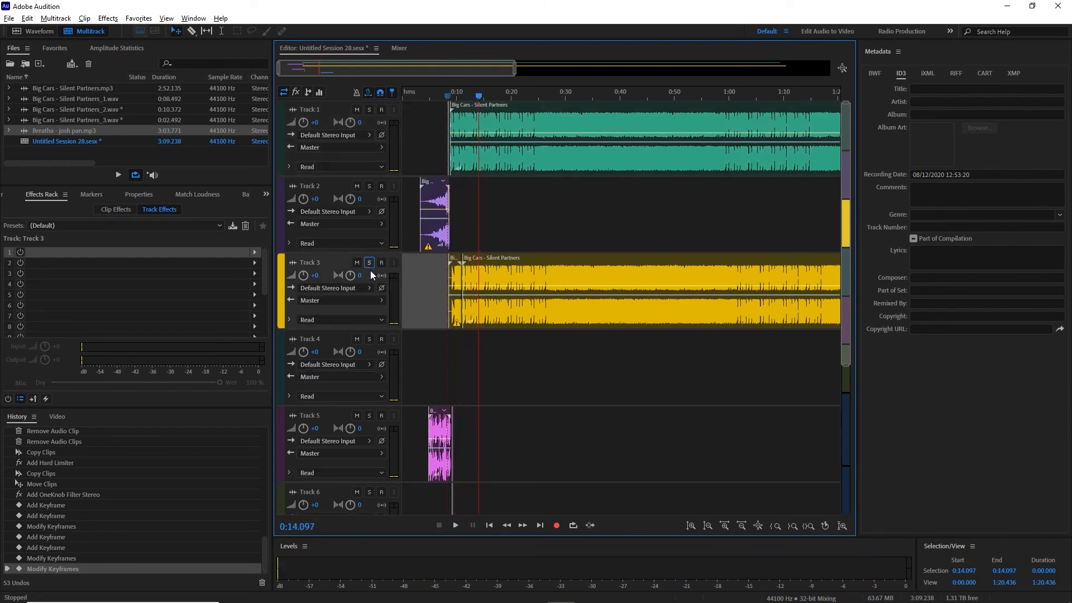
pyautogui.scroll(-5, 370, 270)
pyautogui.click(363, 271)
pyautogui.click(369, 260)
pyautogui.scroll(5, 370, 260)
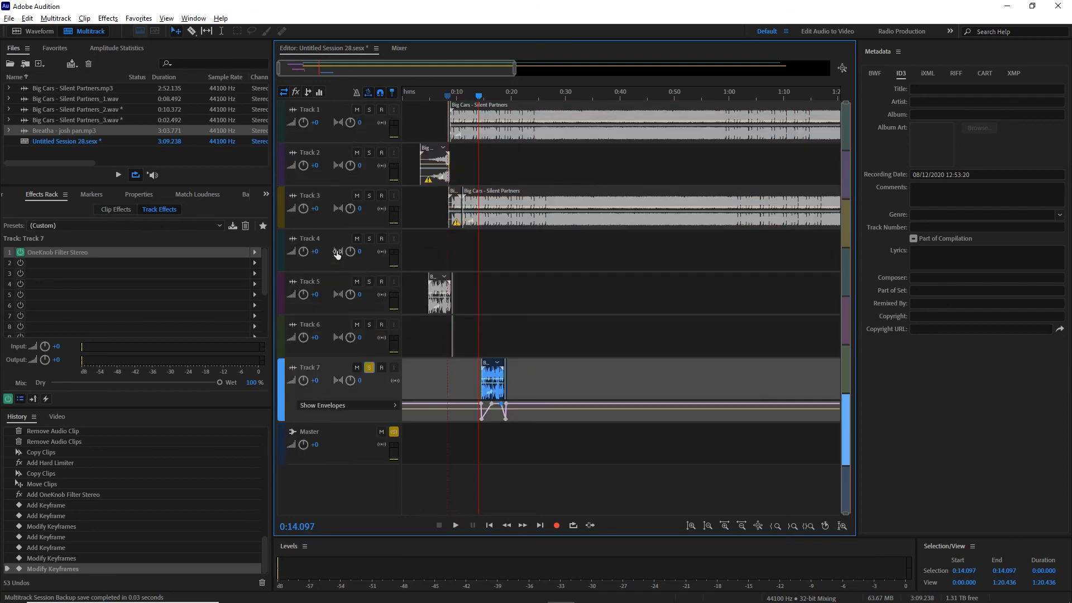
pyautogui.press('space')
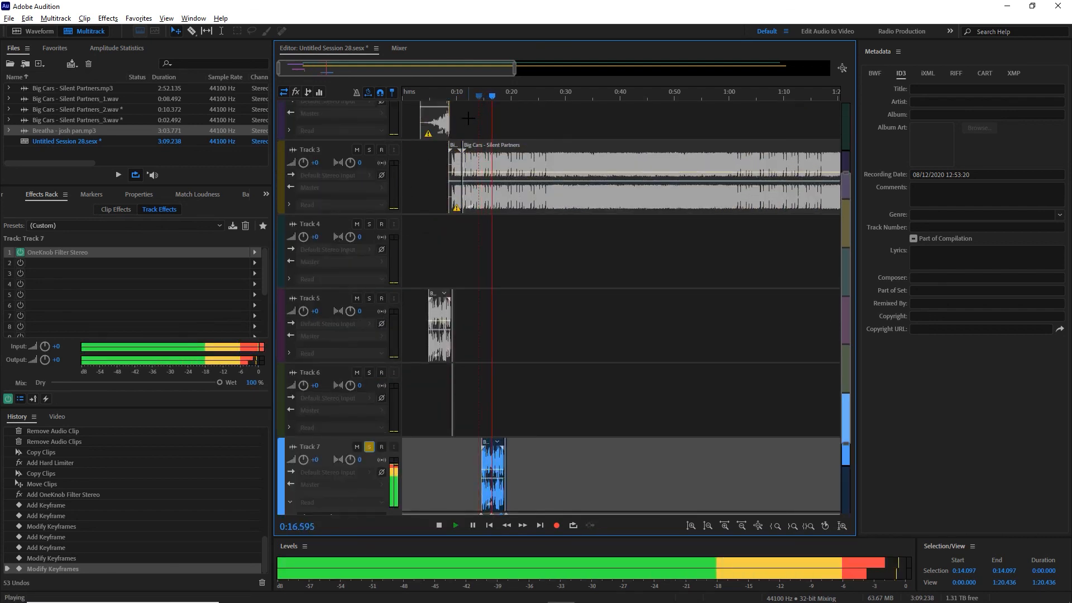
pyautogui.press('space')
# Solo Tracks 5 and 6 instead of Track 7 and play from 0:04.508 to about 0:11.9 to review the reverb-tail ending
pyautogui.click(370, 446)
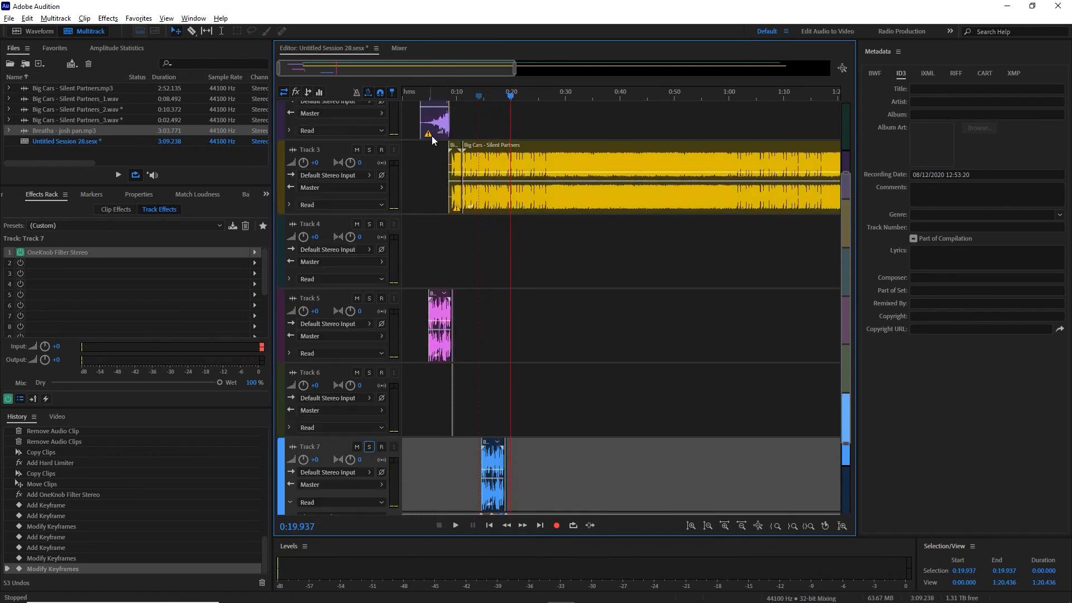
pyautogui.moveTo(430, 92); pyautogui.dragTo(426, 95)
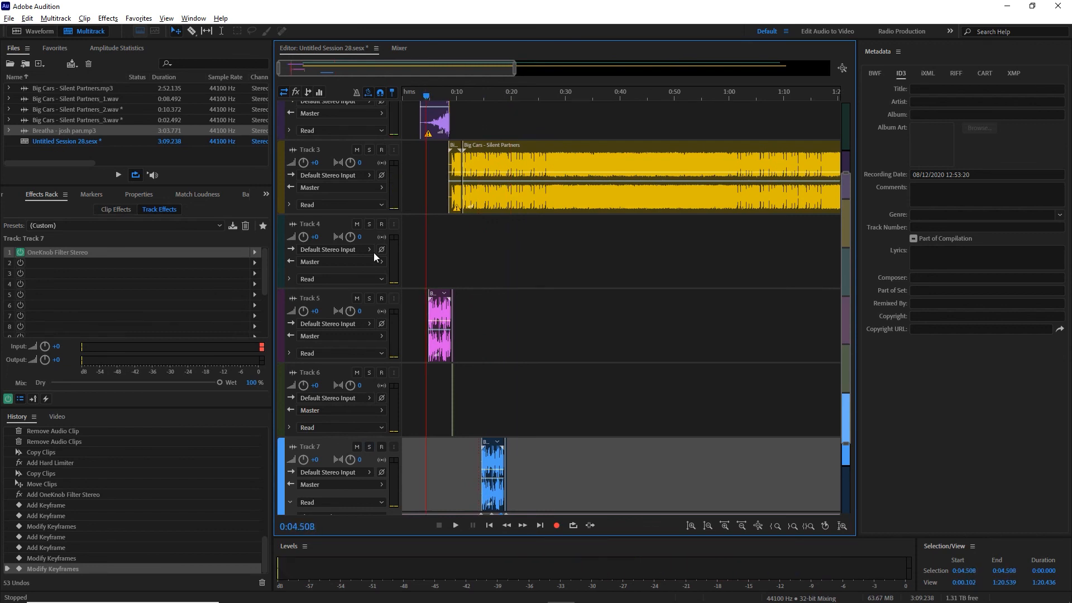
pyautogui.click(369, 298)
pyautogui.click(370, 374)
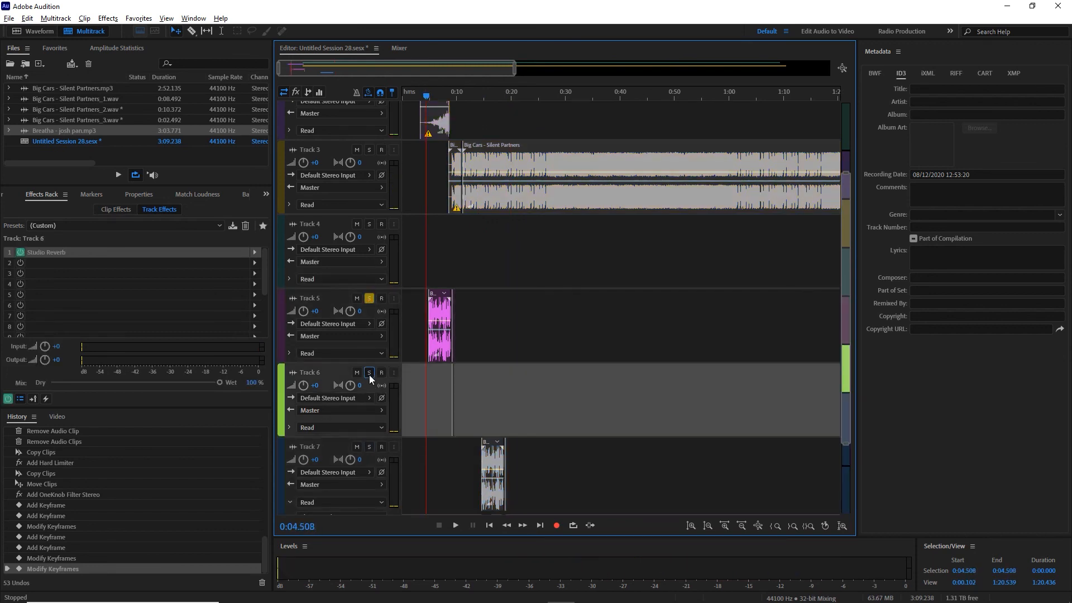
pyautogui.press('space')
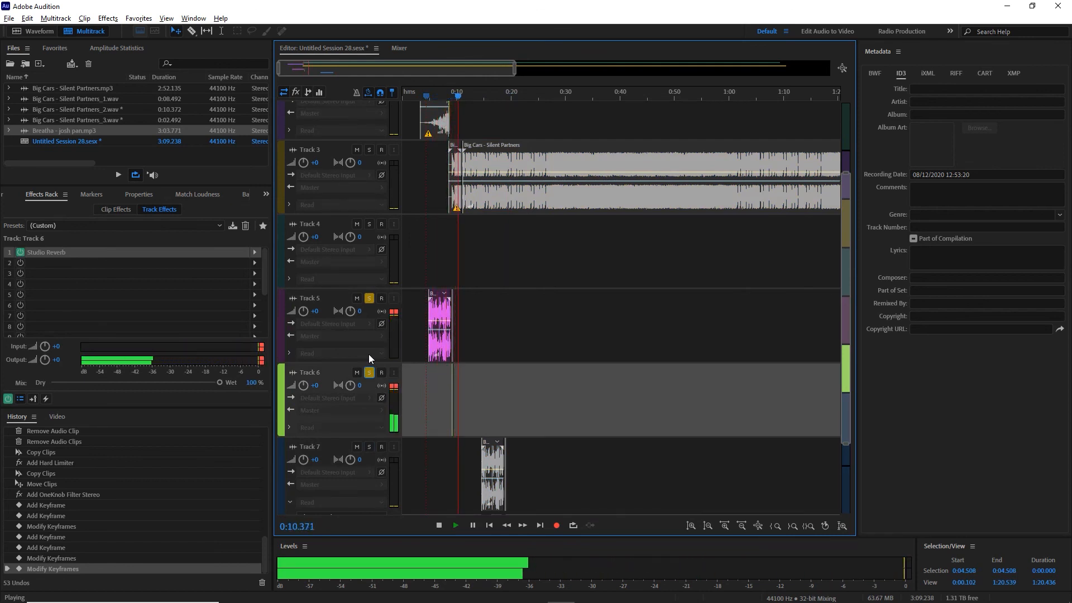
pyautogui.press('space')
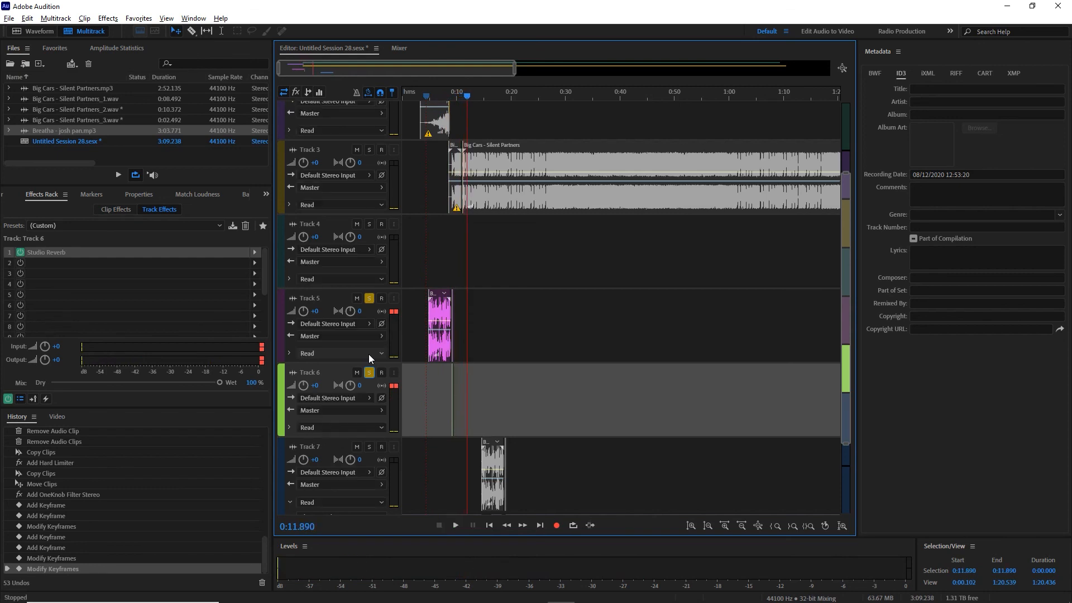